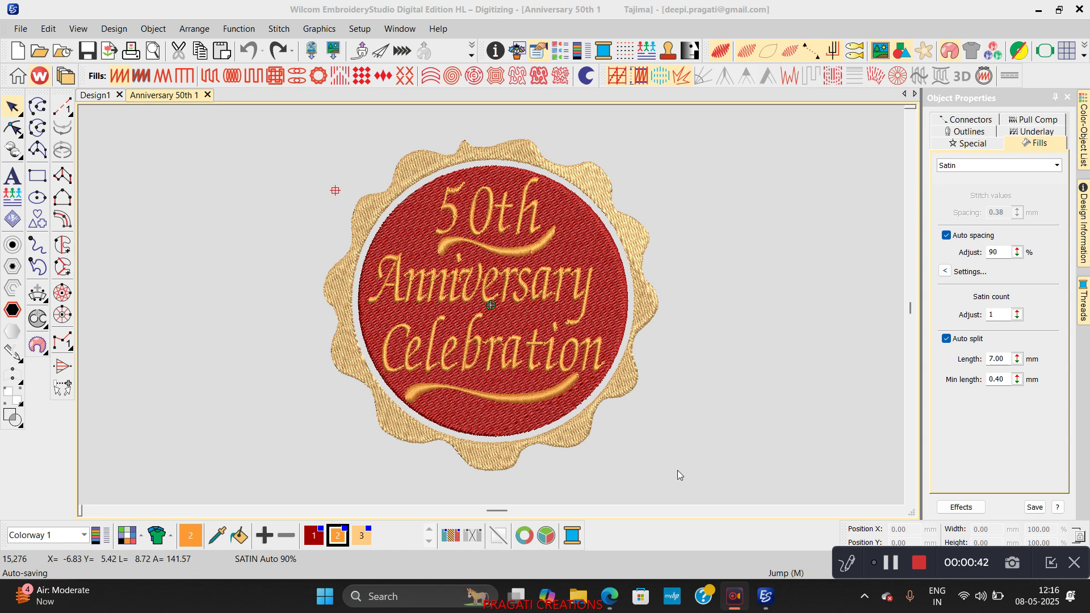
Step: Move the stitch effects toolbar onto its own row beneath the fill types toolbar
{"action": "left_click", "coordinate": [647, 321]}
{"action": "left_click", "coordinate": [724, 314]}
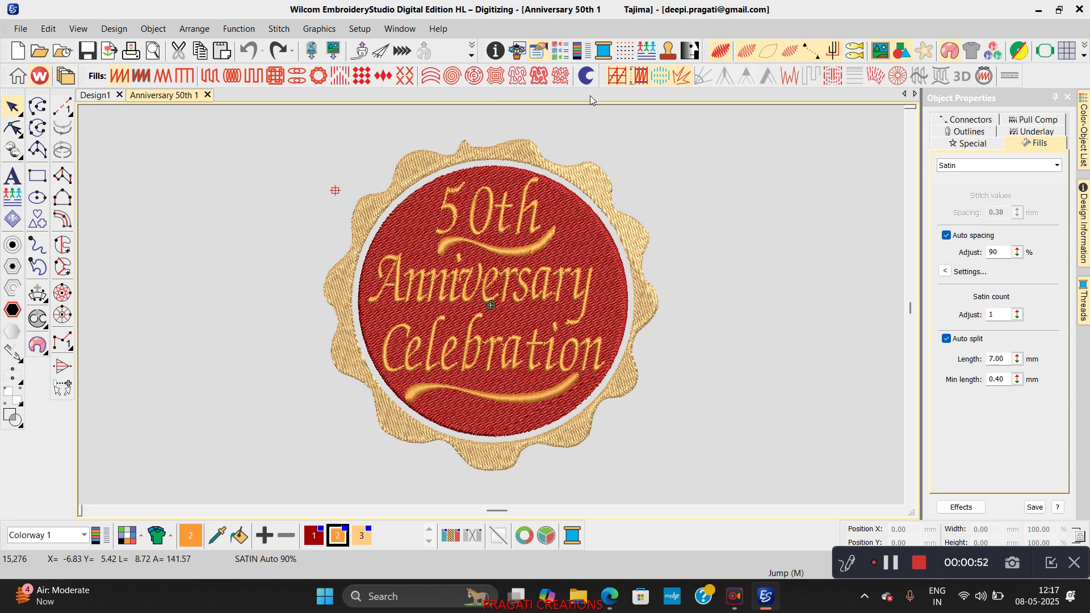
{"action": "left_click_drag", "start_coordinate": [601, 84], "coordinate": [527, 108]}
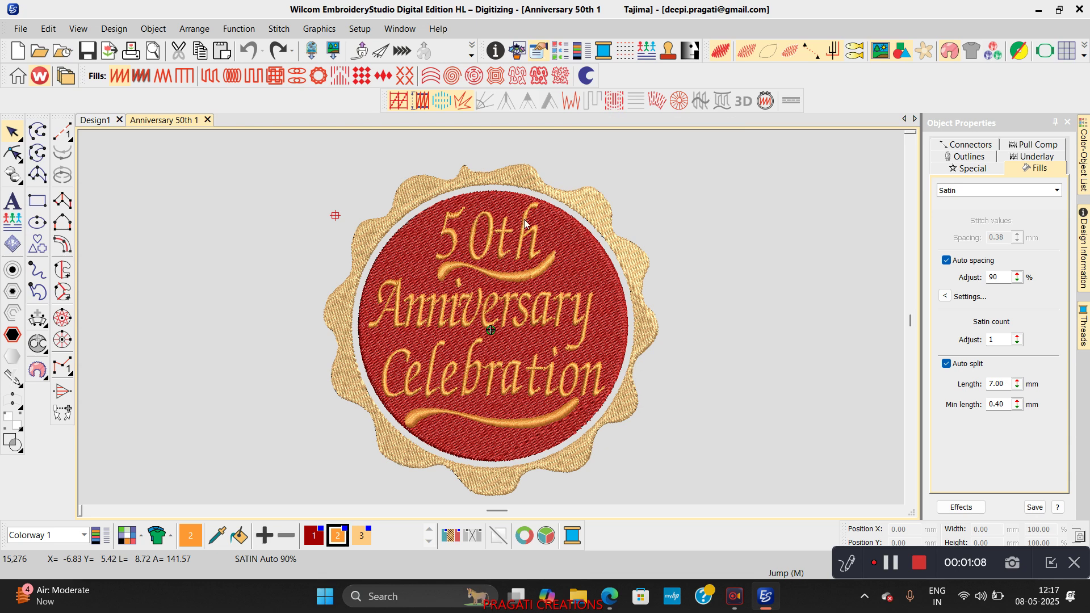
Step: Change the red circle's fill to Program Split
{"action": "scroll", "coordinate": [492, 318], "scroll_direction": "down", "scroll_amount": 2}
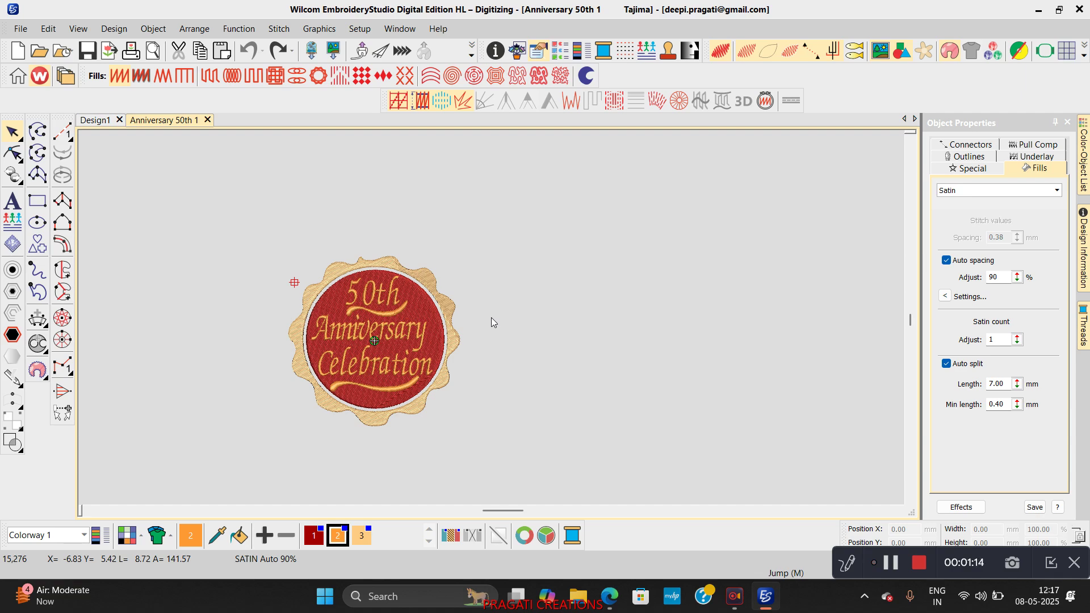
{"action": "scroll", "coordinate": [347, 306], "scroll_direction": "up", "scroll_amount": 6}
{"action": "scroll", "coordinate": [491, 318], "scroll_direction": "down", "scroll_amount": 1}
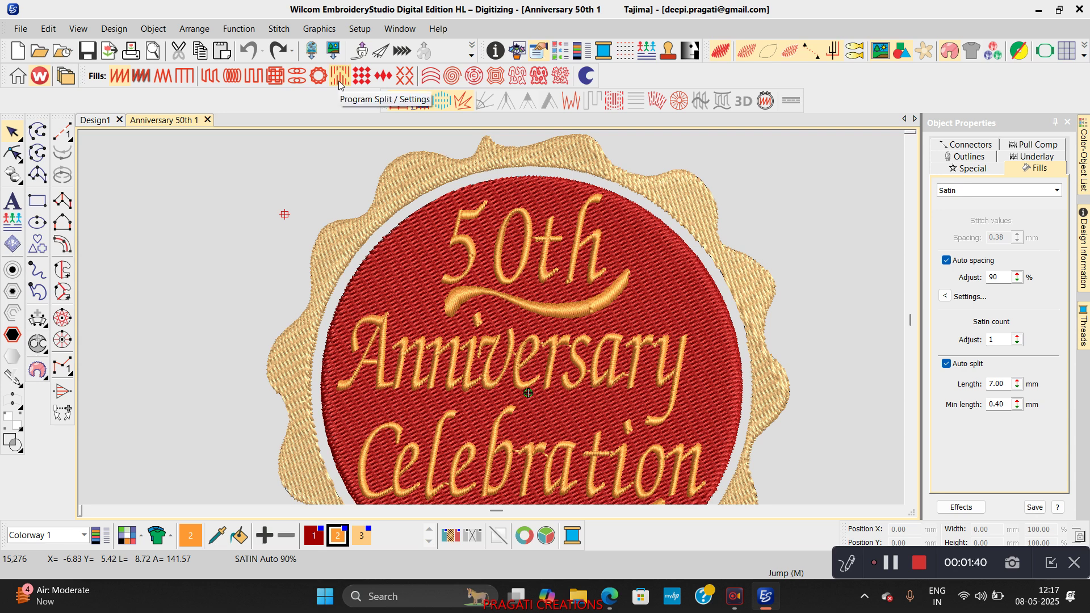
{"action": "left_click", "coordinate": [363, 288]}
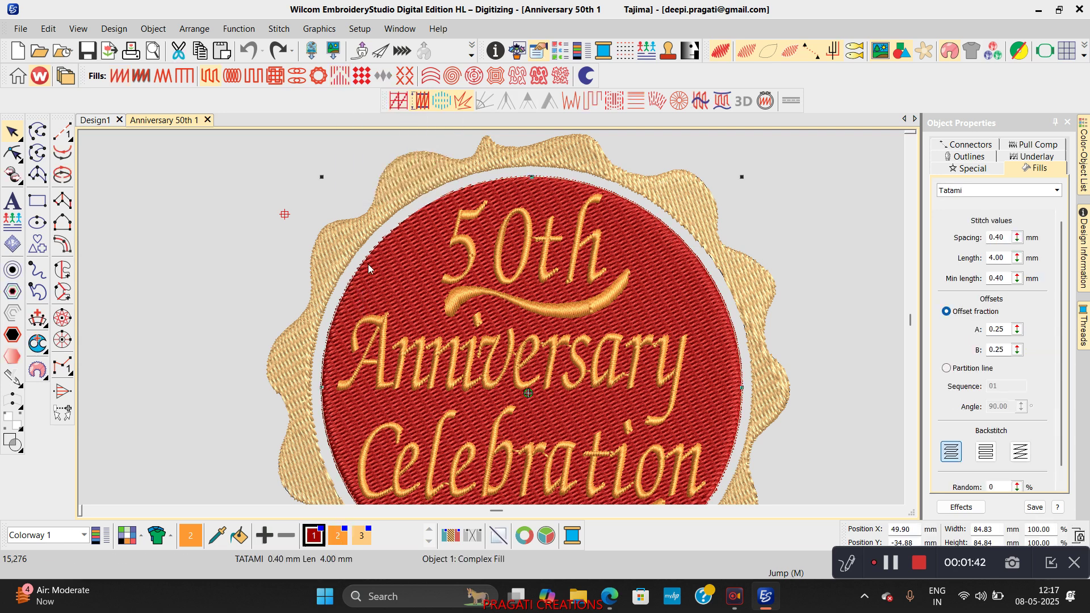
{"action": "left_click", "coordinate": [340, 75]}
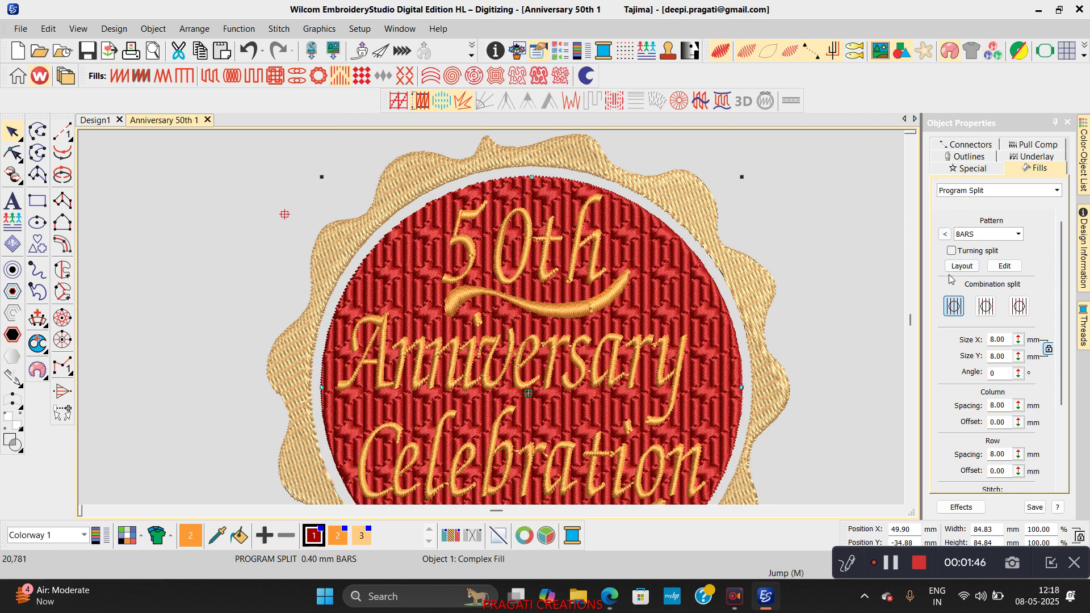
Step: Try the BLOCKS2 pattern on the red circle's program split, and settle on the BRICK pattern
{"action": "left_click", "coordinate": [945, 234]}
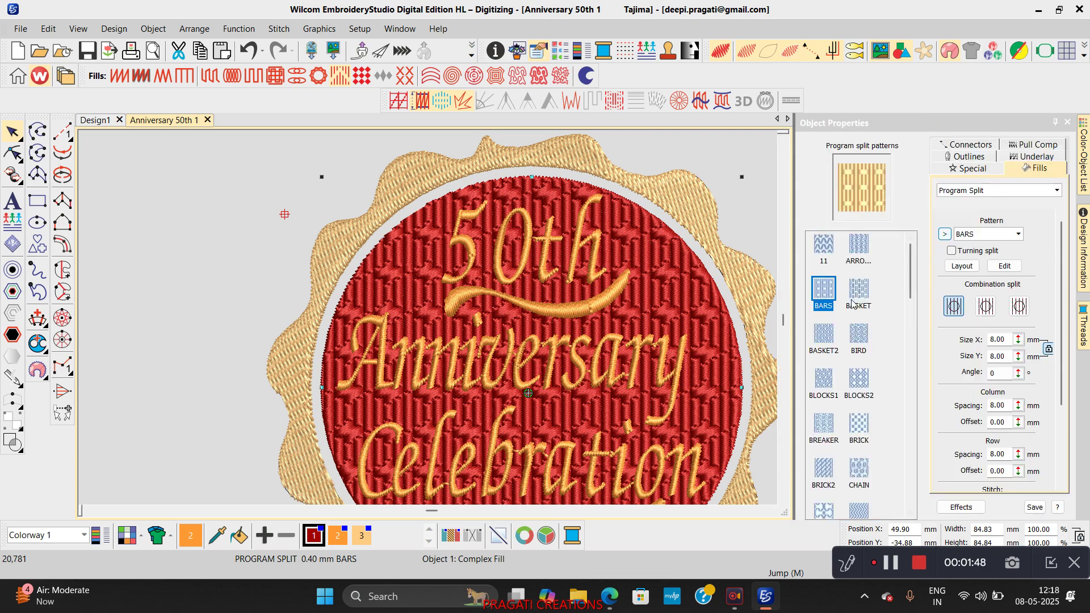
{"action": "left_click", "coordinate": [859, 377]}
{"action": "left_click", "coordinate": [859, 425]}
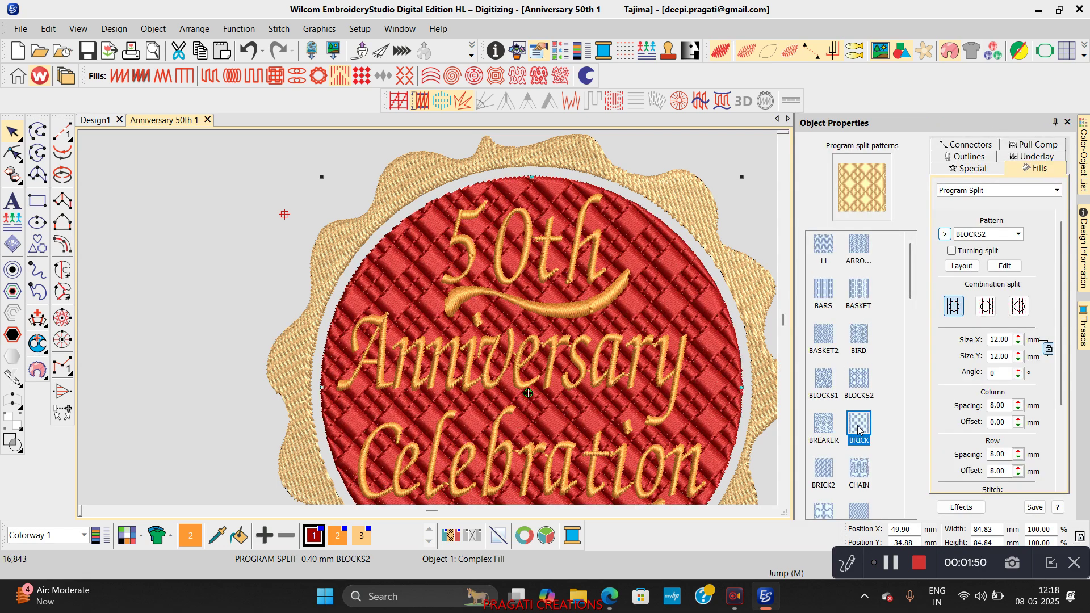
{"action": "scroll", "coordinate": [858, 429], "scroll_direction": "down", "scroll_amount": 3}
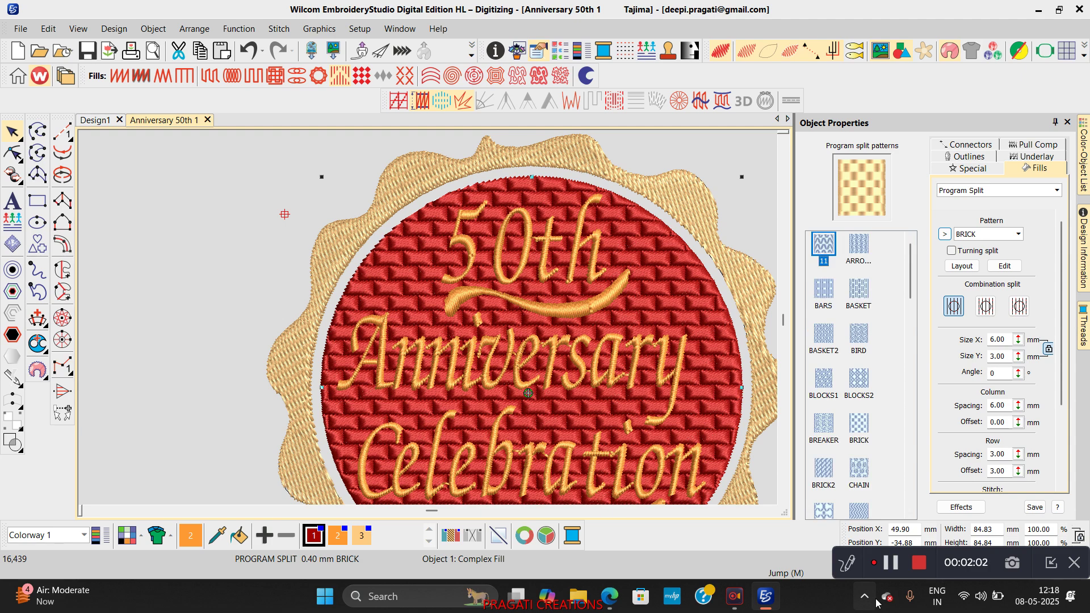
{"action": "left_click", "coordinate": [151, 315]}
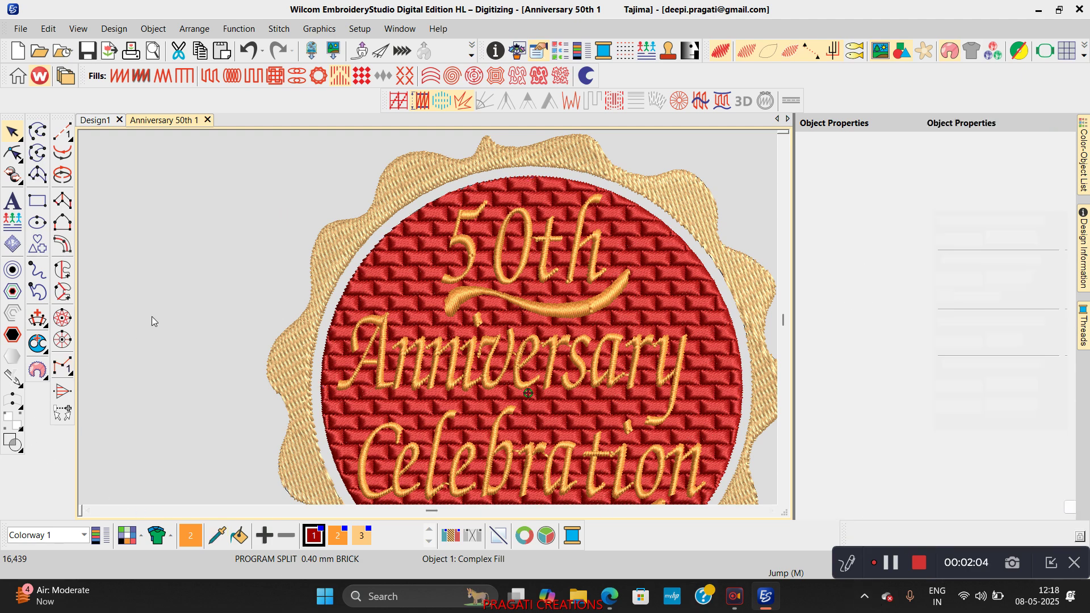
Step: Turn on User-defined split in an empty area beside the badge, ready for a new object
{"action": "key", "text": "shift+z"}
{"action": "key", "text": "z"}
{"action": "key", "text": "z"}
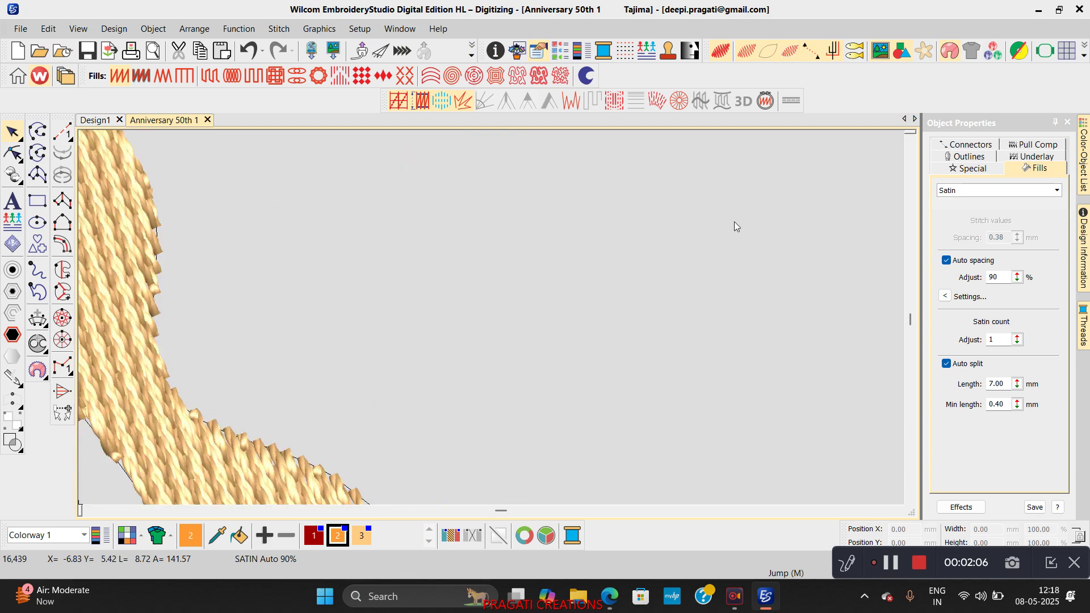
{"action": "left_click", "coordinate": [616, 104]}
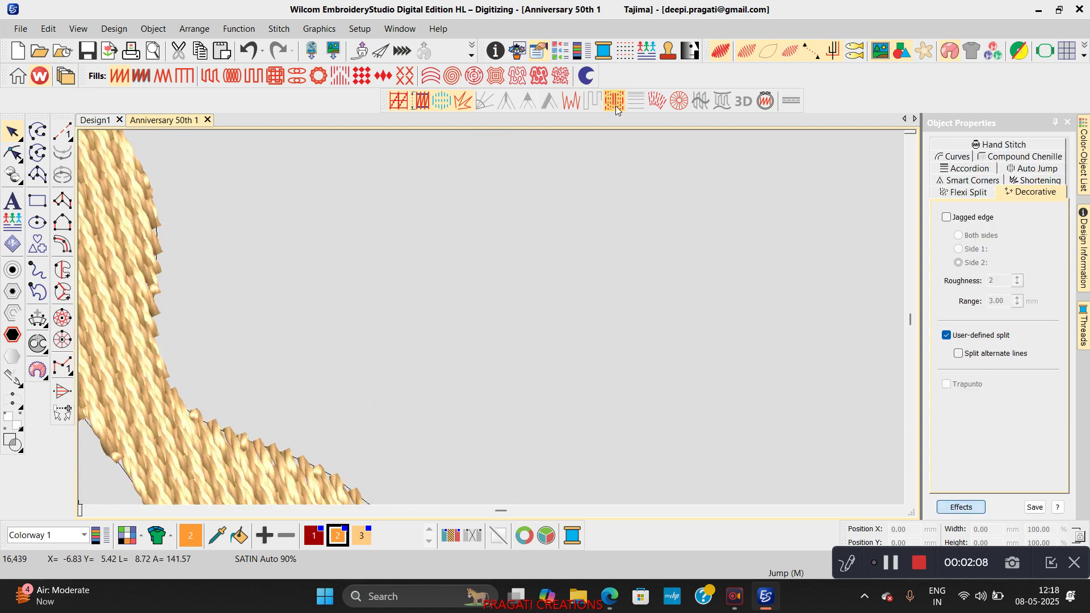
Step: Digitize a curved leaf-shaped Complex Fill about 4.5 mm wide and 8 mm high beside the badge, with a nearly horizontal stitch angle
{"action": "left_click", "coordinate": [57, 273]}
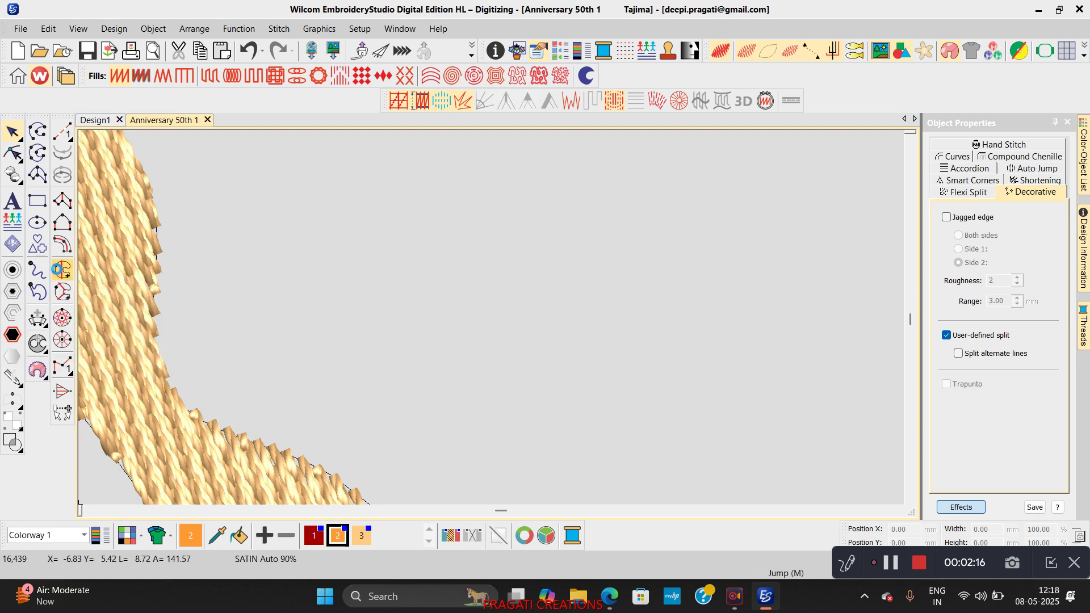
{"action": "left_click", "coordinate": [615, 362]}
{"action": "right_click", "coordinate": [558, 288]}
{"action": "right_click", "coordinate": [584, 232]}
{"action": "left_click", "coordinate": [622, 154]}
{"action": "left_click", "coordinate": [672, 225]}
{"action": "right_click", "coordinate": [649, 275]}
{"action": "right_click", "coordinate": [640, 336]}
{"action": "right_click", "coordinate": [650, 365]}
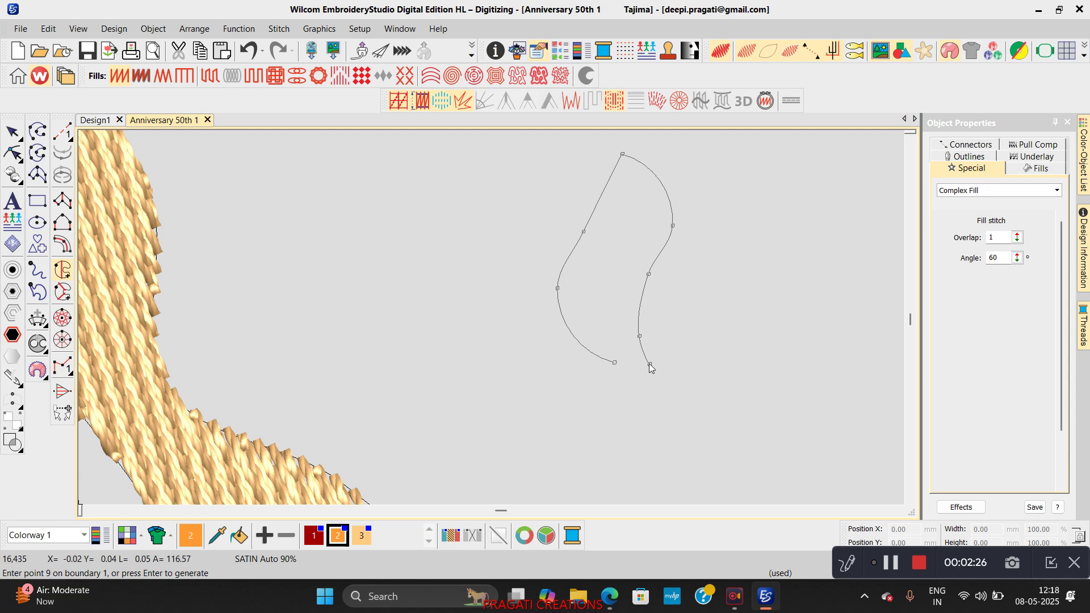
{"action": "key", "text": "Return"}
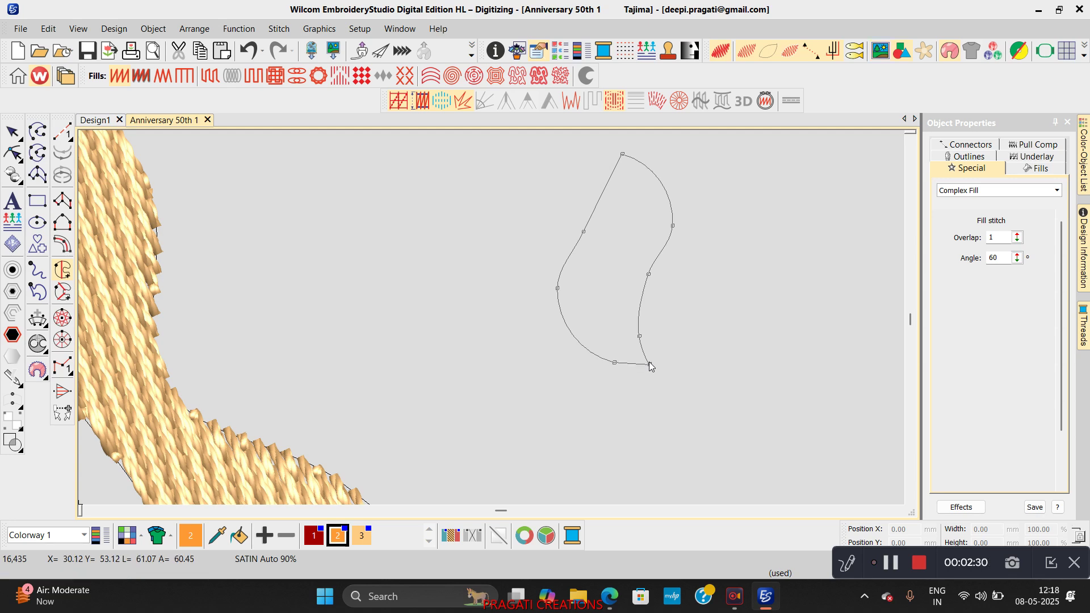
{"action": "left_click", "coordinate": [562, 246]}
{"action": "left_click", "coordinate": [752, 252]}
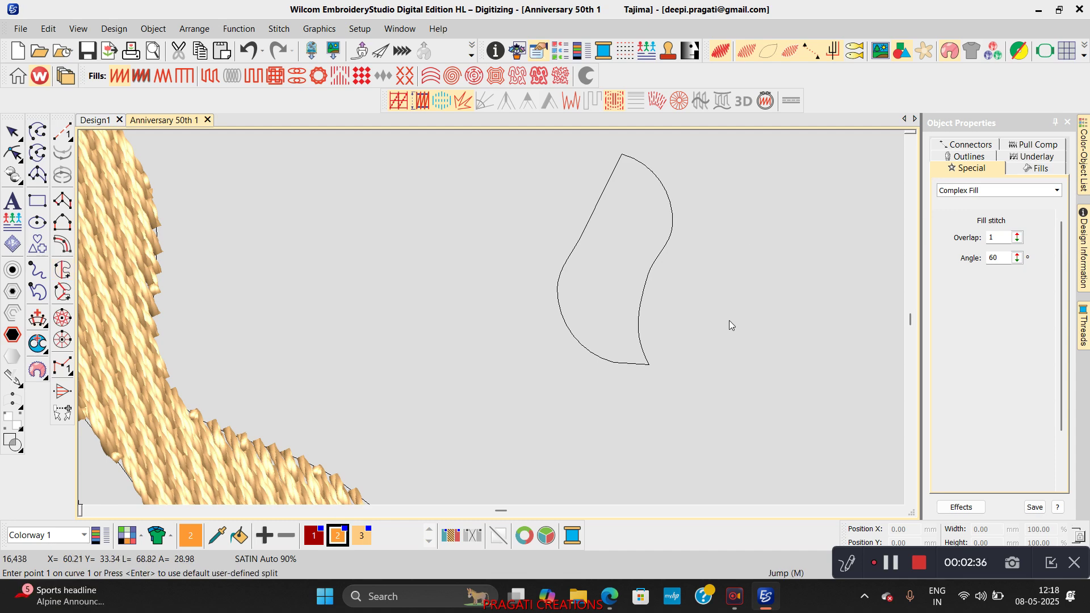
Step: Draw a wavy split line along the middle of the leaf from its base to its tip
{"action": "left_click", "coordinate": [633, 362]}
{"action": "left_click", "coordinate": [596, 300]}
{"action": "left_click", "coordinate": [614, 248]}
{"action": "left_click", "coordinate": [640, 209]}
{"action": "left_click", "coordinate": [625, 162]}
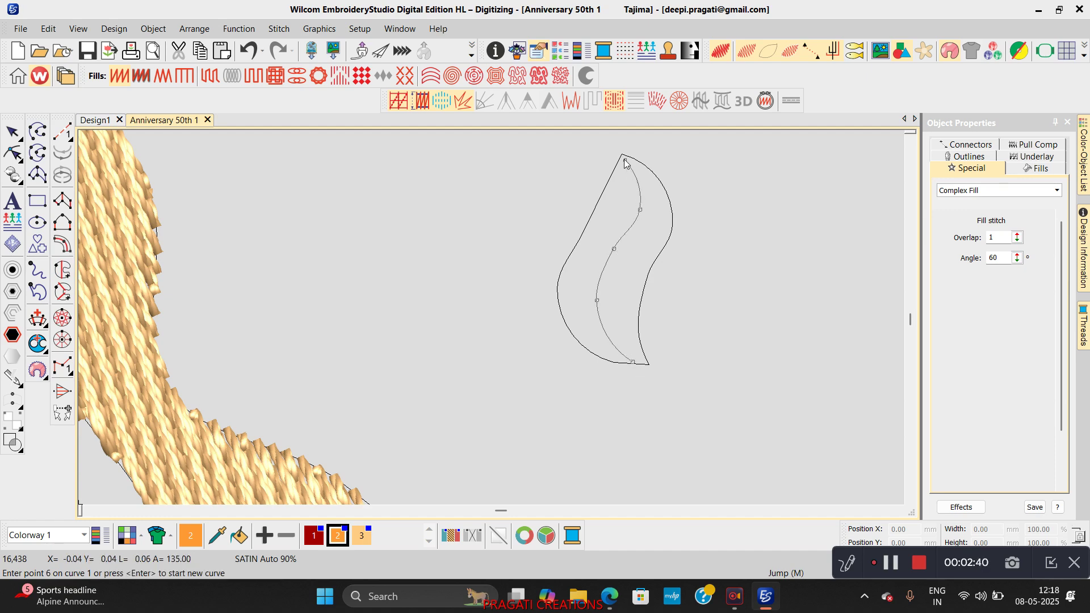
{"action": "key", "text": "Return"}
Step: Add four short hooked split lines branching off alternating sides of the leaf's central line, and generate the stitches
{"action": "left_click", "coordinate": [606, 331]}
{"action": "left_click", "coordinate": [614, 303]}
{"action": "left_click", "coordinate": [633, 311]}
{"action": "key", "text": "Return"}
{"action": "left_click", "coordinate": [600, 278]}
{"action": "left_click", "coordinate": [596, 263]}
{"action": "left_click", "coordinate": [569, 285]}
{"action": "key", "text": "Return"}
{"action": "left_click", "coordinate": [619, 238]}
{"action": "left_click", "coordinate": [640, 229]}
{"action": "left_click", "coordinate": [658, 241]}
{"action": "key", "text": "Return"}
{"action": "left_click", "coordinate": [641, 194]}
{"action": "left_click", "coordinate": [630, 184]}
{"action": "left_click", "coordinate": [612, 212]}
{"action": "key", "text": "Return"}
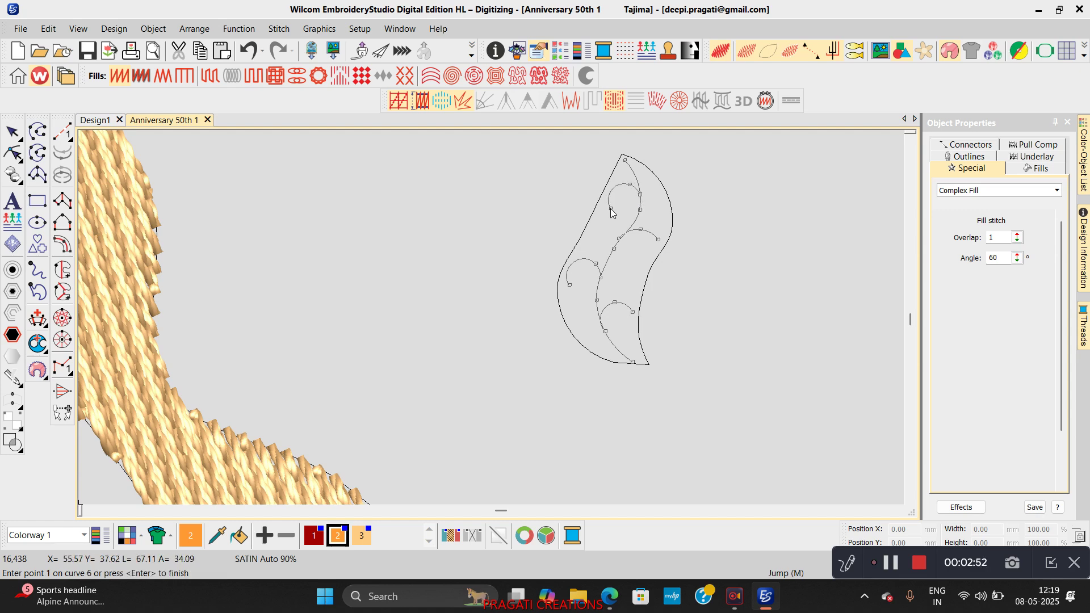
{"action": "key", "text": "Return"}
Step: Enlarge the leaf proportionally to about 168%, roughly 7.5 by 13.6 mm
{"action": "left_click", "coordinate": [13, 131]}
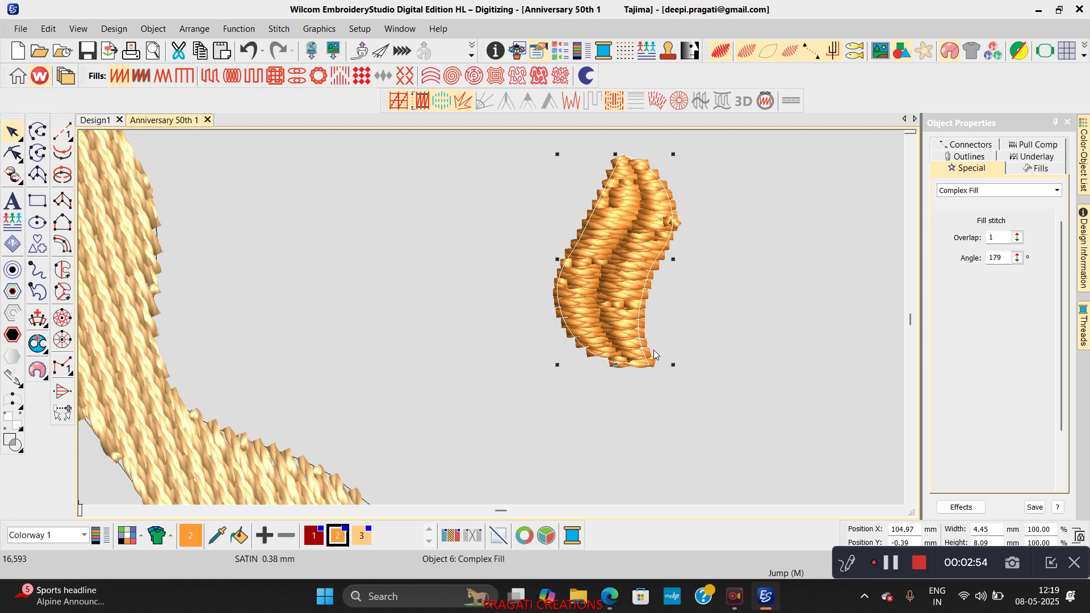
{"action": "left_click_drag", "start_coordinate": [674, 366], "coordinate": [751, 503]}
{"action": "scroll", "coordinate": [751, 503], "scroll_direction": "up", "scroll_amount": 1}
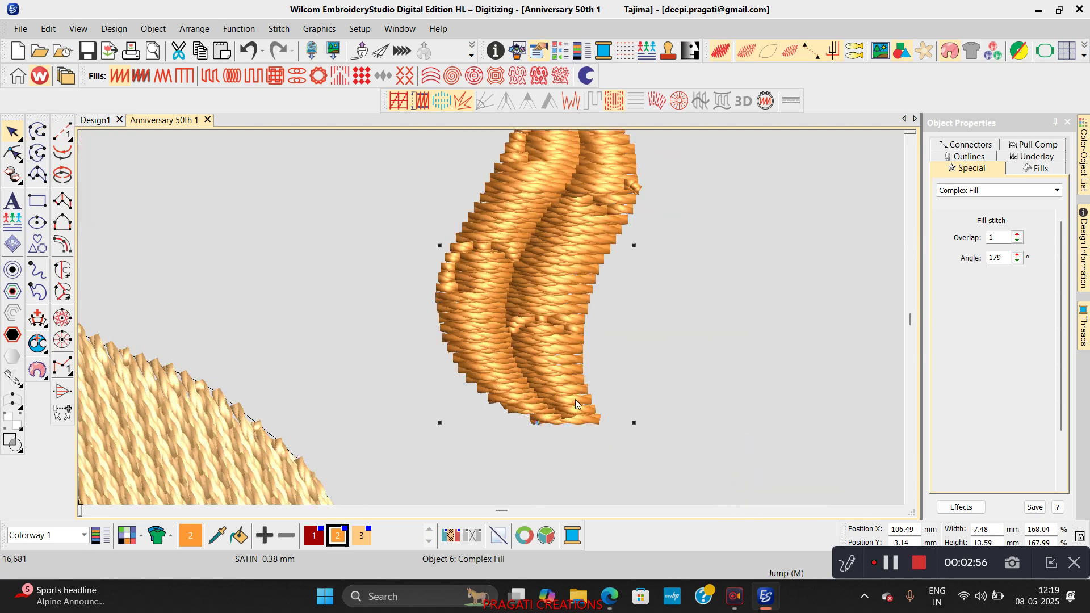
Step: Turn off Auto split in the leaf's satin fill settings
{"action": "left_click", "coordinate": [1016, 171]}
{"action": "left_click", "coordinate": [946, 363]}
{"action": "scroll", "coordinate": [492, 318], "scroll_direction": "down", "scroll_amount": 3}
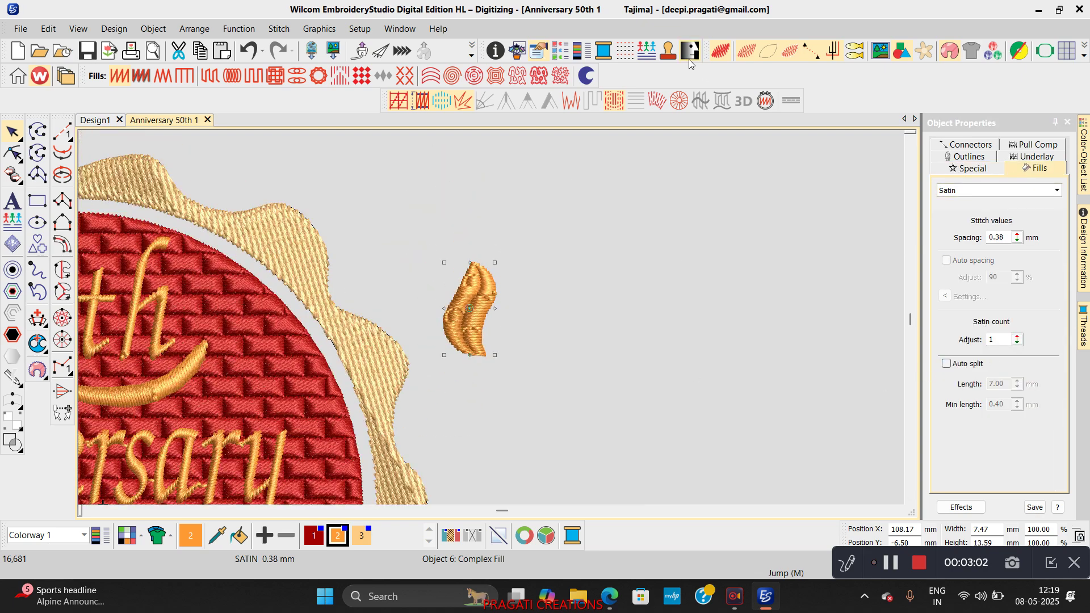
Step: Try the Split alternate lines option on the leaf's user-defined split
{"action": "left_click", "coordinate": [614, 102]}
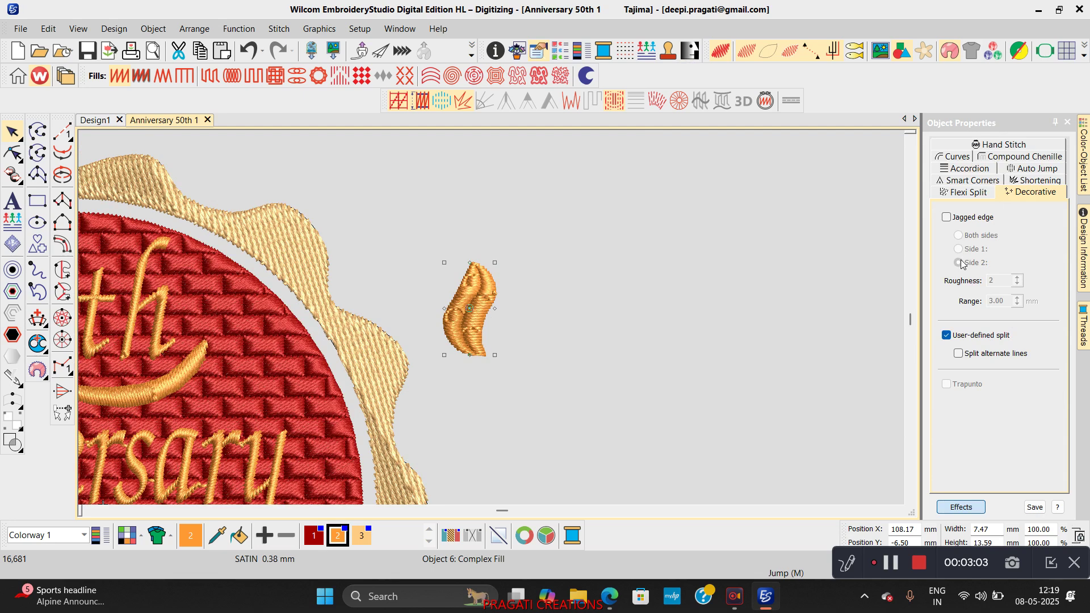
{"action": "left_click", "coordinate": [958, 354]}
{"action": "left_click", "coordinate": [958, 354]}
Step: Create a new blank design
{"action": "key", "text": "ctrl+n"}
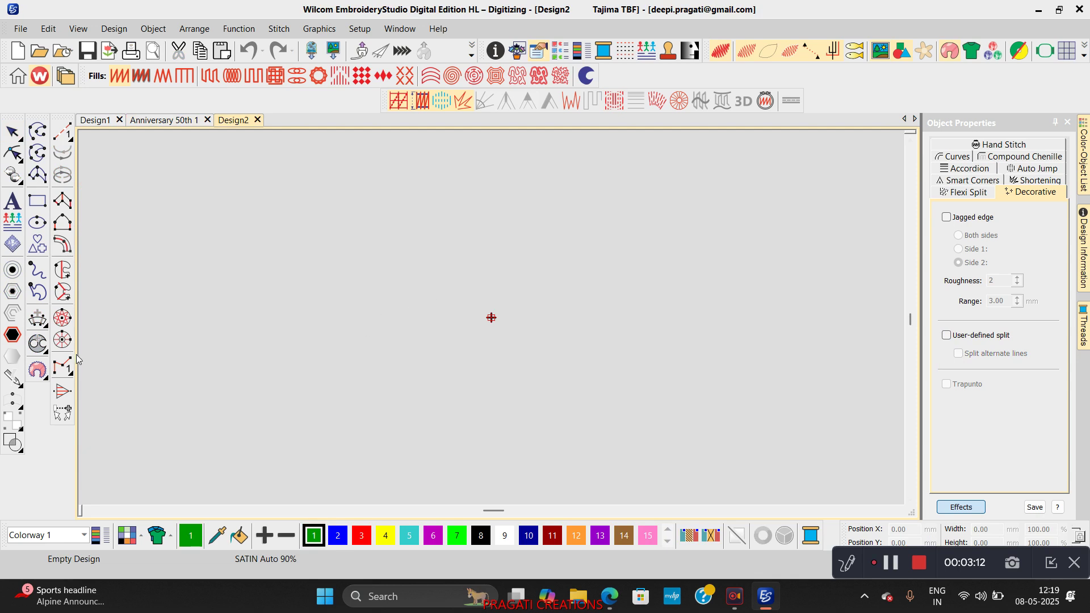
{"action": "left_click", "coordinate": [62, 269]}
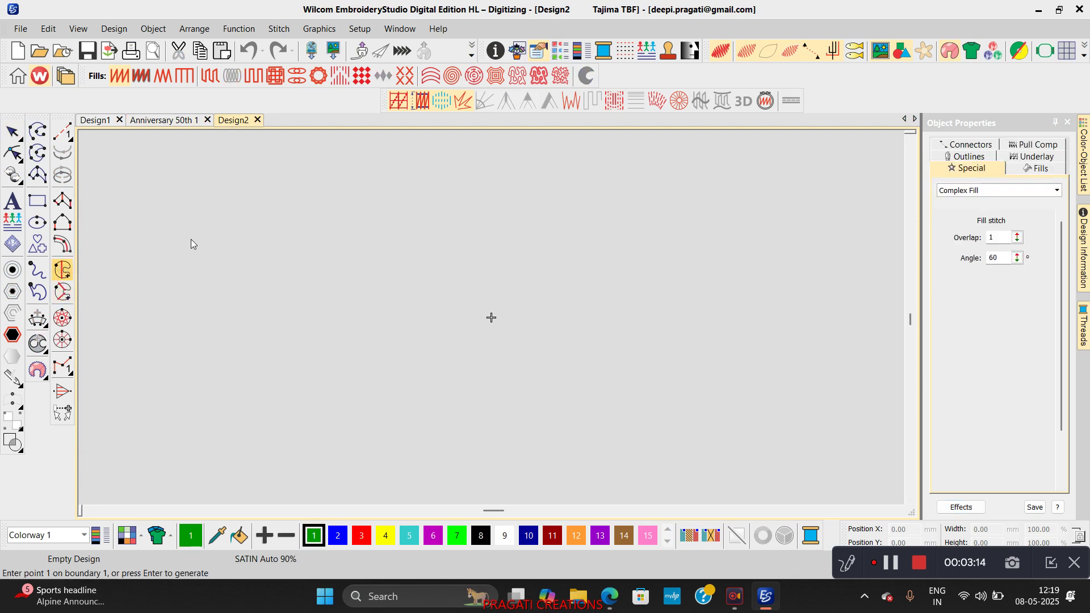
{"action": "left_click", "coordinate": [459, 180]}
{"action": "right_click", "coordinate": [395, 253]}
{"action": "left_click", "coordinate": [469, 346]}
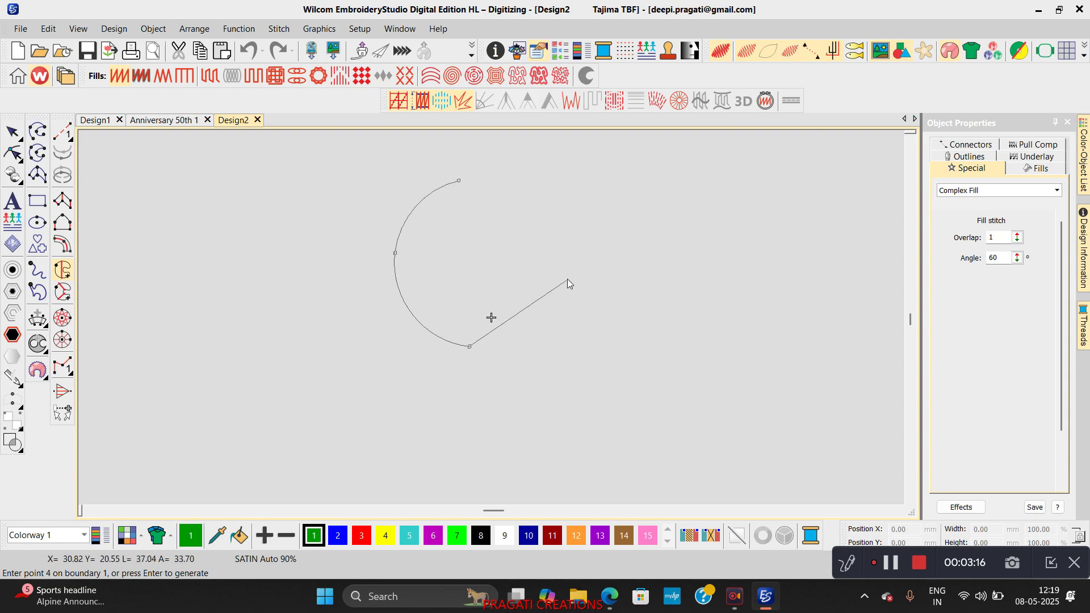
{"action": "right_click", "coordinate": [565, 273]}
{"action": "key", "text": "Return"}
{"action": "left_click", "coordinate": [483, 232]}
{"action": "right_click", "coordinate": [453, 266]}
{"action": "left_click", "coordinate": [488, 303]}
{"action": "right_click", "coordinate": [516, 277]}
{"action": "key", "text": "Return"}
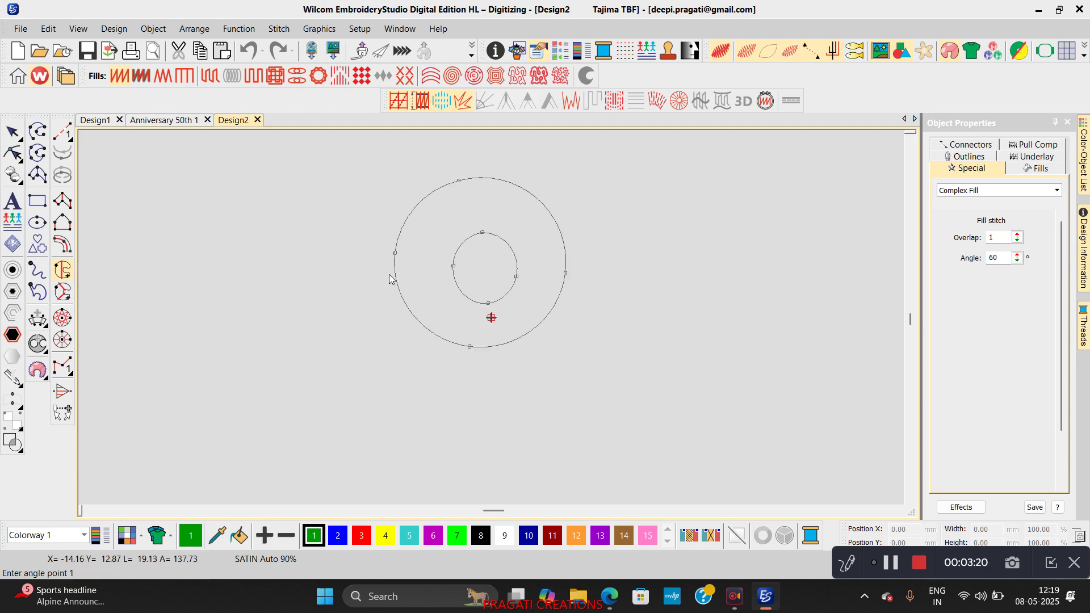
{"action": "left_click", "coordinate": [360, 267]}
{"action": "left_click", "coordinate": [613, 261]}
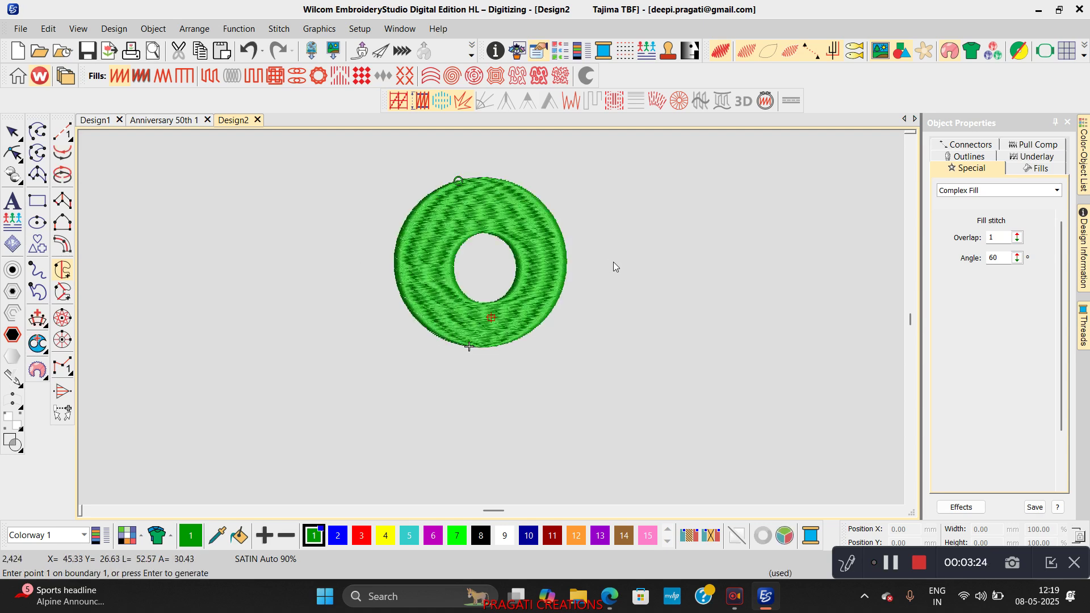
{"action": "key", "text": "Escape"}
{"action": "key", "text": "Delete"}
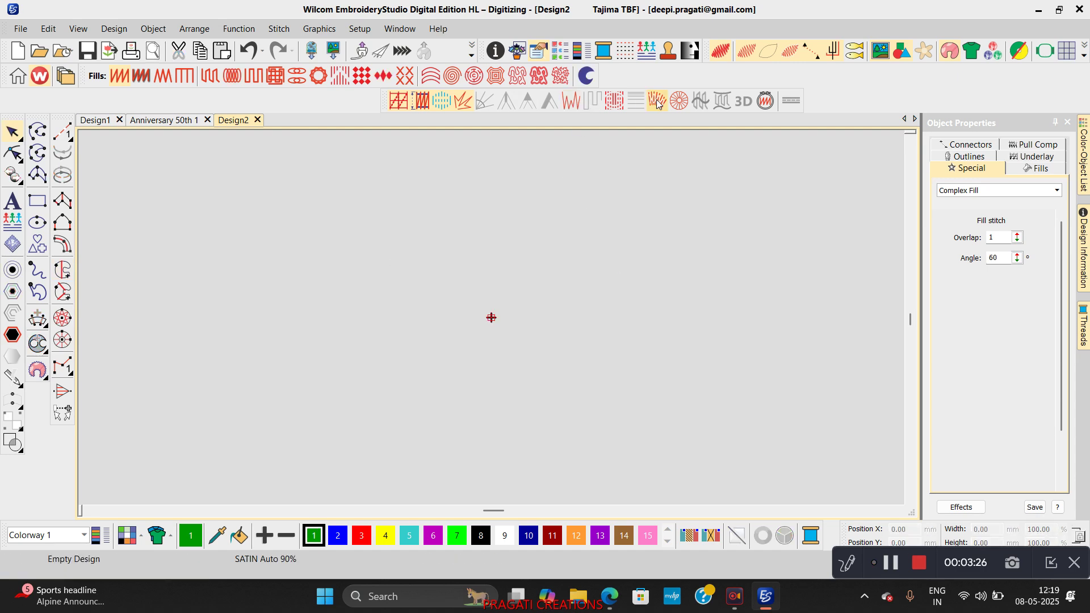
Step: Turn on User-defined split and outline a circular outer boundary for a new Complex Fill
{"action": "left_click", "coordinate": [614, 107]}
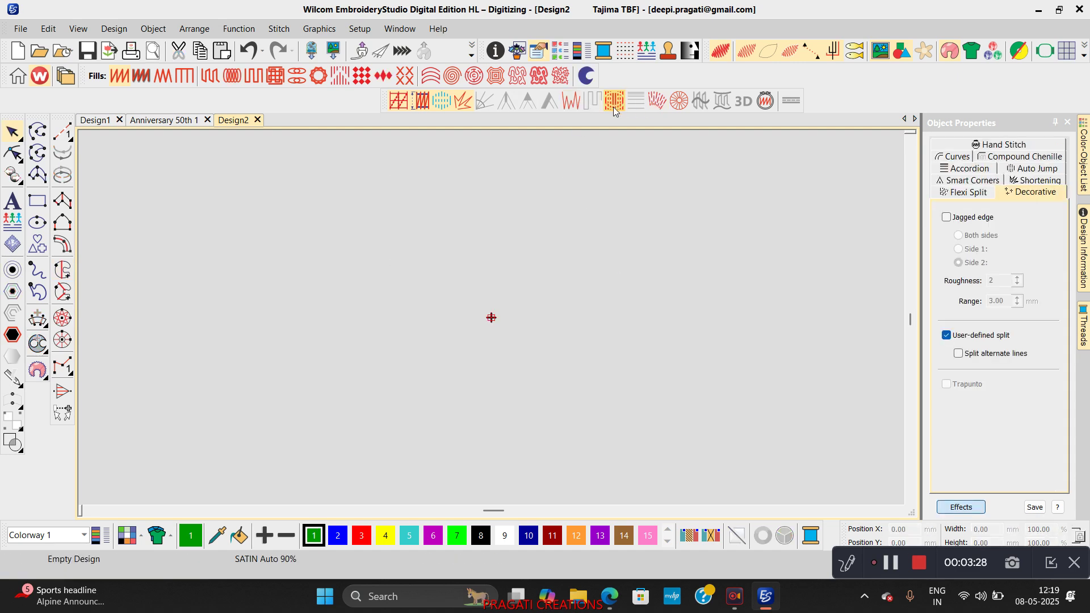
{"action": "left_click", "coordinate": [62, 270]}
{"action": "left_click", "coordinate": [448, 209]}
{"action": "right_click", "coordinate": [385, 278]}
{"action": "right_click", "coordinate": [461, 366]}
{"action": "right_click", "coordinate": [539, 299]}
{"action": "key", "text": "Return"}
Step: Add an oval inner boundary as the ring's central hole, and set a nearly horizontal stitch angle
{"action": "right_click", "coordinate": [459, 257]}
{"action": "right_click", "coordinate": [428, 306]}
{"action": "right_click", "coordinate": [453, 335]}
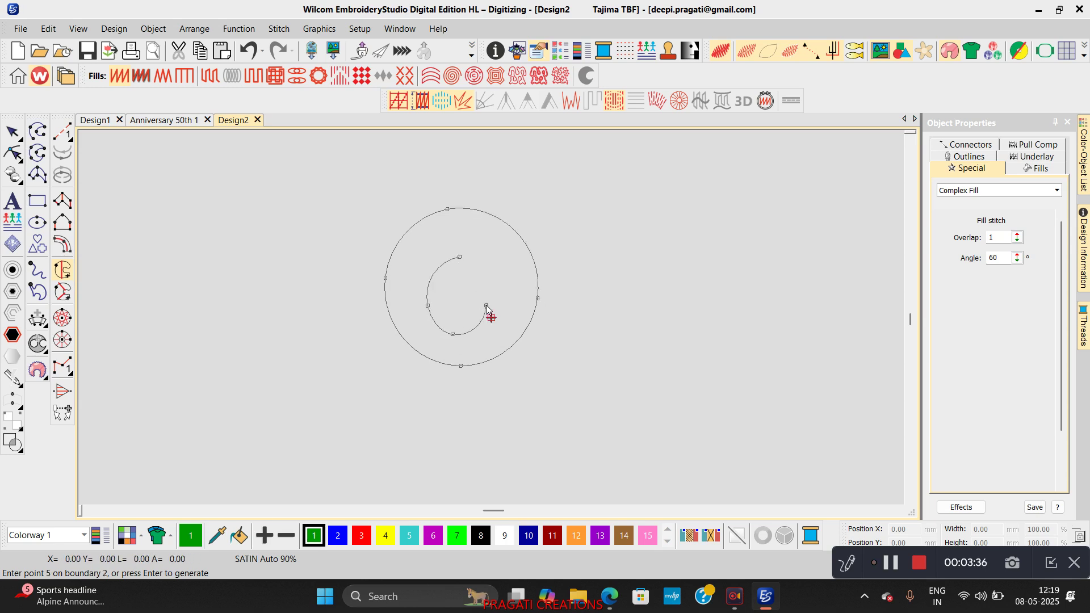
{"action": "right_click", "coordinate": [486, 306]}
{"action": "key", "text": "Return"}
{"action": "left_click", "coordinate": [387, 284]}
{"action": "left_click", "coordinate": [566, 288]}
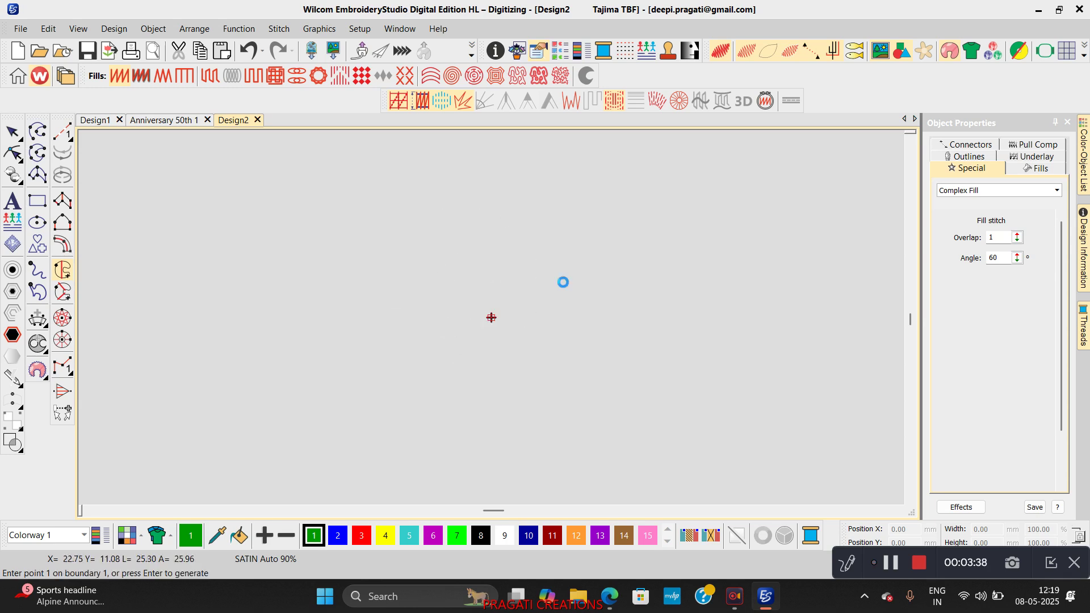
Step: Start a petal-shaped split curve around the ring's hole with two rounded arcs along its right side
{"action": "scroll", "coordinate": [414, 312], "scroll_direction": "up", "scroll_amount": 3}
{"action": "left_click", "coordinate": [610, 190]}
{"action": "left_click", "coordinate": [665, 177]}
{"action": "left_click", "coordinate": [665, 252]}
{"action": "right_click", "coordinate": [717, 289]}
{"action": "left_click", "coordinate": [659, 325]}
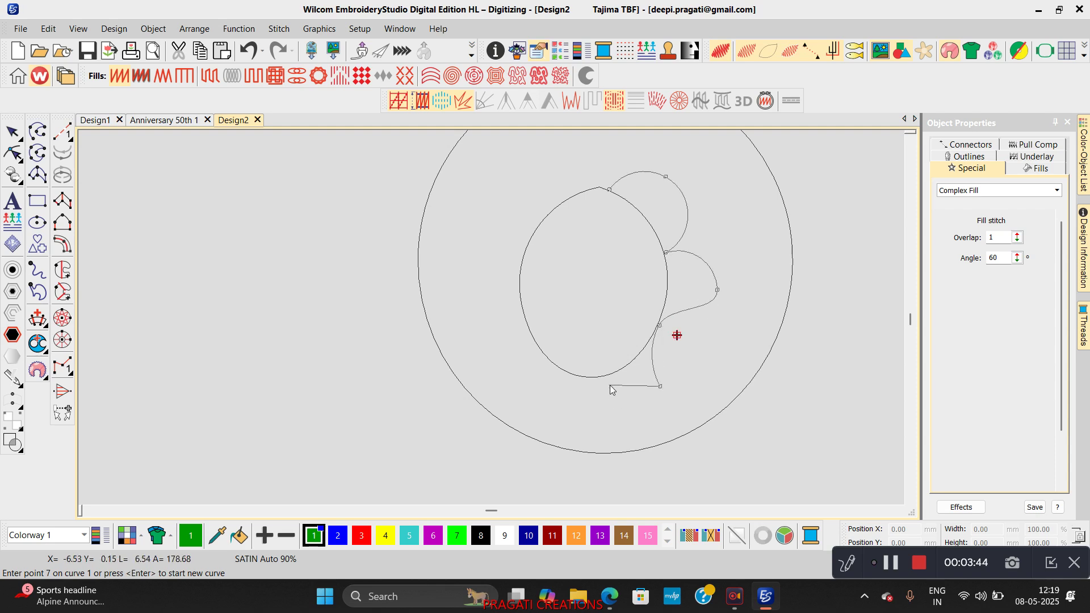
{"action": "key", "text": "BackSpace"}
{"action": "left_click", "coordinate": [660, 320]}
Step: Complete the petal-shaped split curve with five more rounded arcs around the hole, ending at its starting point
{"action": "right_click", "coordinate": [668, 391]}
{"action": "left_click", "coordinate": [608, 377]}
{"action": "right_click", "coordinate": [566, 407]}
{"action": "left_click", "coordinate": [555, 362]}
{"action": "left_click", "coordinate": [483, 344]}
{"action": "left_click", "coordinate": [521, 306]}
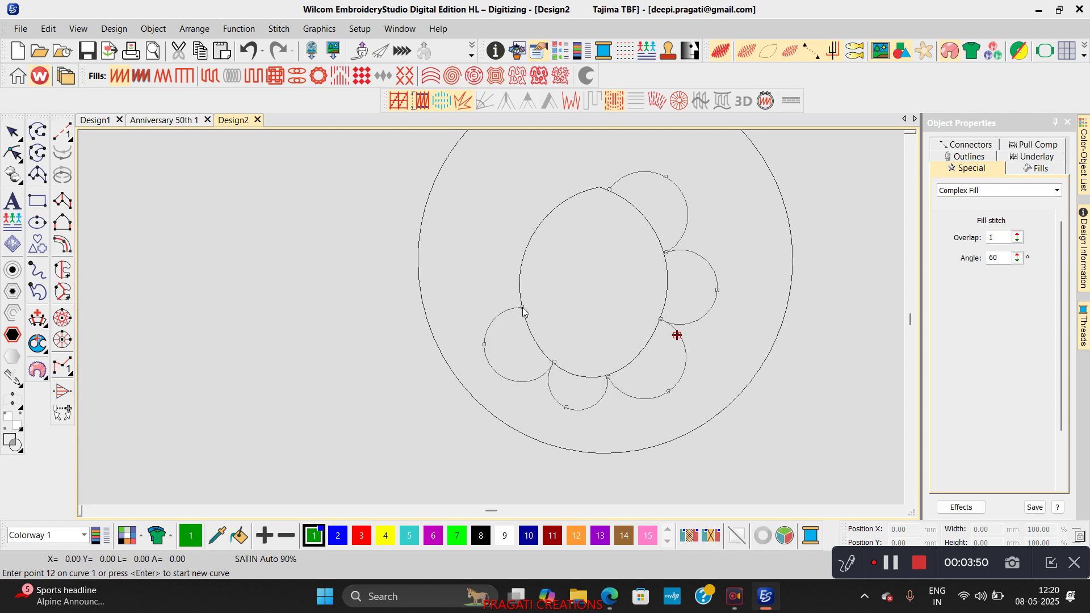
{"action": "right_click", "coordinate": [476, 250]}
{"action": "left_click", "coordinate": [530, 228]}
{"action": "right_click", "coordinate": [542, 159]}
{"action": "left_click", "coordinate": [609, 189]}
{"action": "key", "text": "Return"}
Step: Draw a large open arc as a second split curve between the petals and the ring's outer edge
{"action": "scroll", "coordinate": [502, 297], "scroll_direction": "down", "scroll_amount": 2}
{"action": "scroll", "coordinate": [494, 319], "scroll_direction": "up", "scroll_amount": 3}
{"action": "left_click", "coordinate": [449, 344]}
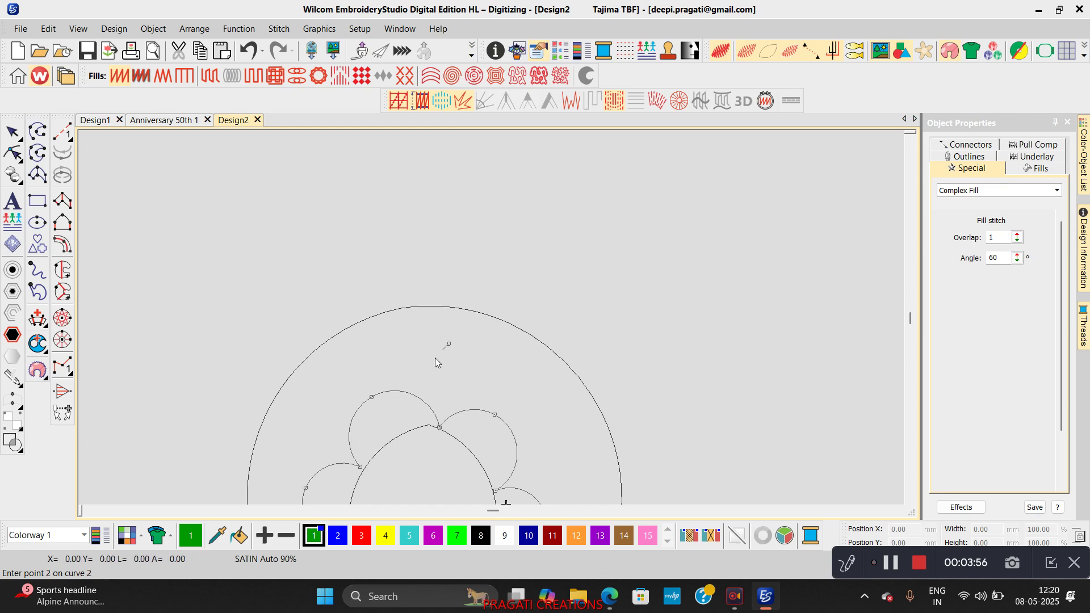
{"action": "left_click", "coordinate": [378, 403]}
{"action": "scroll", "coordinate": [449, 199], "scroll_direction": "down", "scroll_amount": 2}
{"action": "left_click", "coordinate": [485, 448]}
{"action": "left_click", "coordinate": [593, 383]}
{"action": "key", "text": "Return"}
{"action": "key", "text": "Return"}
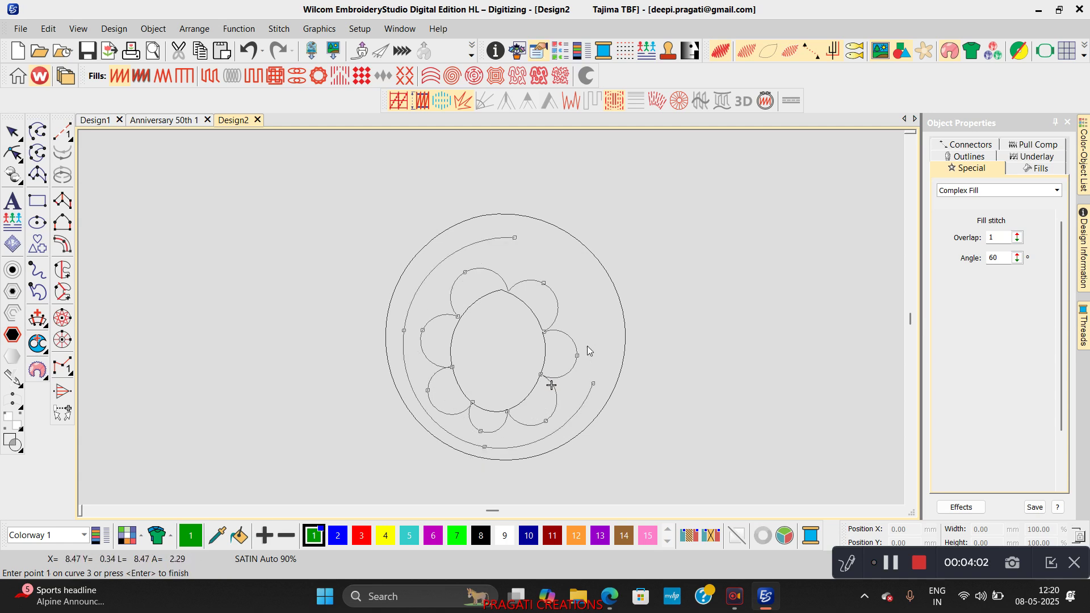
Step: Finish the ring with its two split curves and turn off auto split in its satin fill
{"action": "key", "text": "Escape"}
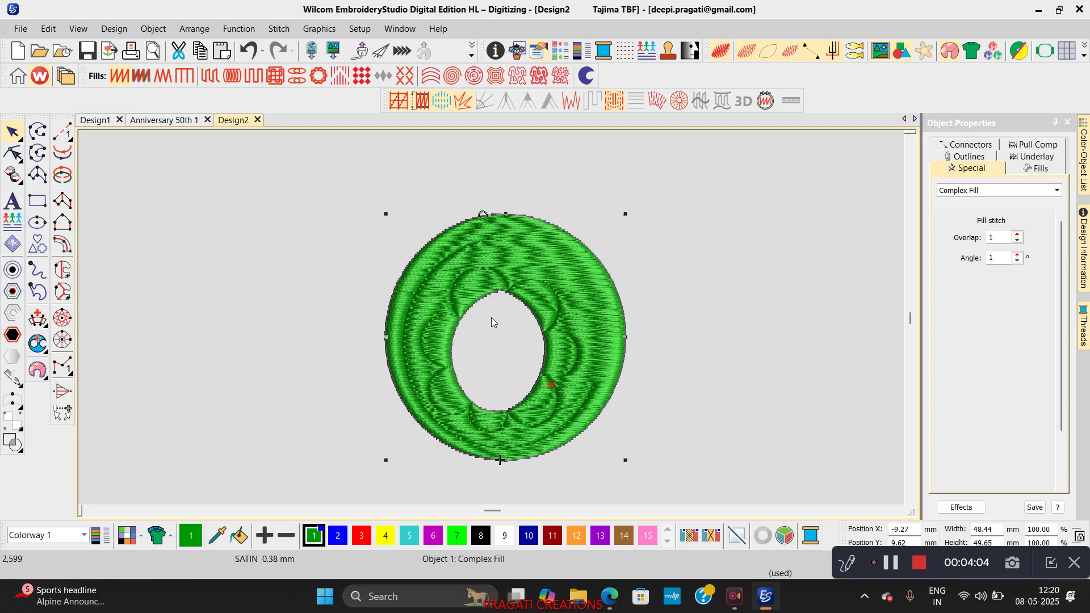
{"action": "scroll", "coordinate": [491, 318], "scroll_direction": "down", "scroll_amount": 2}
{"action": "scroll", "coordinate": [492, 318], "scroll_direction": "up", "scroll_amount": 1}
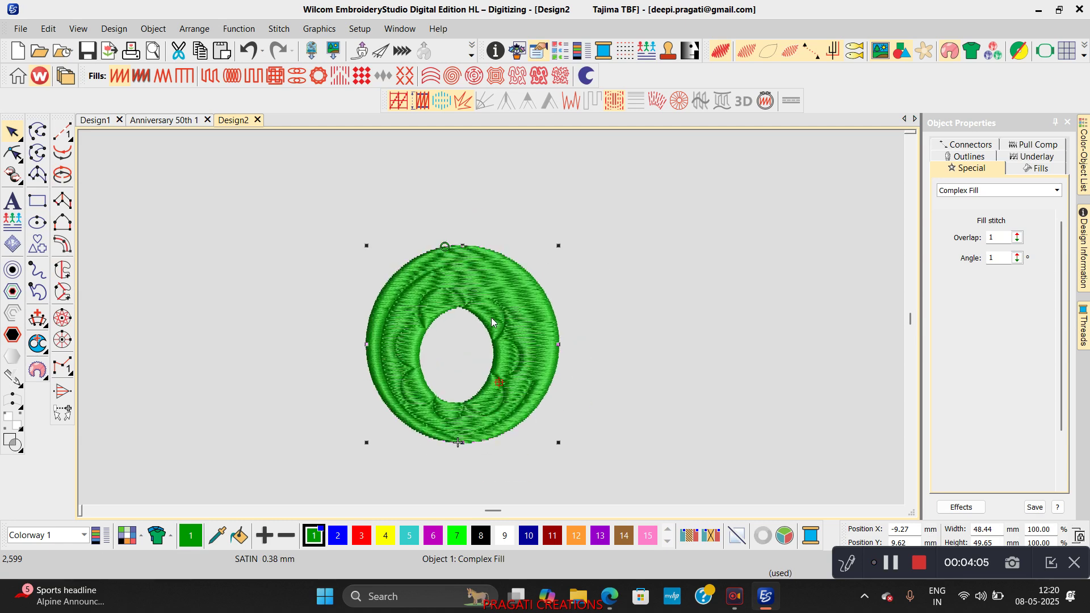
{"action": "left_click", "coordinate": [1038, 169]}
{"action": "left_click", "coordinate": [945, 363]}
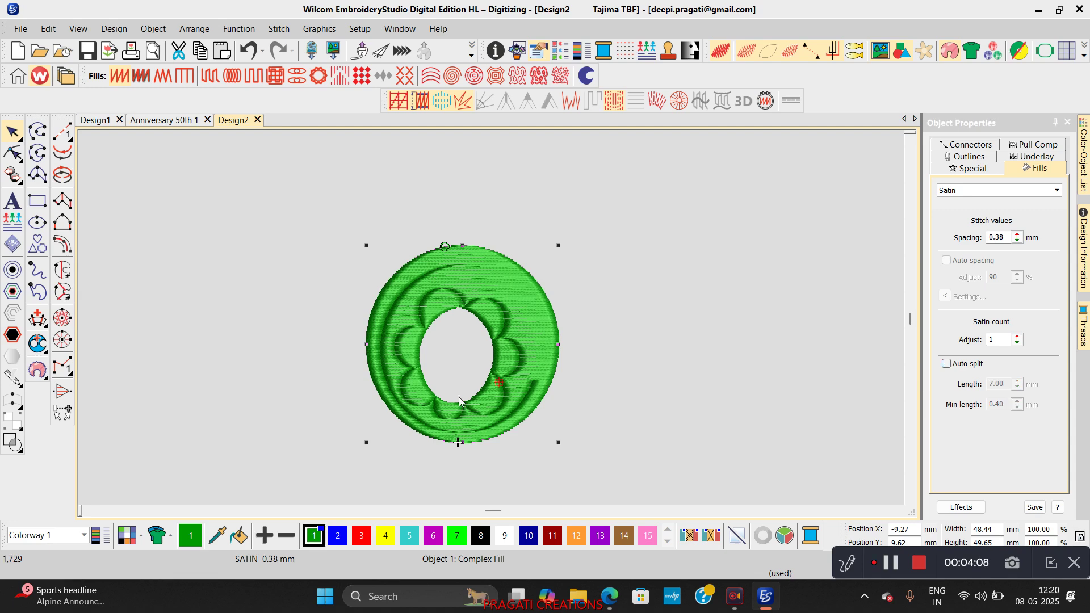
Step: Turn off the ring's user-defined split, then delete the ring
{"action": "scroll", "coordinate": [492, 322], "scroll_direction": "down", "scroll_amount": 1}
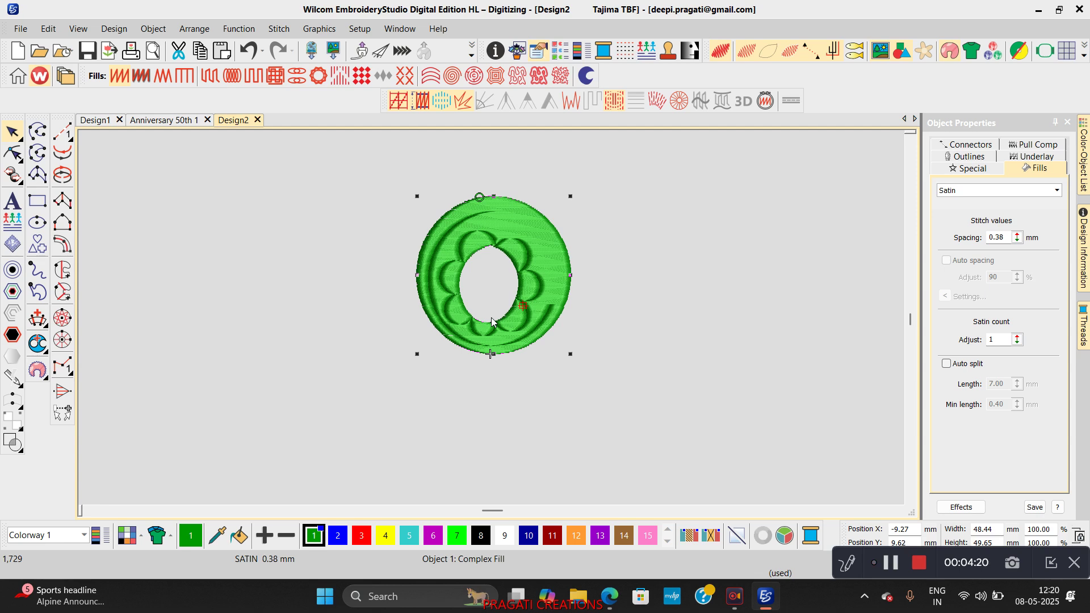
{"action": "left_click", "coordinate": [616, 103]}
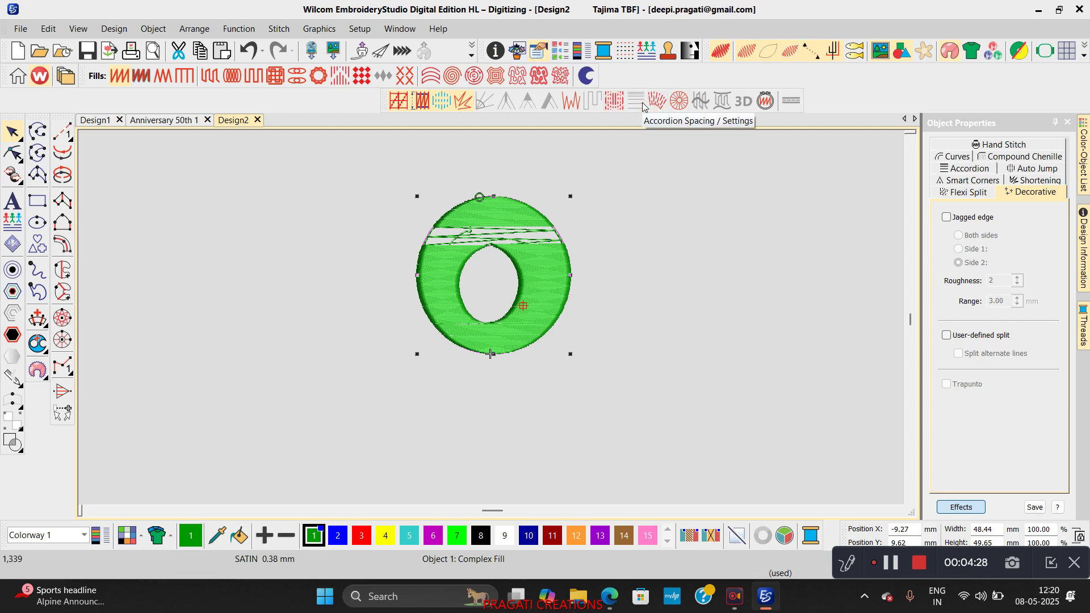
{"action": "key", "text": "Delete"}
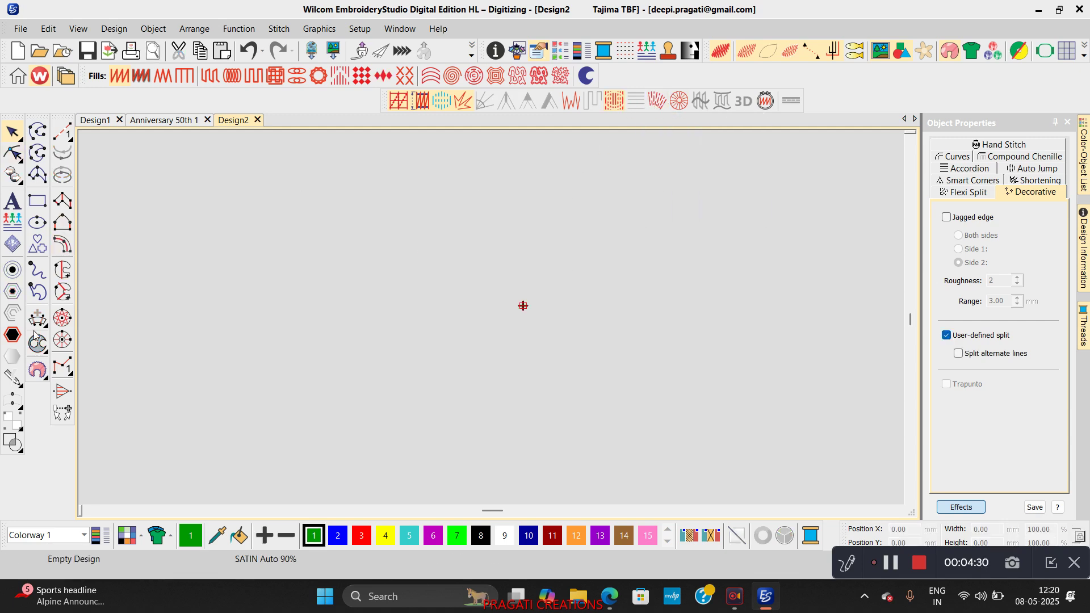
Step: Digitize an upright pointed leaf about 32 mm wide and 83 mm high as a Column A object
{"action": "left_click", "coordinate": [63, 201]}
{"action": "left_click", "coordinate": [469, 177]}
{"action": "left_click", "coordinate": [475, 177]}
{"action": "left_click", "coordinate": [419, 287]}
{"action": "left_click", "coordinate": [518, 293]}
{"action": "left_click", "coordinate": [484, 440]}
{"action": "left_click", "coordinate": [492, 437]}
{"action": "key", "text": "Return"}
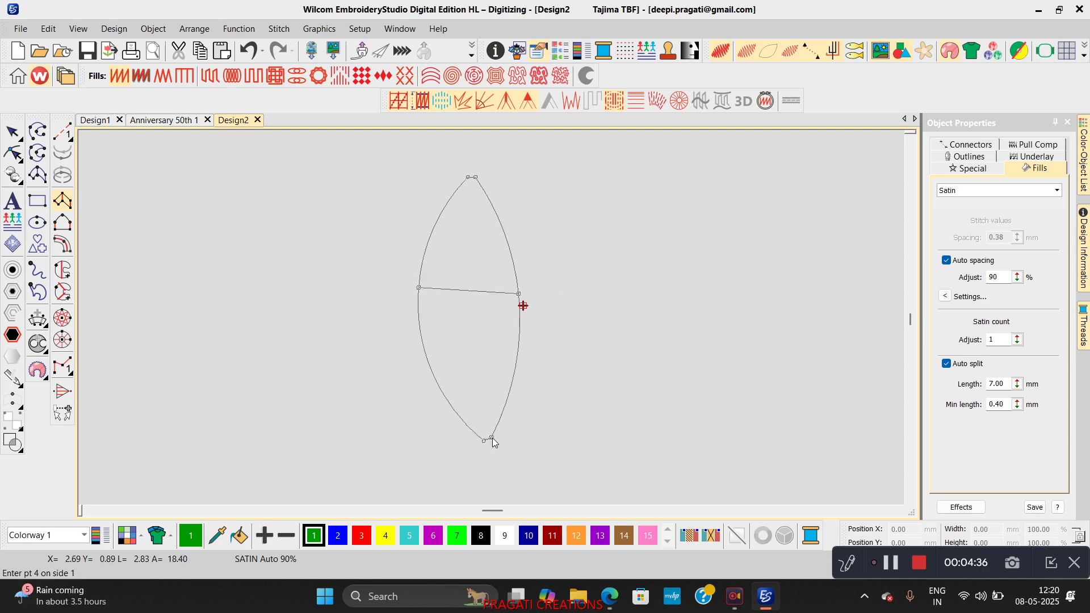
{"action": "key", "text": "Return"}
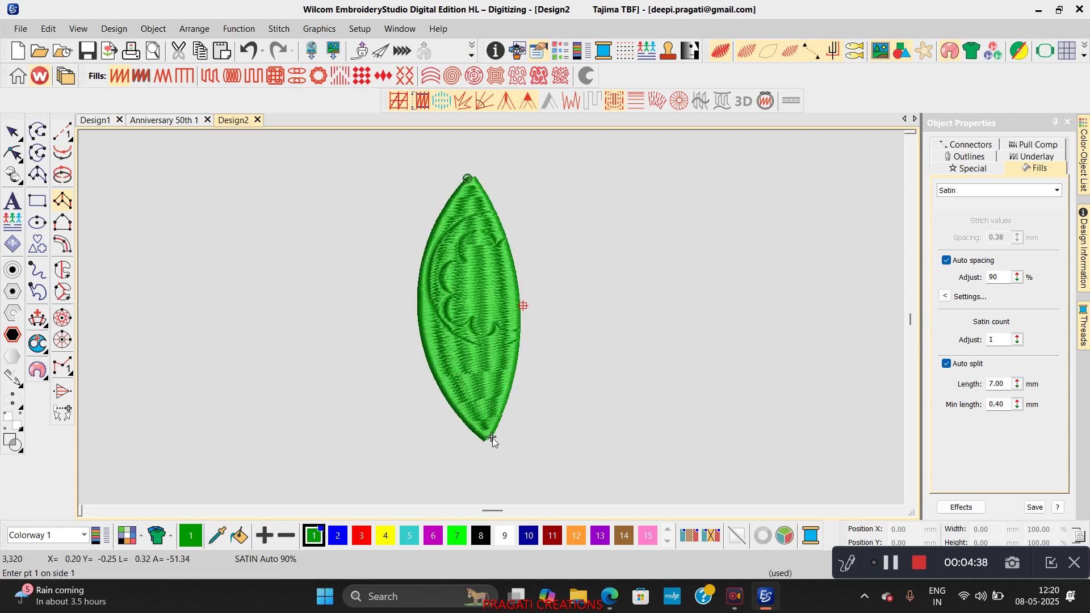
{"action": "key", "text": "Escape"}
Step: Replace the leaf's user-defined split with accordion spacing and turn off its first underlay
{"action": "left_click", "coordinate": [617, 102]}
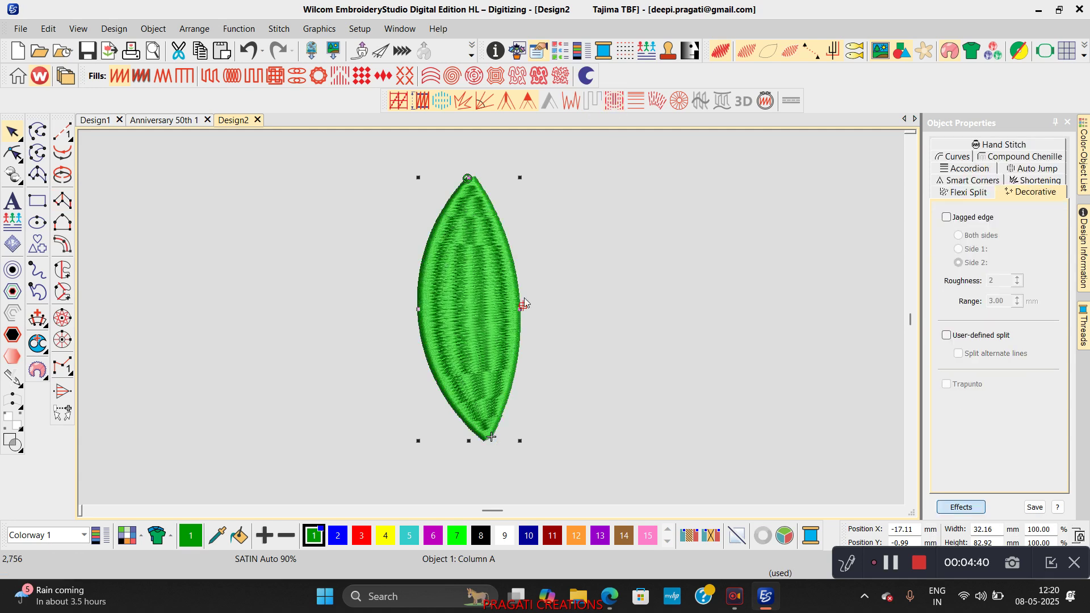
{"action": "left_click", "coordinate": [636, 102]}
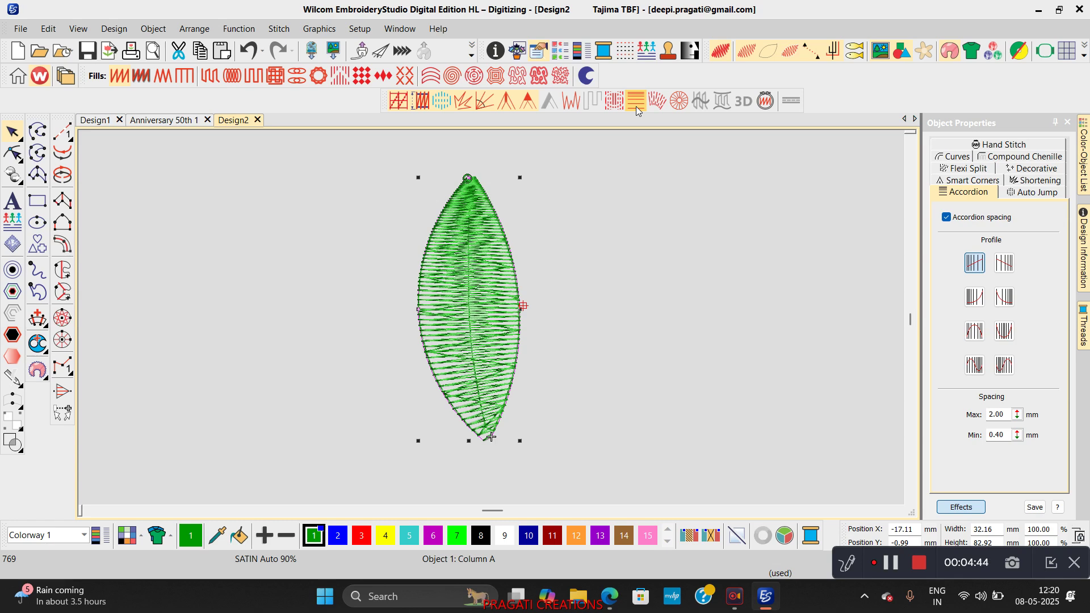
{"action": "left_click", "coordinate": [400, 104]}
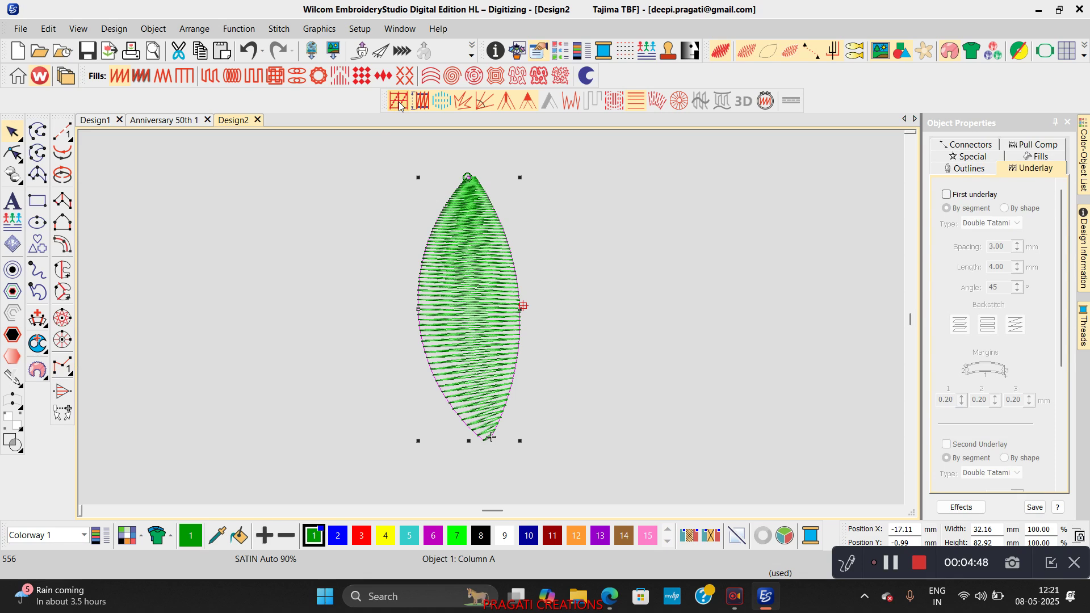
Step: Try the other accordion spacing profiles on the leaf, ending with the last profile in the set
{"action": "left_click", "coordinate": [636, 102]}
{"action": "left_click", "coordinate": [1003, 263]}
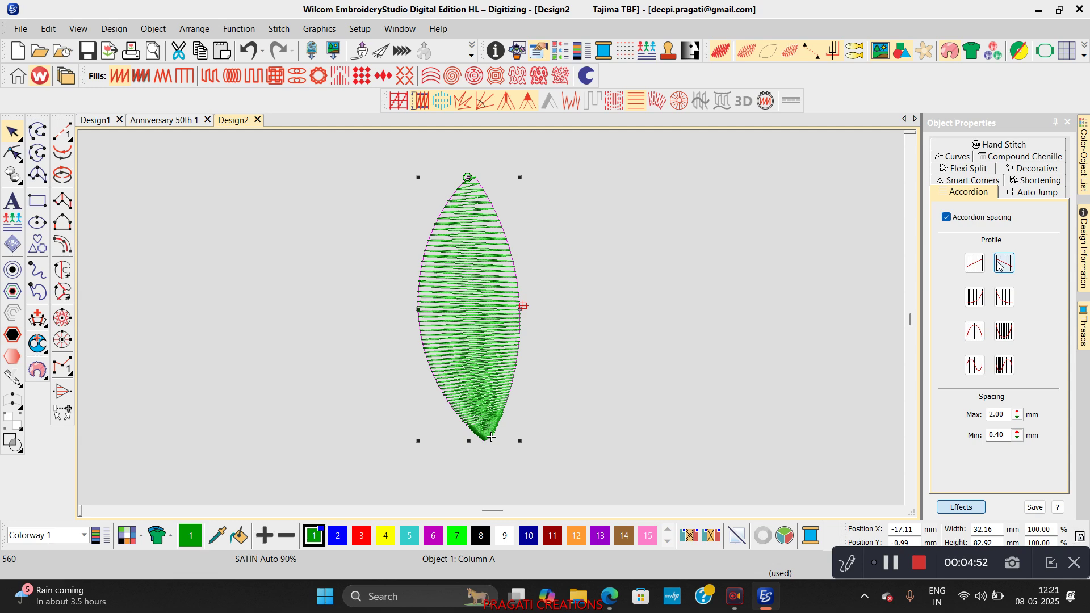
{"action": "left_click", "coordinate": [981, 304]}
{"action": "left_click", "coordinate": [1004, 297]}
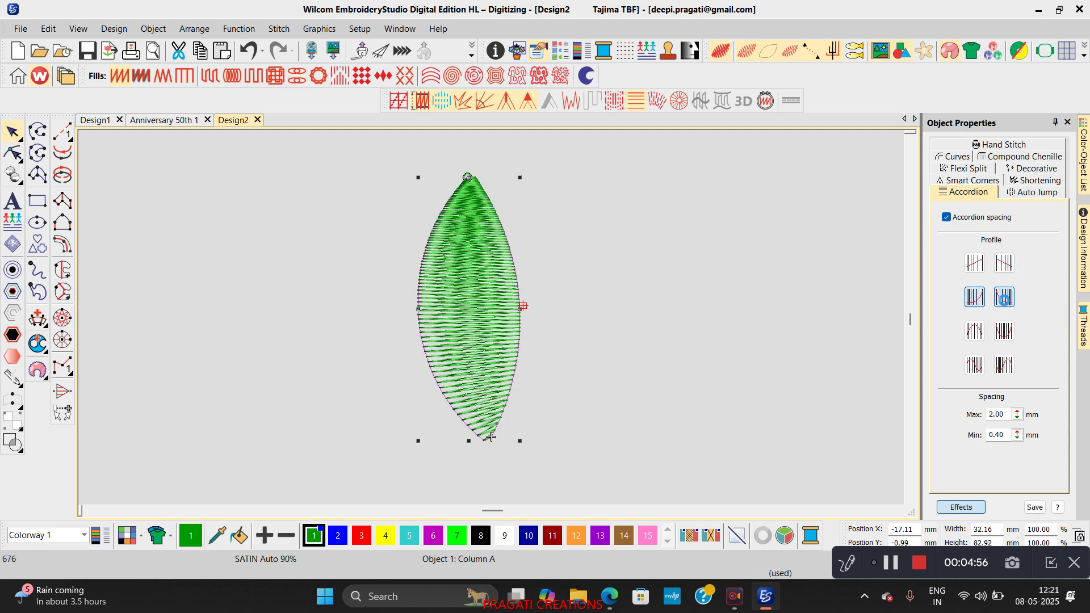
{"action": "left_click", "coordinate": [1005, 331]}
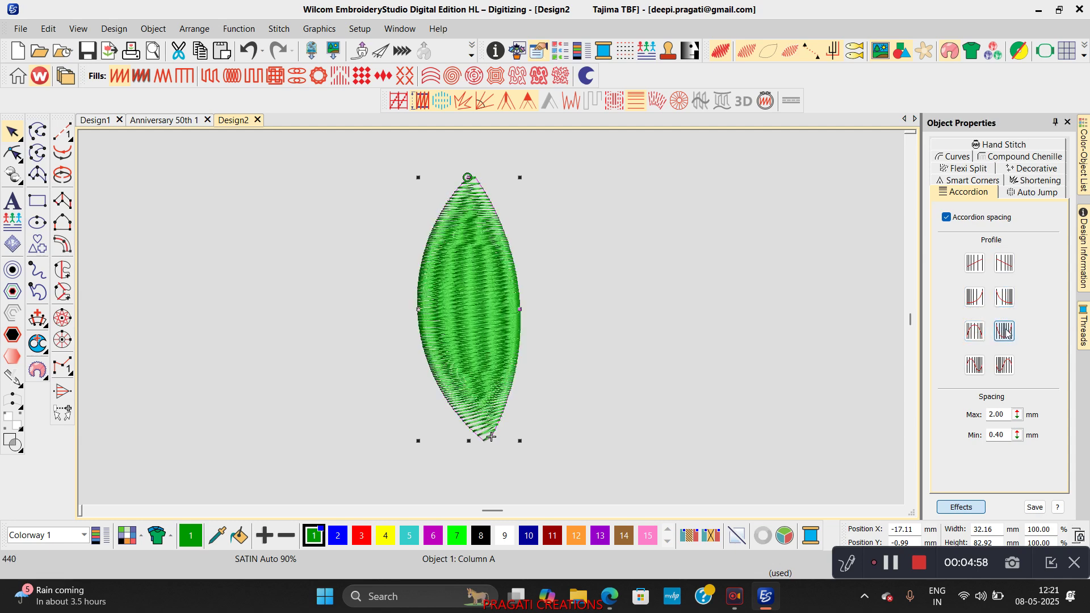
{"action": "left_click", "coordinate": [980, 365]}
{"action": "left_click", "coordinate": [1002, 366]}
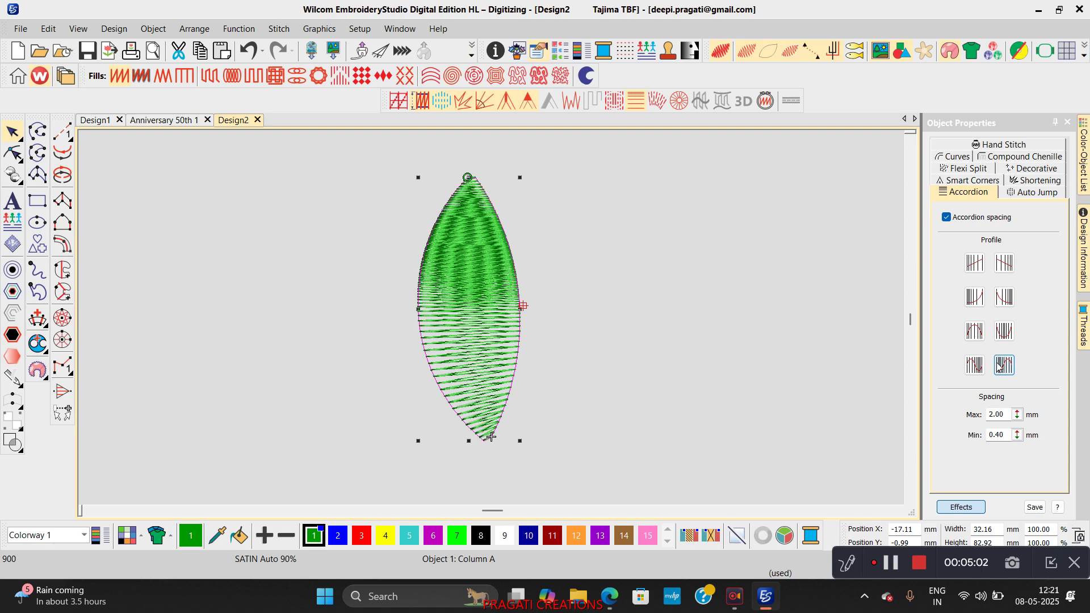
Step: Delete the leaf and draw a five-pointed star from the basic shapes, about 24 mm wide and 33 mm high
{"action": "key", "text": "Delete"}
{"action": "mouse_move", "coordinate": [38, 251]}
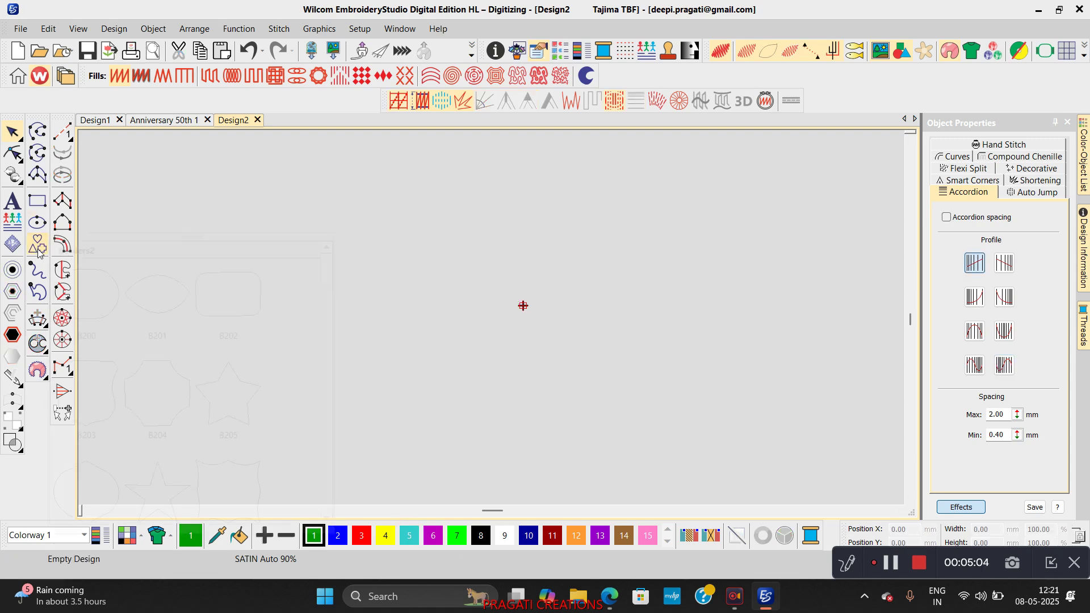
{"action": "left_click", "coordinate": [228, 392]}
{"action": "left_click", "coordinate": [433, 201]}
{"action": "left_click", "coordinate": [510, 307]}
{"action": "key", "text": "Escape"}
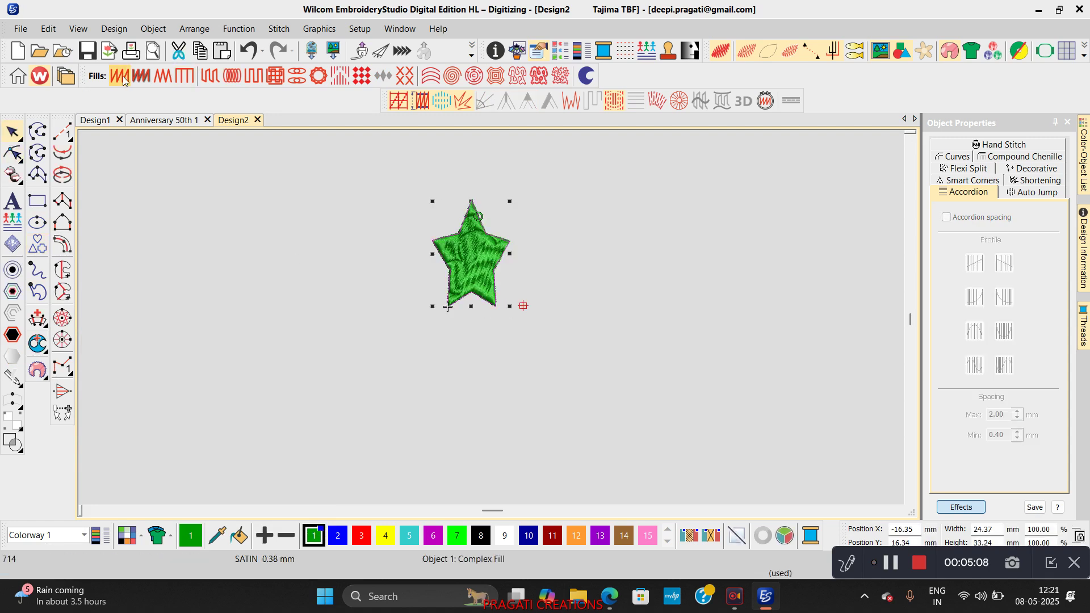
Step: Change the star's fill to Tatami and turn off its user-defined split
{"action": "left_click", "coordinate": [124, 81]}
{"action": "left_click", "coordinate": [637, 107]}
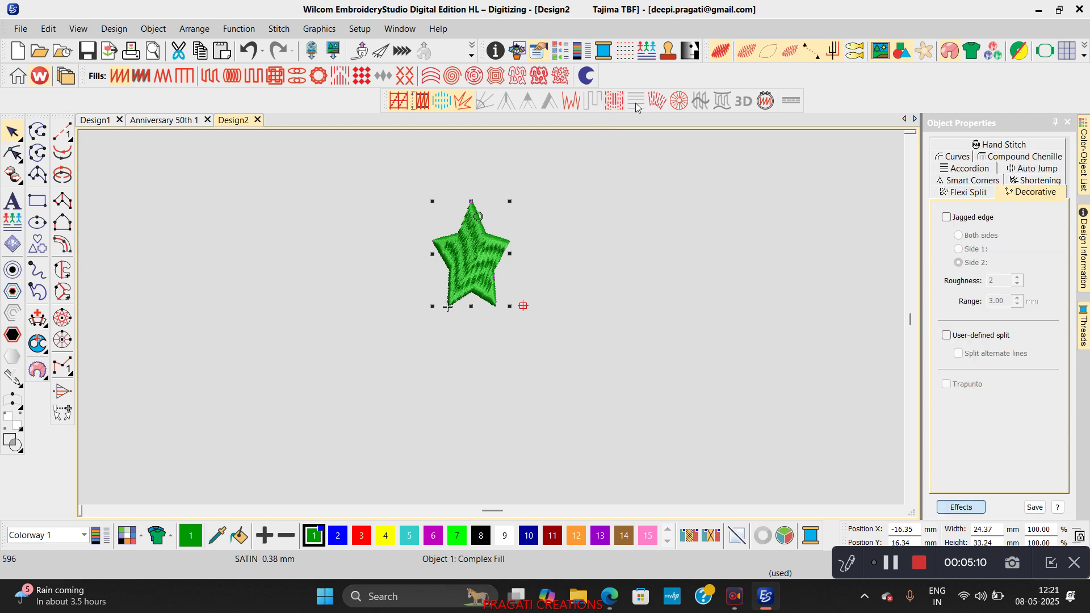
{"action": "left_click", "coordinate": [210, 76]}
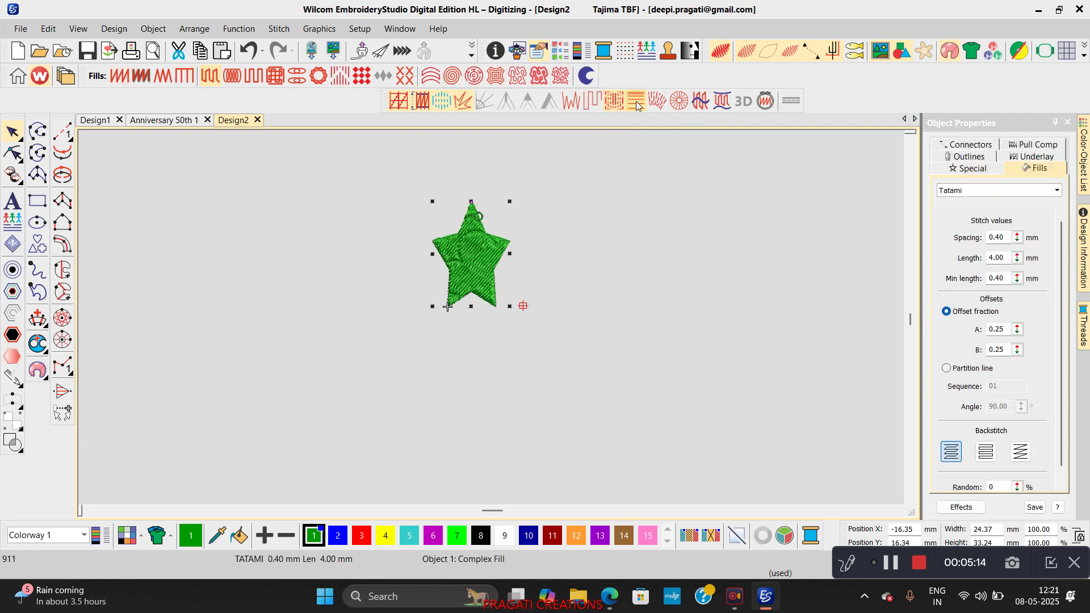
{"action": "left_click", "coordinate": [616, 106]}
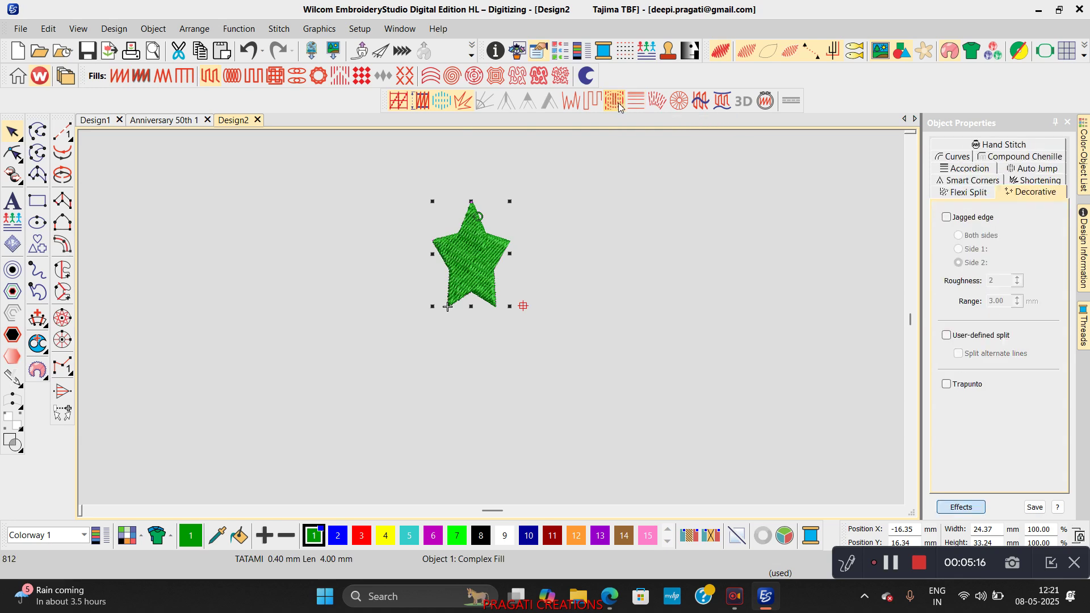
Step: Apply accordion spacing to the star with the first profile in the last row, and set its stitch angle to 6°
{"action": "left_click", "coordinate": [631, 104]}
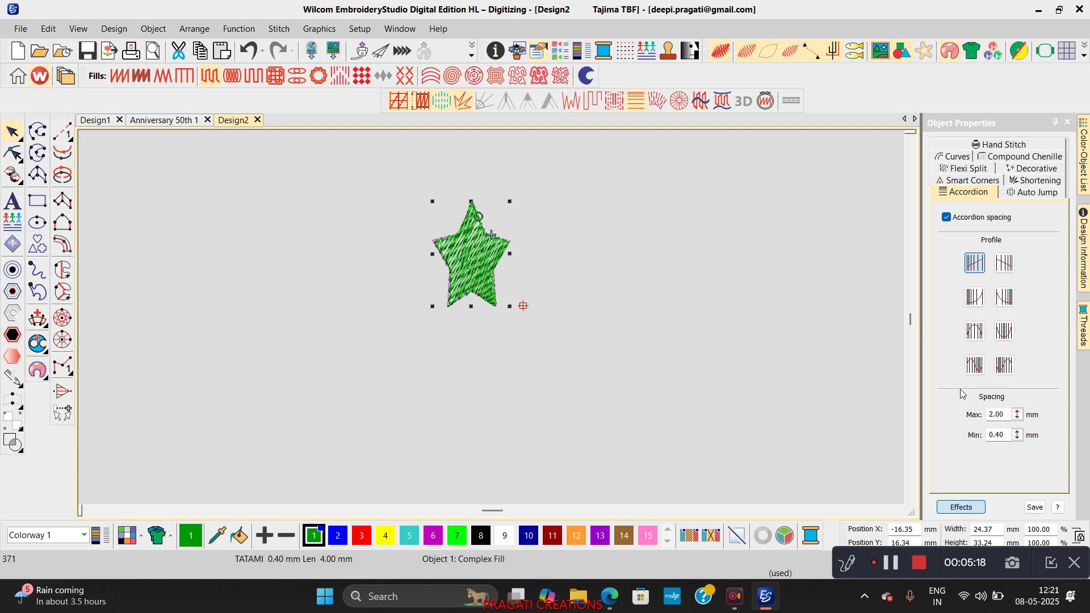
{"action": "left_click", "coordinate": [975, 369]}
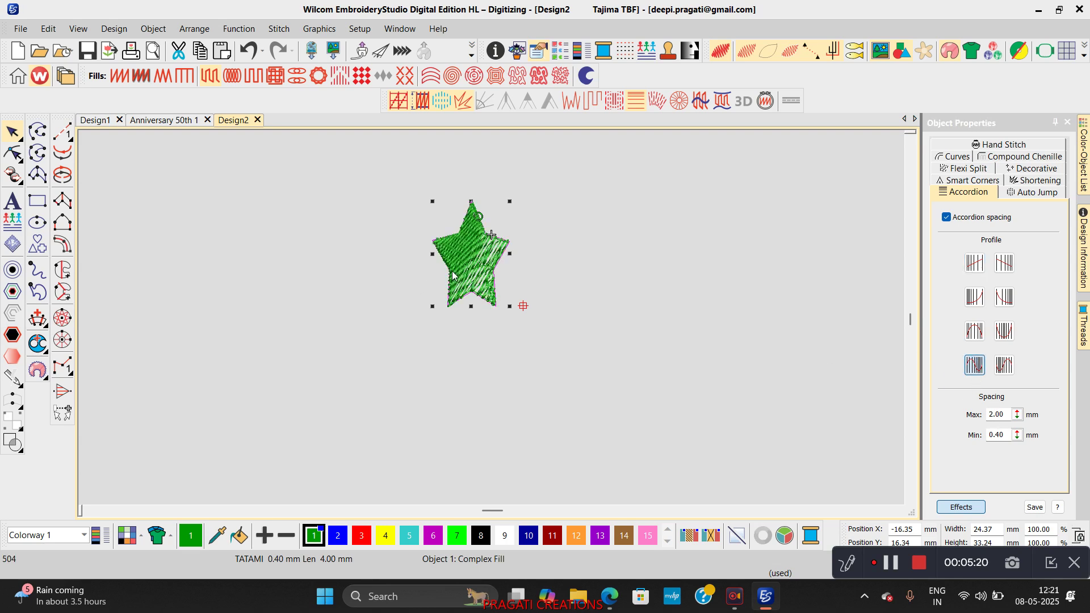
{"action": "key", "text": "h"}
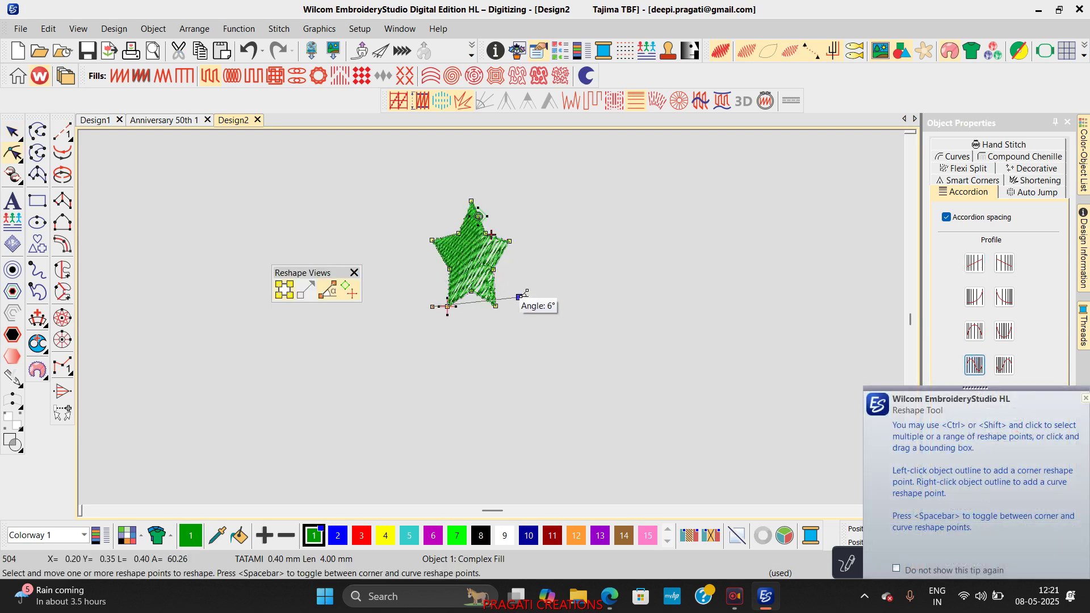
{"action": "left_click_drag", "start_coordinate": [525, 293], "coordinate": [520, 296]}
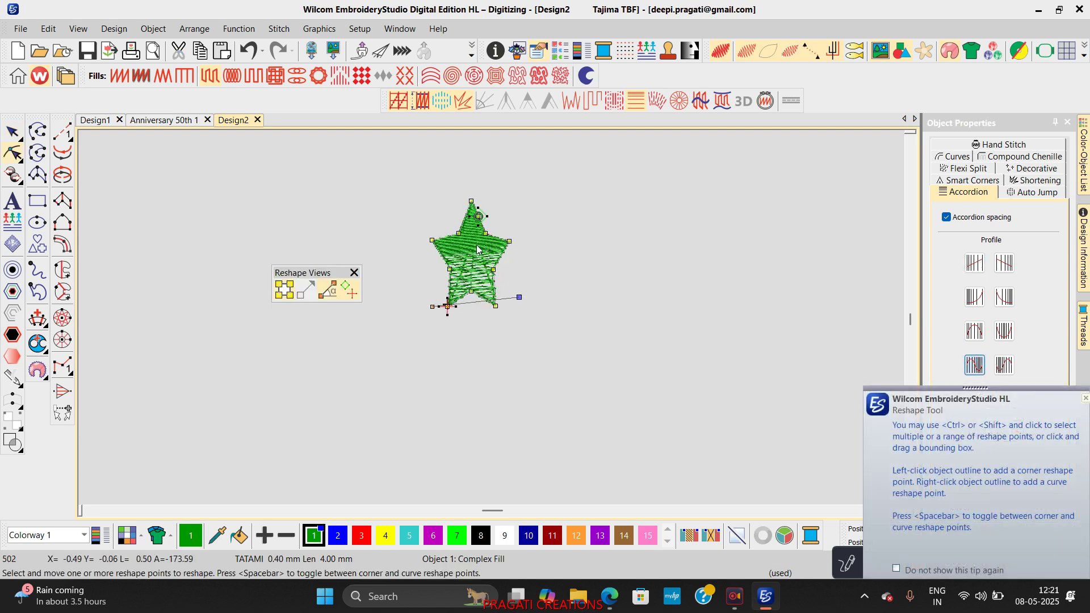
Step: Turn off the star's first underlay, then delete the star
{"action": "left_click", "coordinate": [397, 101]}
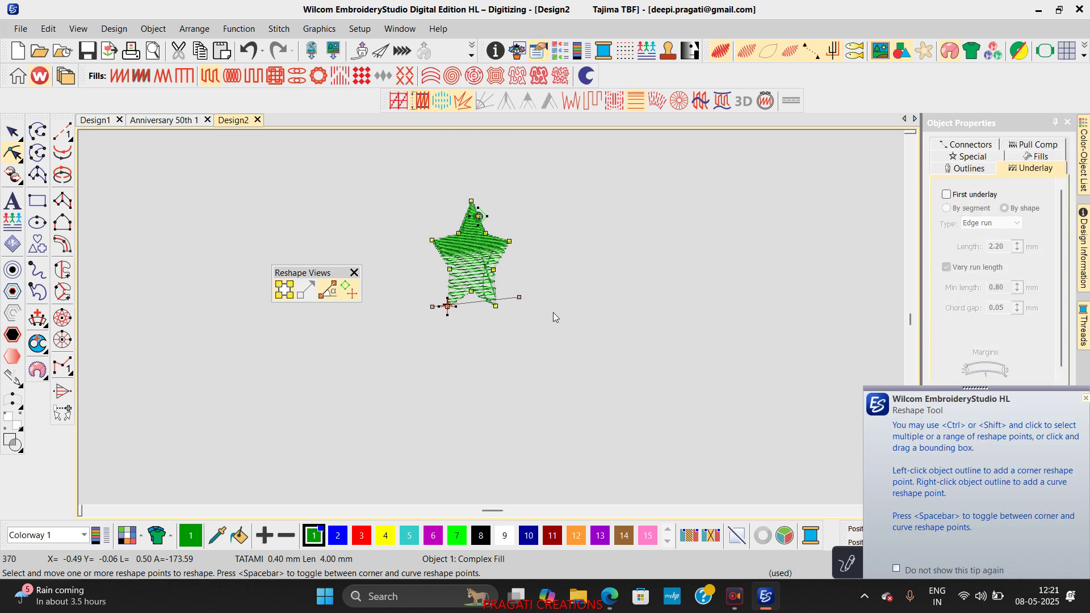
{"action": "key", "text": "Escape"}
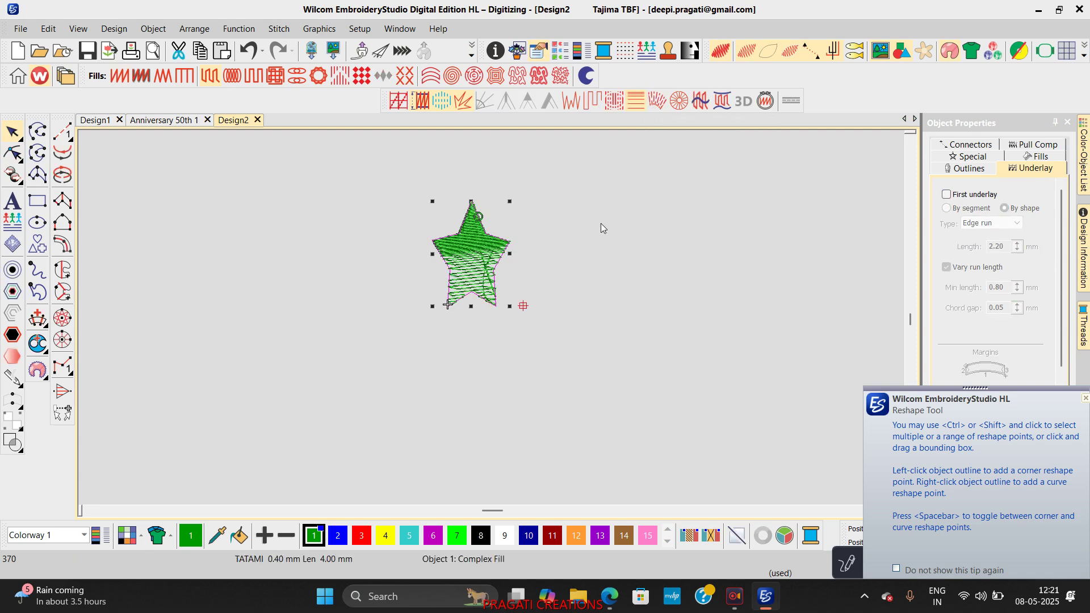
{"action": "key", "text": "Delete"}
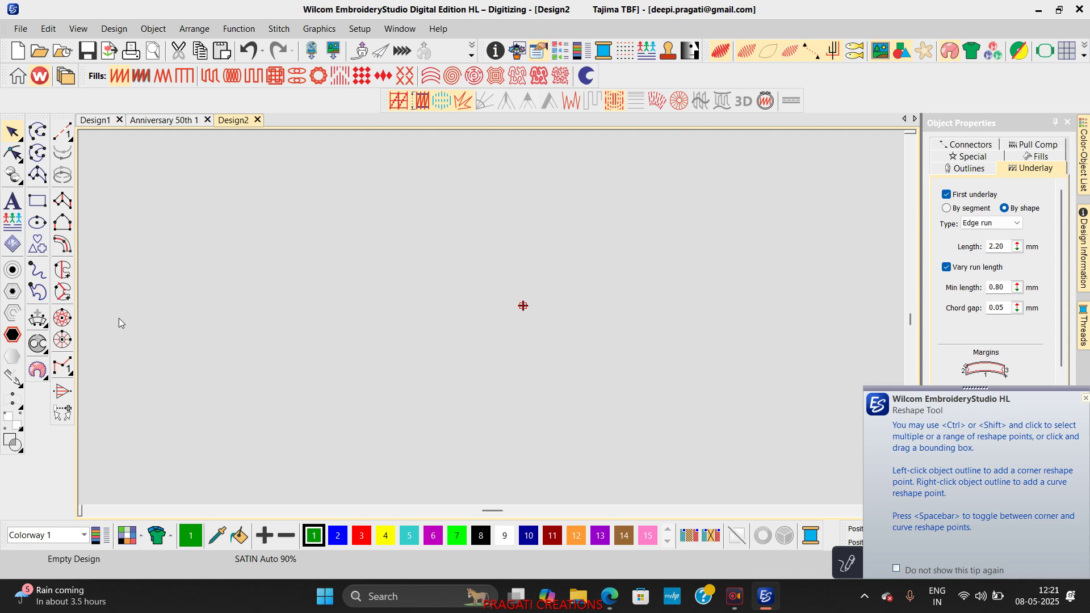
Step: Outline a wavy leaf as a Complex Fill shape with curved sides, a pointed tip and a short straight base
{"action": "left_click", "coordinate": [62, 269]}
{"action": "left_click", "coordinate": [408, 379]}
{"action": "right_click", "coordinate": [390, 321]}
{"action": "right_click", "coordinate": [410, 285]}
{"action": "left_click", "coordinate": [428, 231]}
{"action": "left_click", "coordinate": [428, 208]}
{"action": "right_click", "coordinate": [476, 253]}
{"action": "right_click", "coordinate": [466, 323]}
{"action": "right_click", "coordinate": [440, 351]}
{"action": "left_click", "coordinate": [444, 382]}
{"action": "key", "text": "Return"}
Step: Set a nearly horizontal stitch angle of about 2° across the wavy leaf and generate its stitches
{"action": "key", "text": "Return"}
{"action": "left_click", "coordinate": [389, 295]}
{"action": "left_click", "coordinate": [482, 299]}
{"action": "key", "text": "Return"}
{"action": "key", "text": "Escape"}
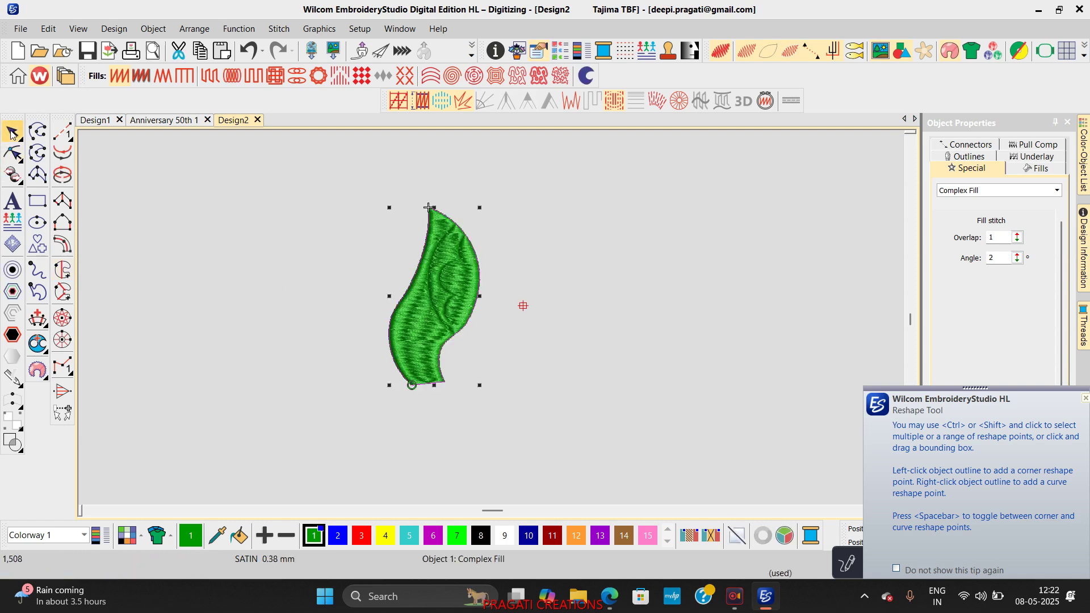
Step: Turn off the wavy leaf's user-defined split and the auto split in its satin fill
{"action": "left_click", "coordinate": [614, 106]}
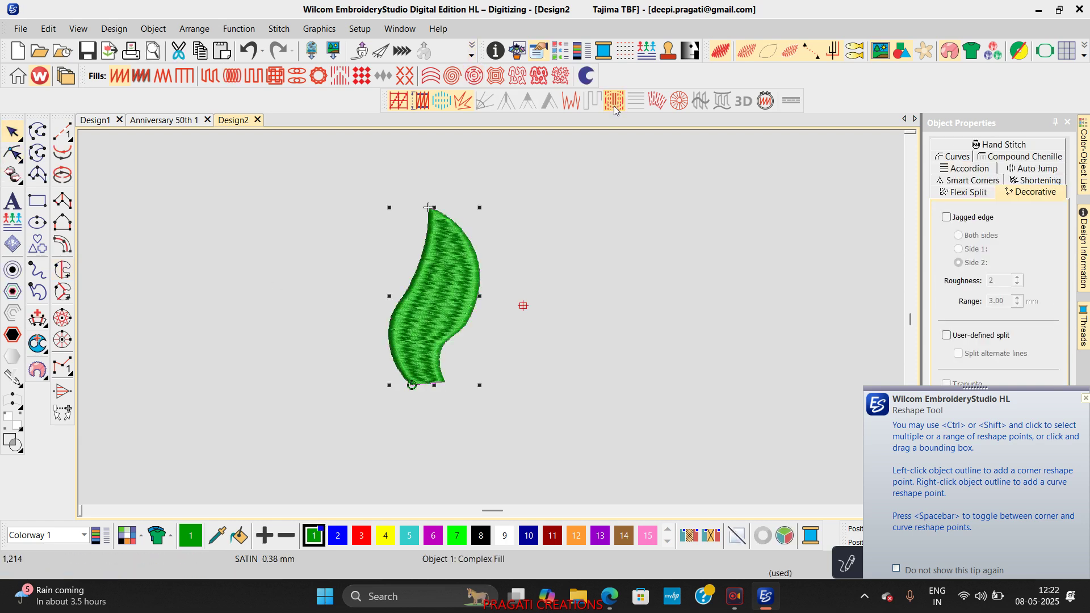
{"action": "left_click", "coordinate": [441, 293]}
{"action": "left_click", "coordinate": [1040, 169]}
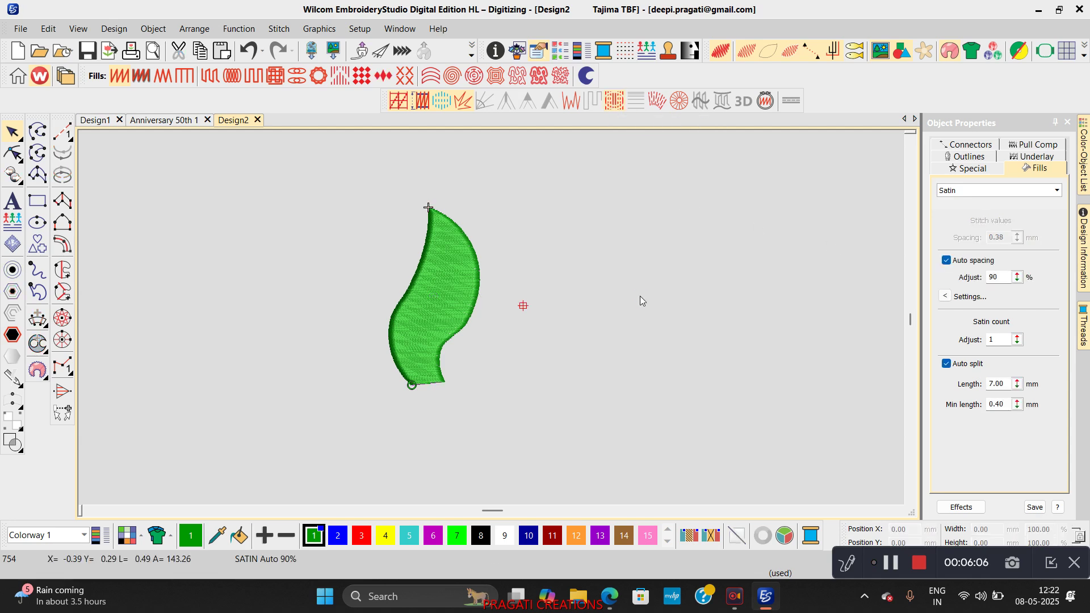
{"action": "key", "text": "Delete"}
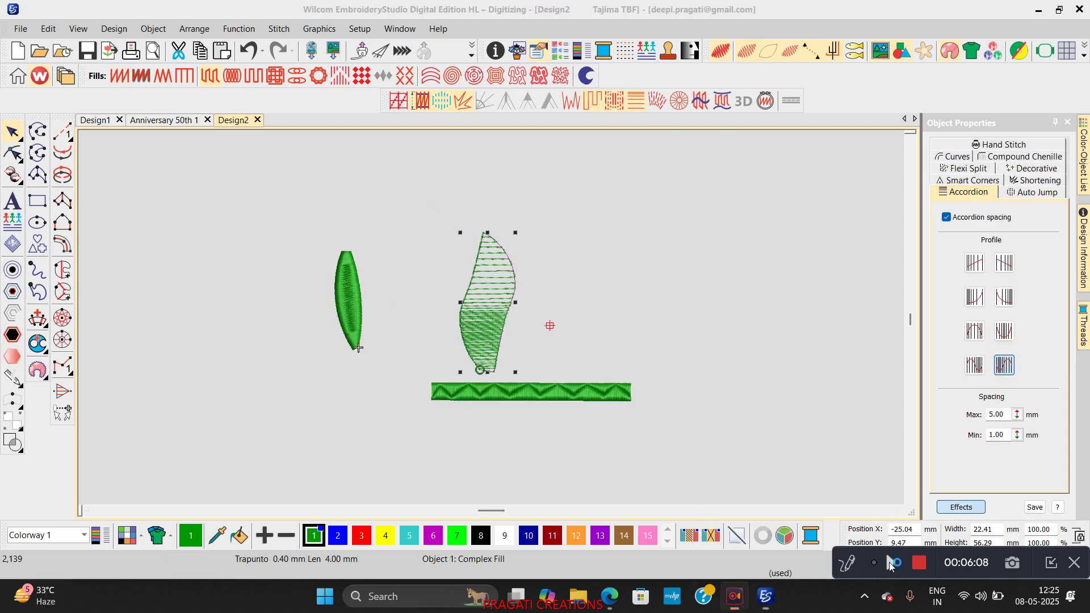
Step: Turn off accordion spacing on the selected wavy leaf above the zigzag band and set its fill to Satin without auto split
{"action": "left_click", "coordinate": [633, 102]}
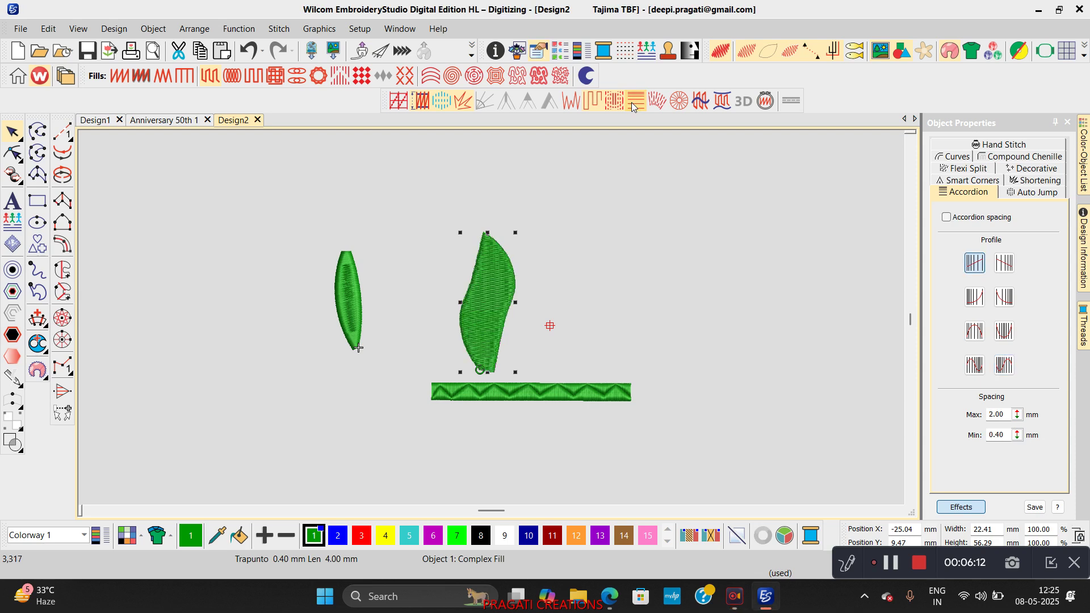
{"action": "left_click", "coordinate": [118, 78]}
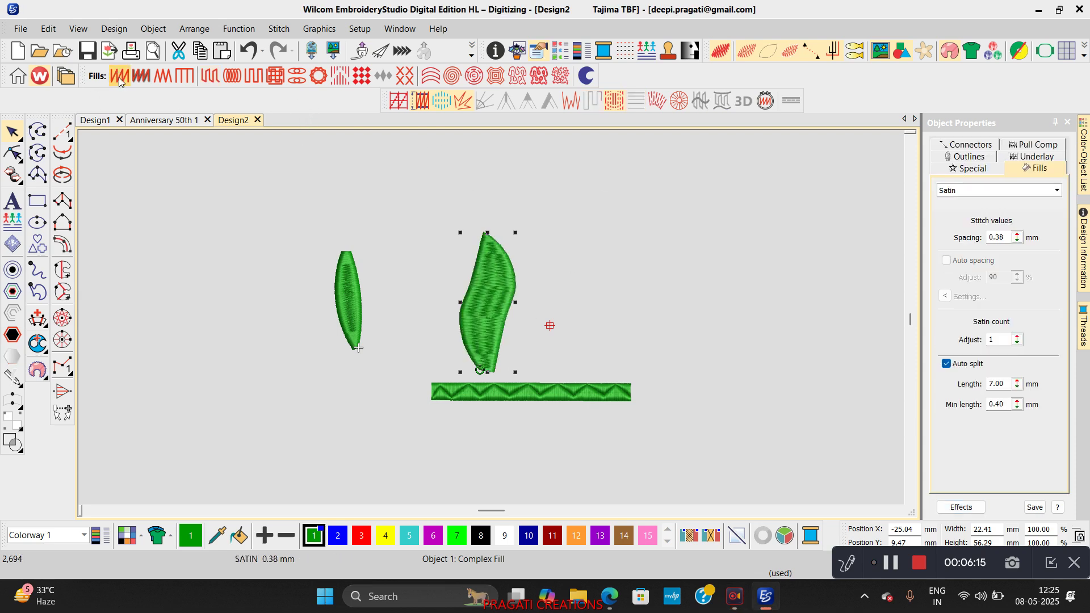
{"action": "left_click", "coordinate": [947, 365]}
Step: Move the wavy leaf up and to the right, to about X -9.26 mm and Y 20.15 mm
{"action": "scroll", "coordinate": [491, 318], "scroll_direction": "up", "scroll_amount": 4}
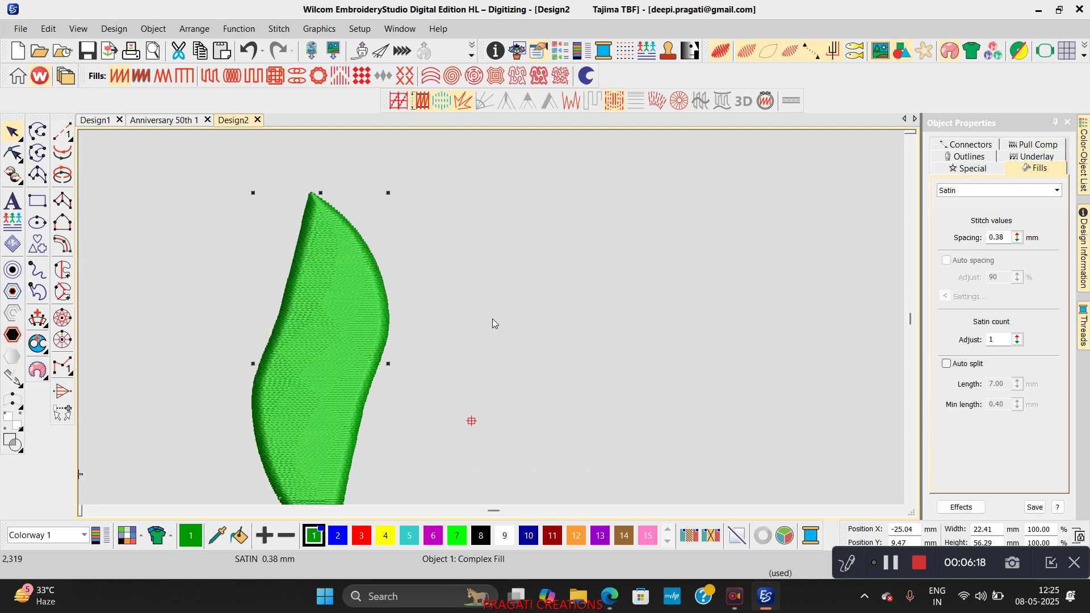
{"action": "left_click_drag", "start_coordinate": [359, 389], "coordinate": [455, 323]}
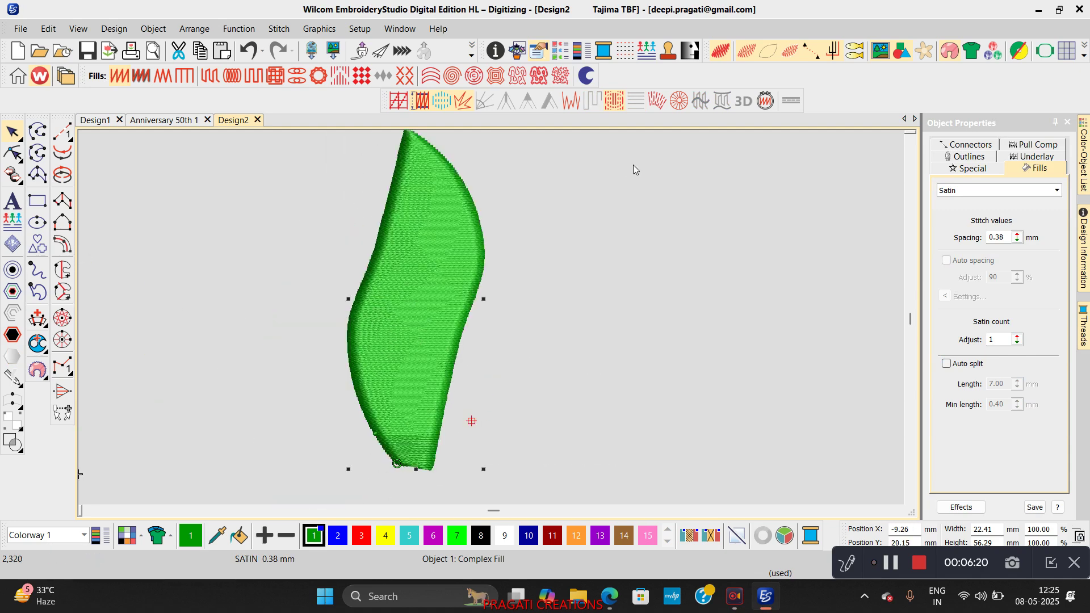
Step: Apply Flexi Split to the wavy leaf, try BIRD, BRICK and other split patterns, and settle on BREAKER
{"action": "left_click", "coordinate": [655, 101]}
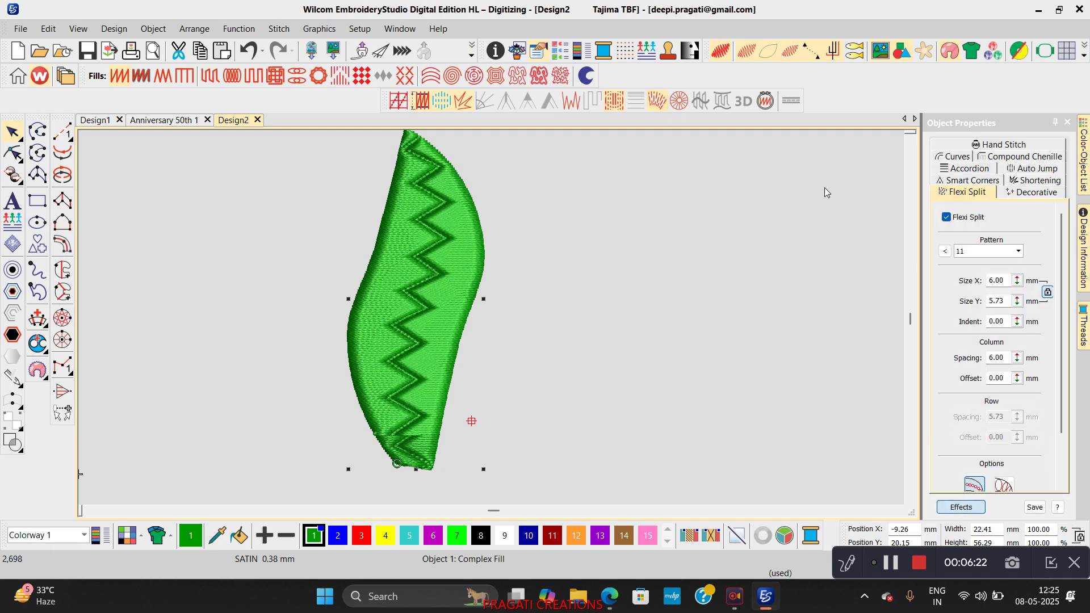
{"action": "left_click", "coordinate": [944, 251]}
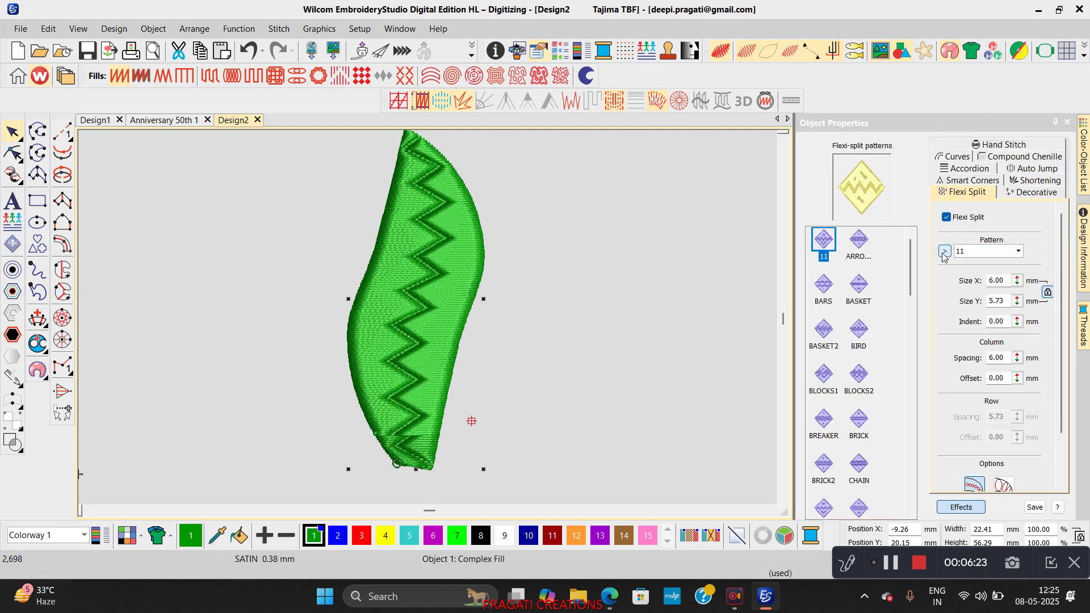
{"action": "left_click", "coordinate": [859, 288]}
{"action": "left_click", "coordinate": [857, 329]}
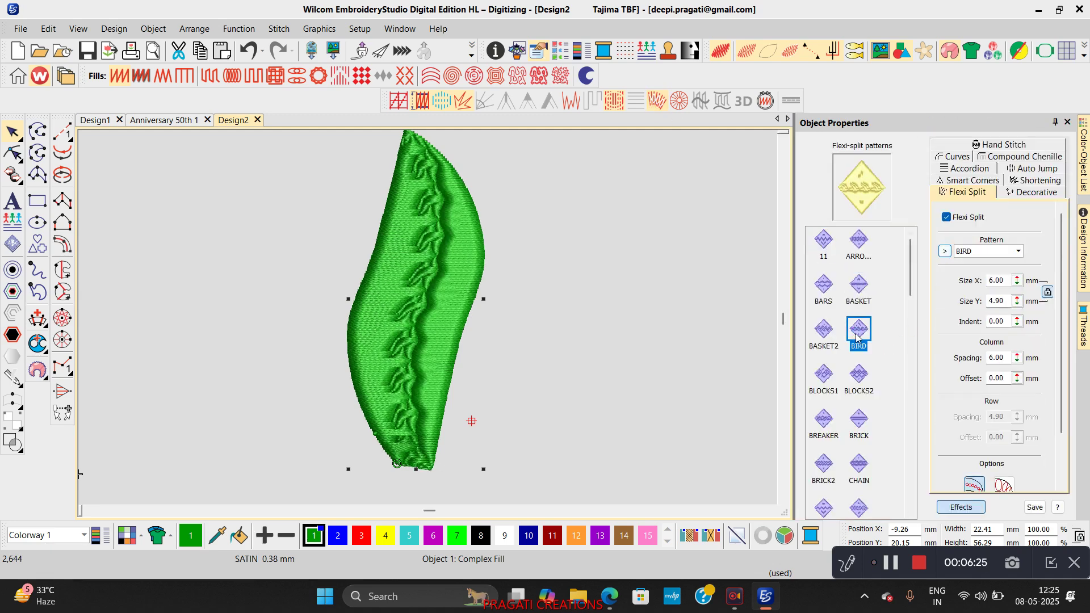
{"action": "left_click", "coordinate": [824, 336]}
{"action": "left_click", "coordinate": [859, 373]}
{"action": "left_click", "coordinate": [859, 420]}
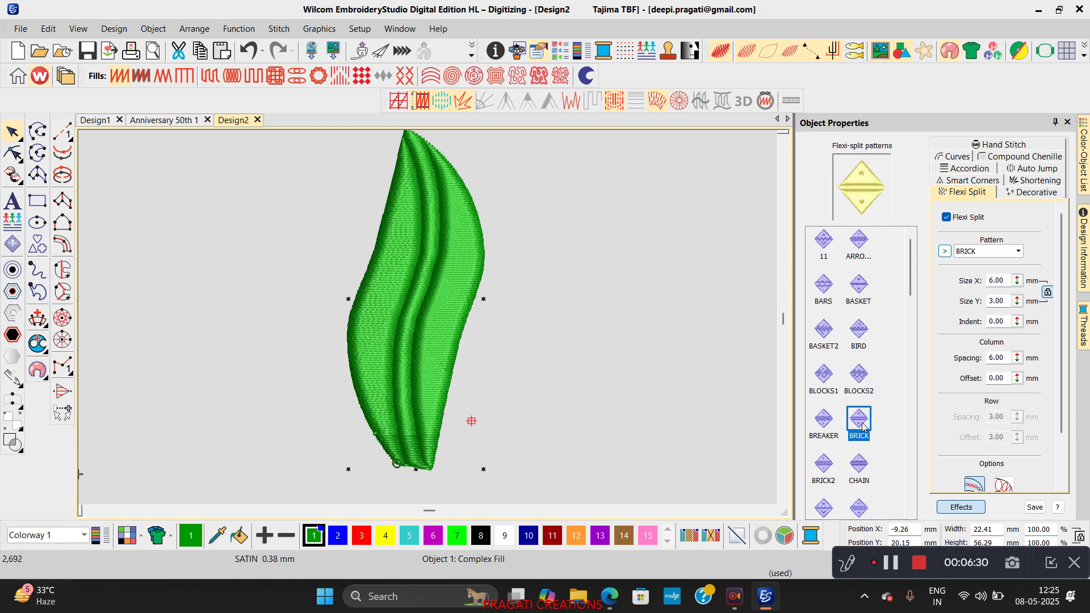
{"action": "left_click", "coordinate": [822, 424]}
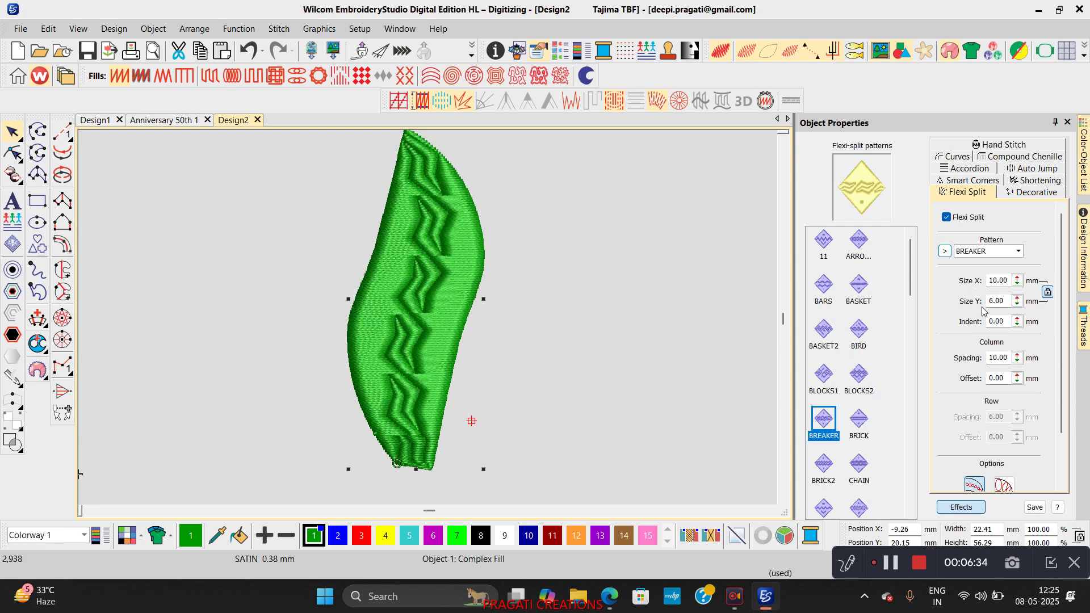
Step: Set the leaf's BREAKER pattern to an X size of 8 mm and, after trying 7 mm, a column spacing of 8 mm
{"action": "left_click", "coordinate": [1012, 282]}
{"action": "type", "text": "8"}
{"action": "key", "text": "Return"}
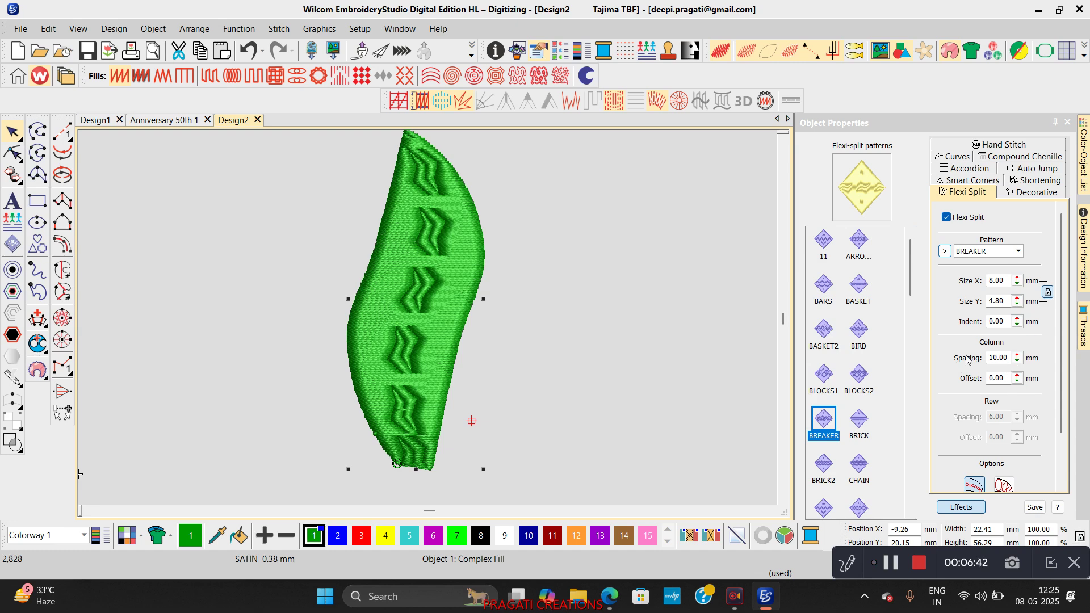
{"action": "left_click", "coordinate": [1008, 357]}
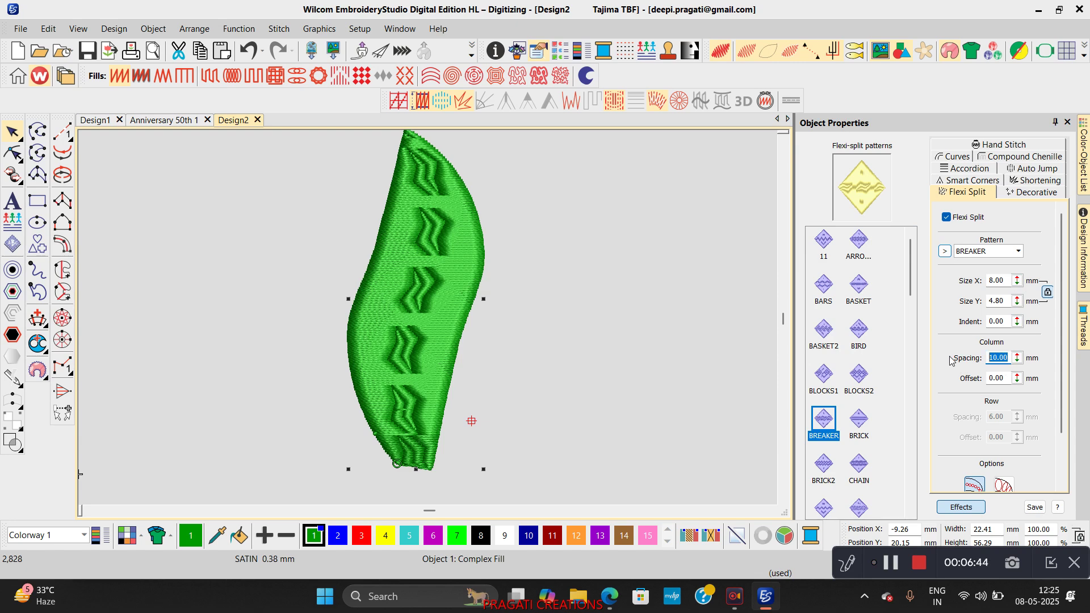
{"action": "type", "text": "7"}
{"action": "key", "text": "Return"}
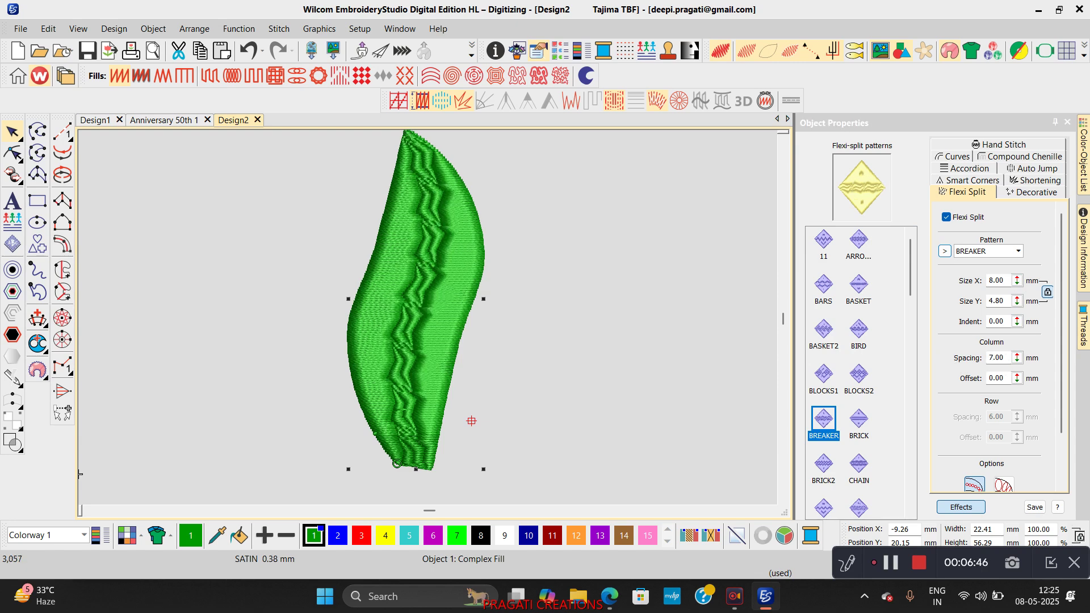
{"action": "left_click", "coordinate": [1000, 359]}
{"action": "type", "text": "8"}
{"action": "key", "text": "Return"}
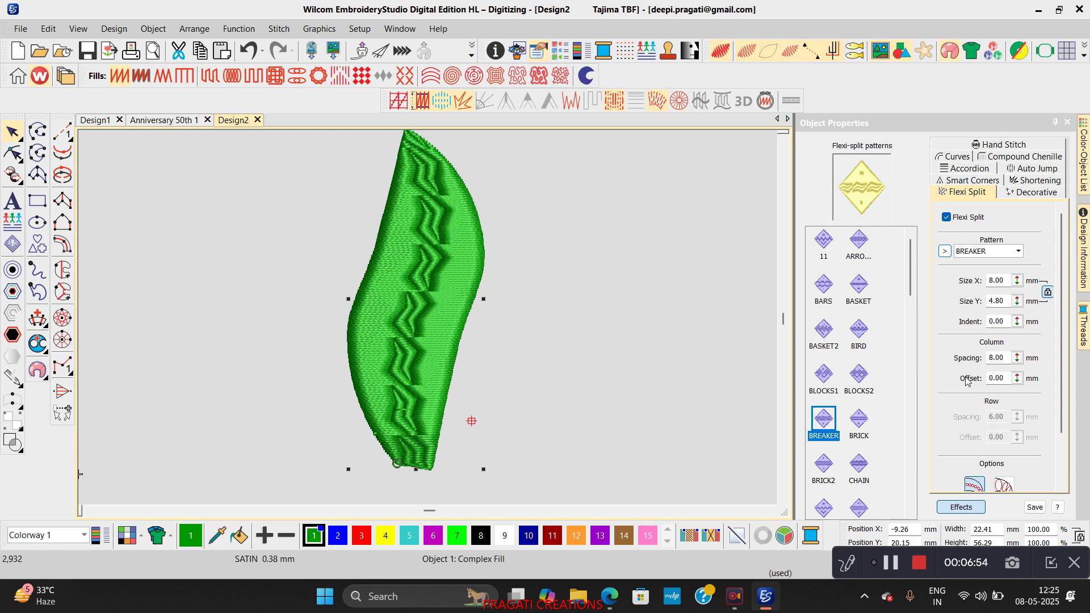
Step: Try a column offset of 1.25 mm on the leaf's split pattern and reset the offset to 0
{"action": "left_click_drag", "start_coordinate": [1018, 378], "coordinate": [953, 461]}
{"action": "left_click", "coordinate": [1017, 375]}
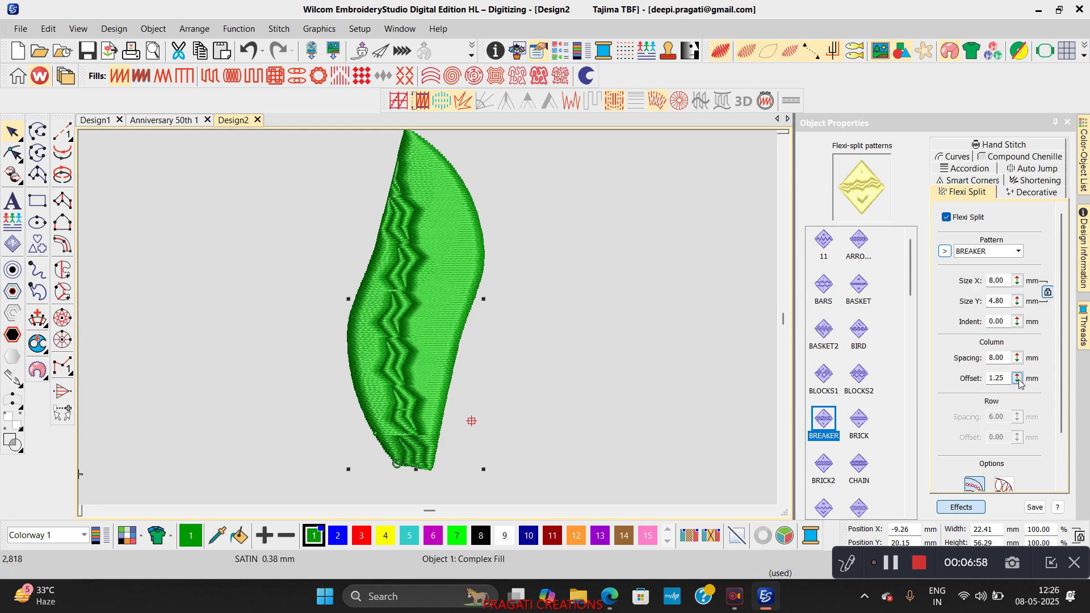
{"action": "left_click_drag", "start_coordinate": [1007, 378], "coordinate": [934, 395]}
{"action": "type", "text": "0"}
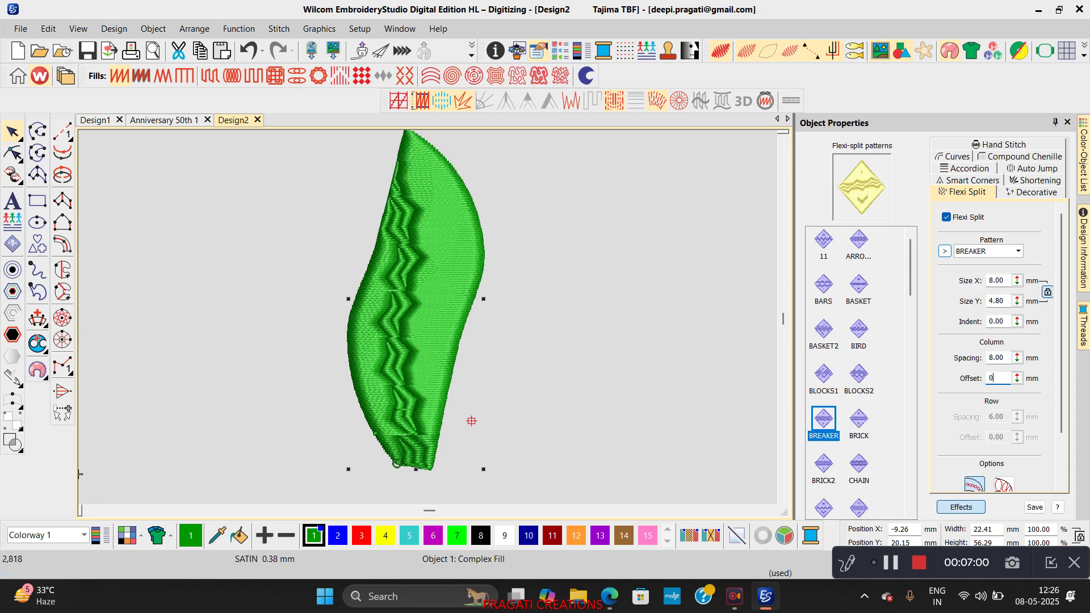
{"action": "key", "text": "Return"}
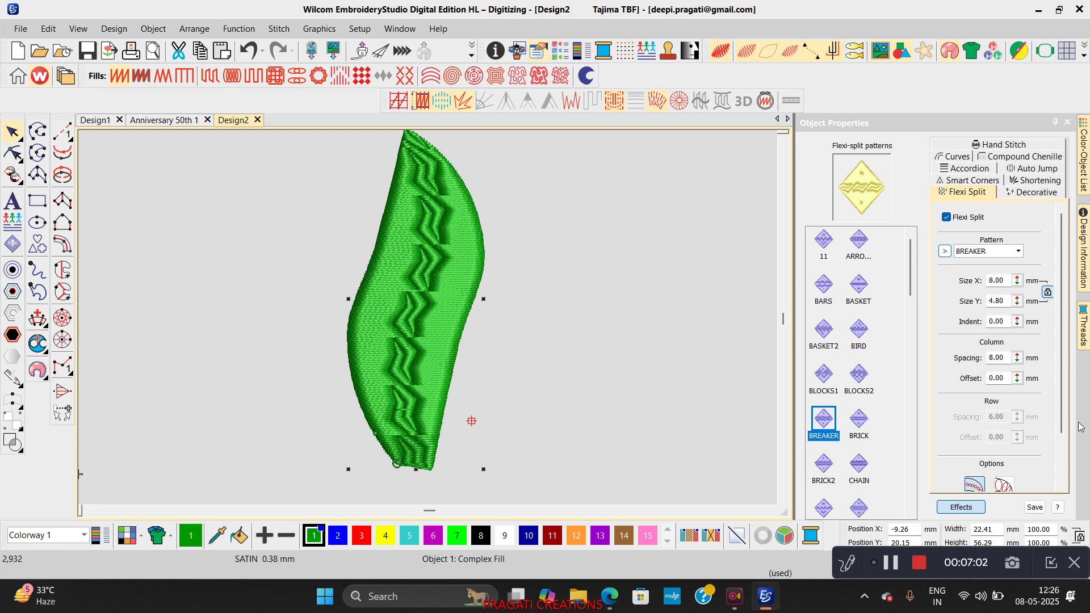
Step: Try the Single-Row, Do not Fit and Single-Row, Fit layouts for the leaf's Flexi Split
{"action": "left_click_drag", "start_coordinate": [1062, 423], "coordinate": [1060, 477]}
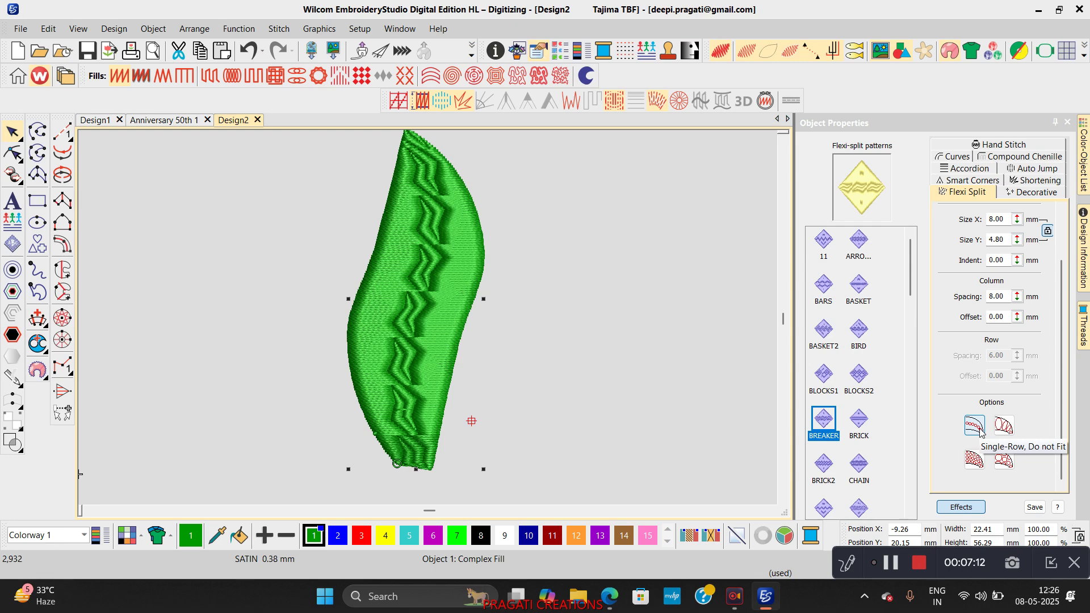
{"action": "left_click", "coordinate": [978, 429]}
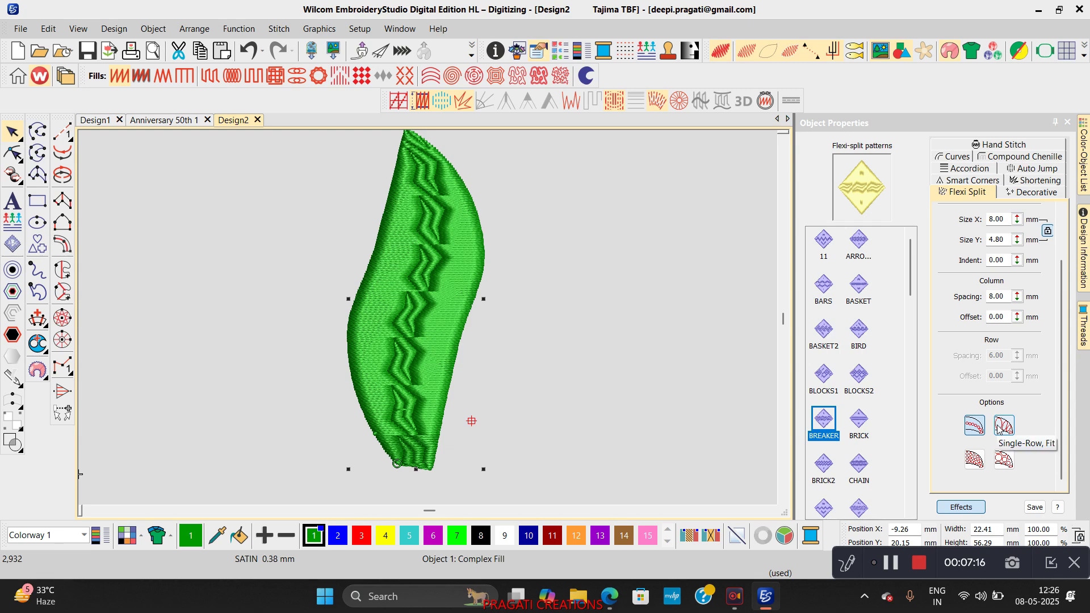
{"action": "left_click", "coordinate": [999, 430]}
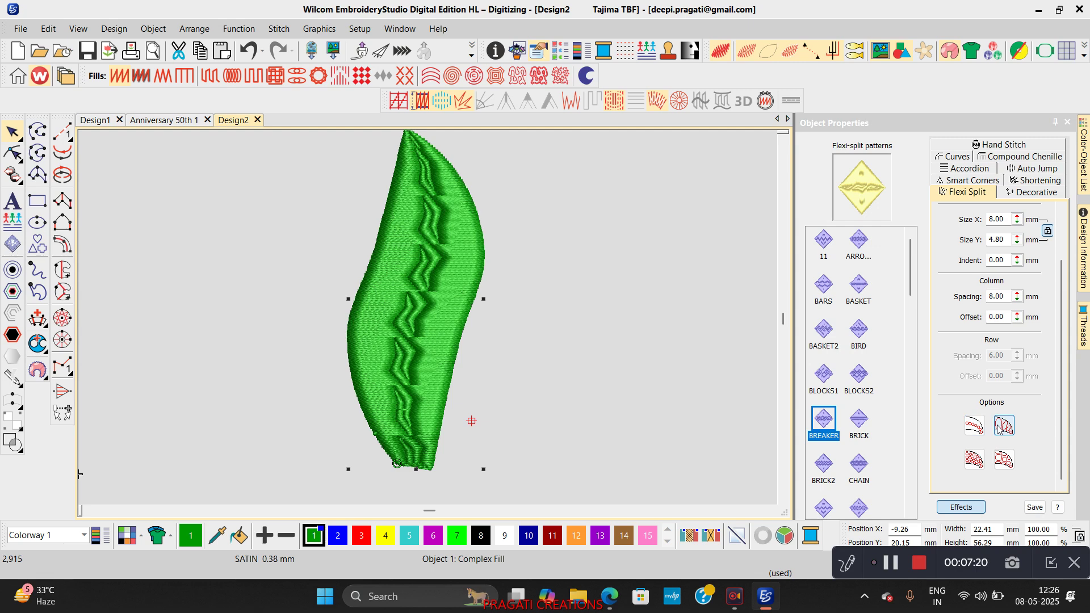
Step: Repeat the BREAKER pattern in multiple rows across the leaf with 8 mm row spacing, using the layout that fits the shape
{"action": "left_click", "coordinate": [983, 461]}
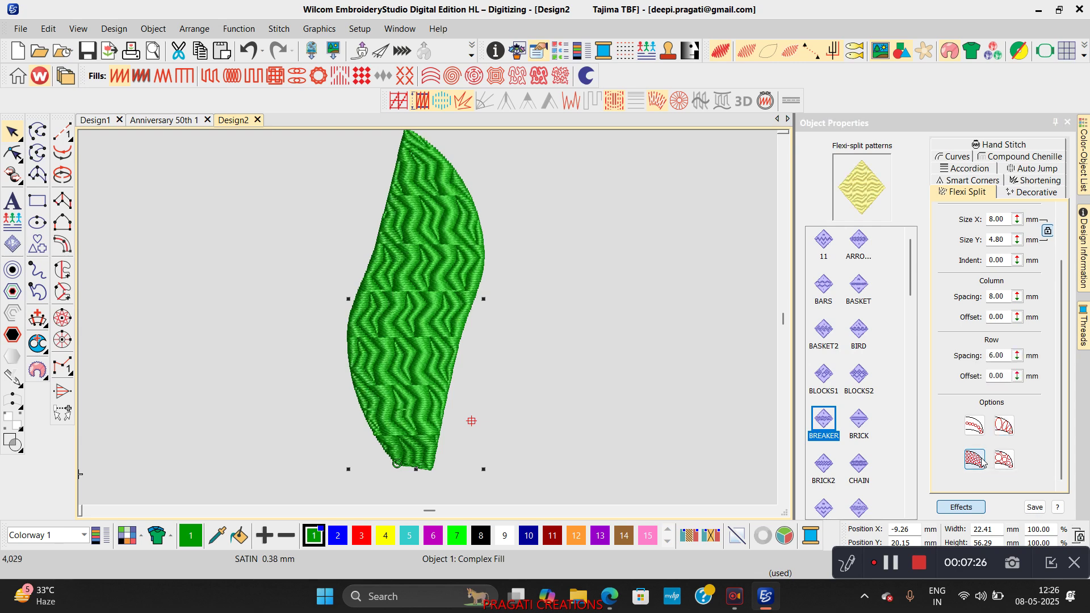
{"action": "double_click", "coordinate": [1004, 355]}
{"action": "type", "text": "8"}
{"action": "key", "text": "Return"}
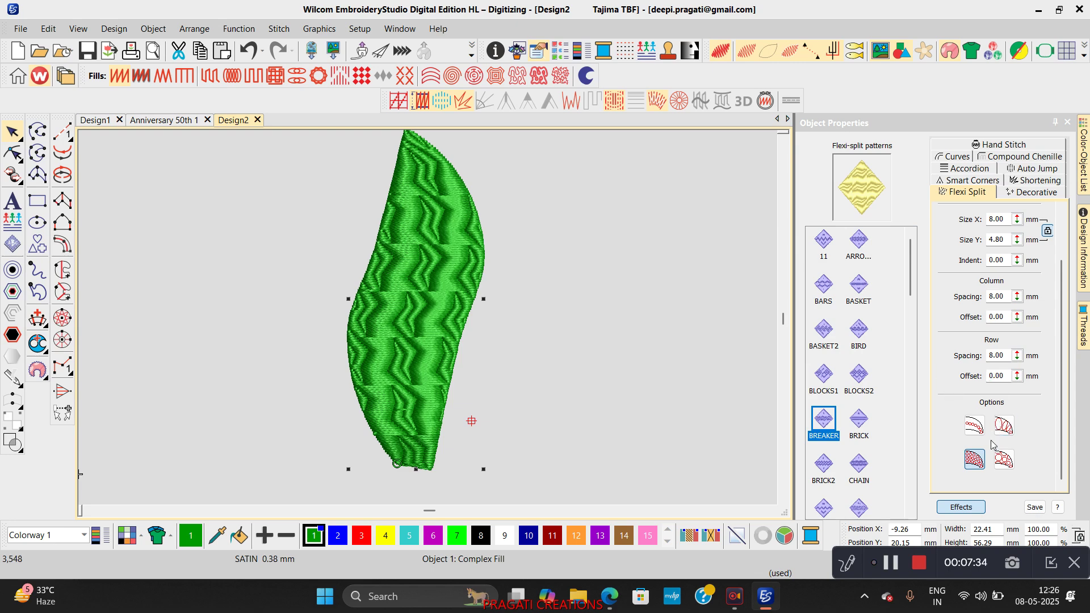
{"action": "left_click", "coordinate": [1004, 460]}
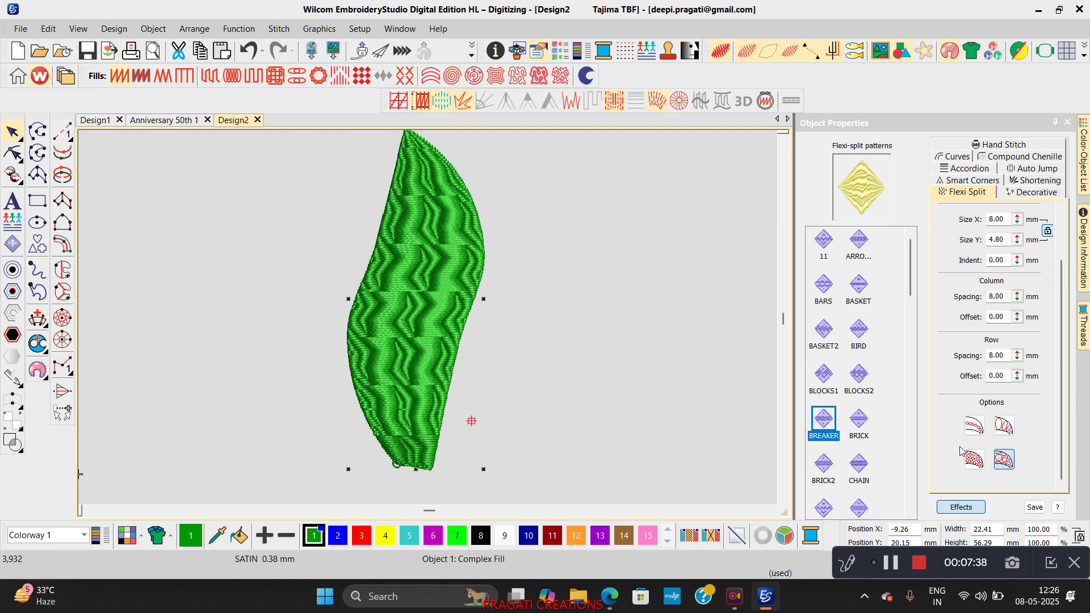
Step: Digitize a satin circle about 24.39 mm in diameter to the left of the wavy leaf and select it
{"action": "left_click", "coordinate": [105, 335]}
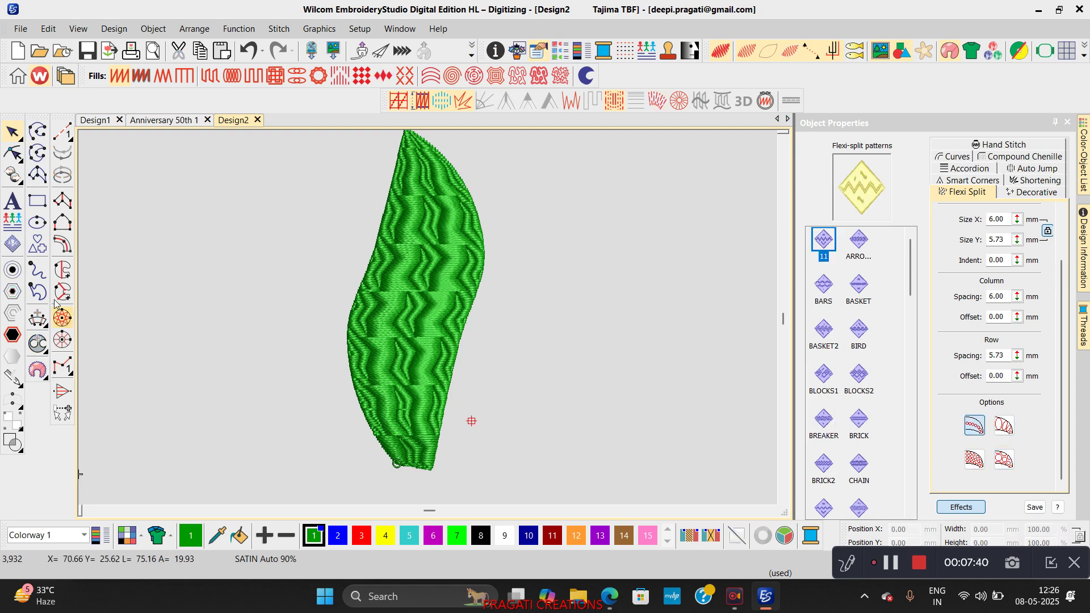
{"action": "left_click", "coordinate": [37, 222]}
{"action": "left_click", "coordinate": [134, 222]}
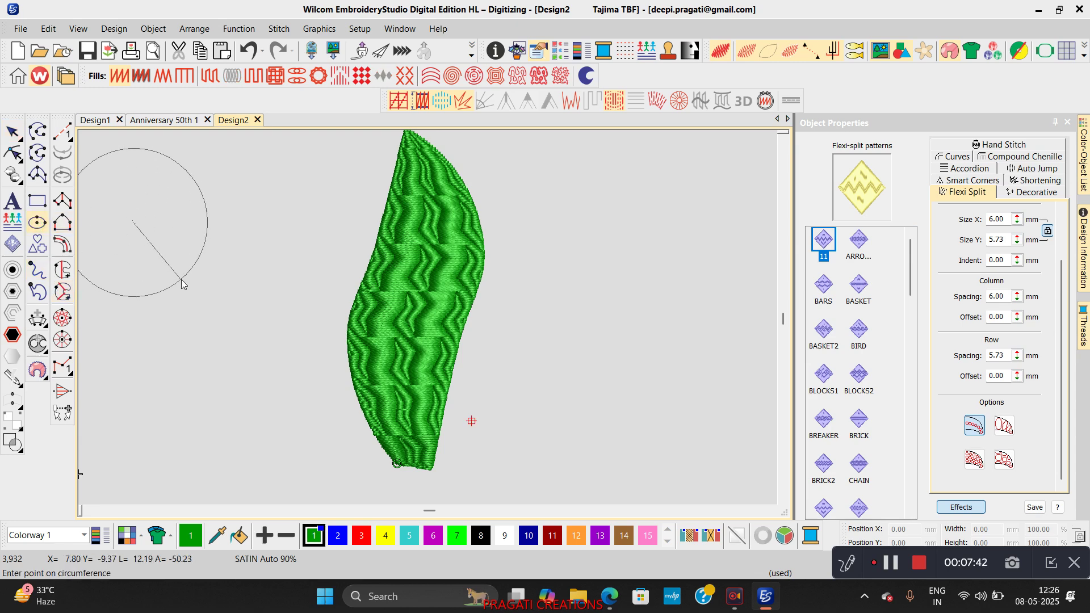
{"action": "left_click", "coordinate": [181, 283]}
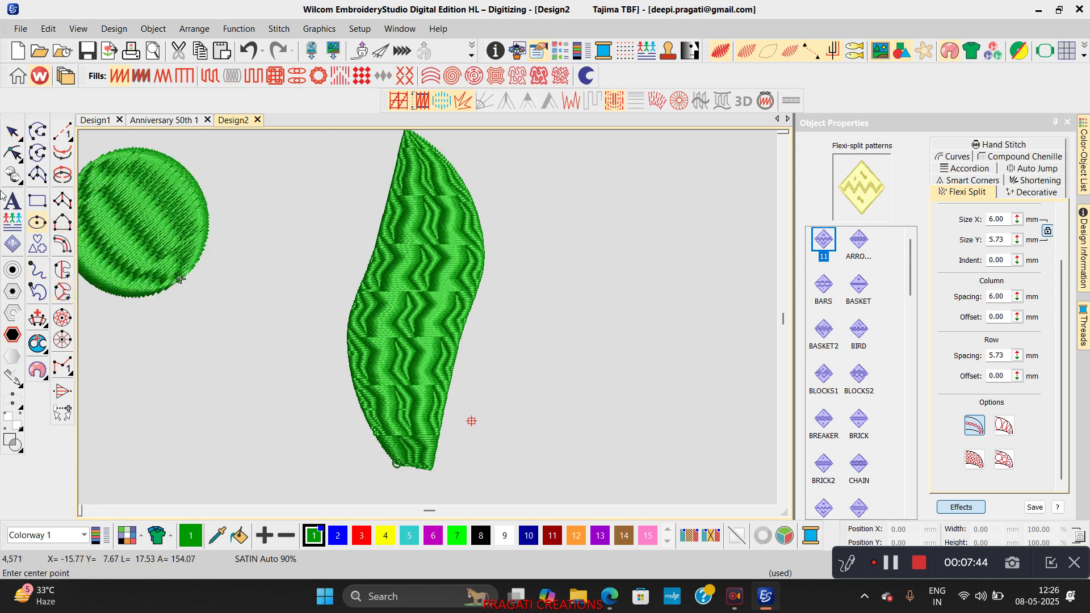
{"action": "left_click", "coordinate": [12, 132]}
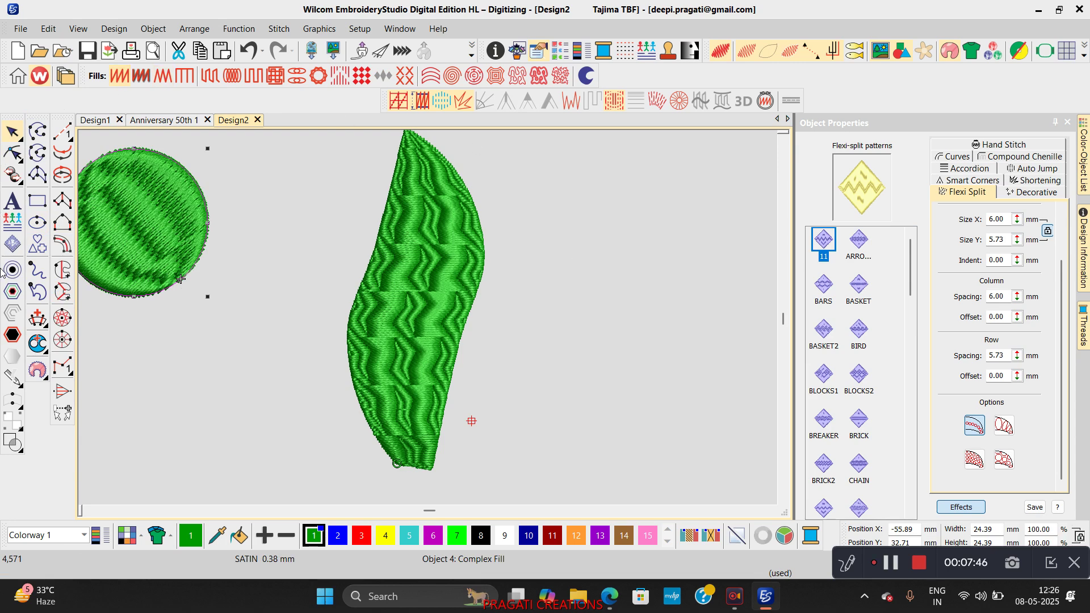
Step: Turn off auto split in the circle's satin fill and move the circle right of the leaf, to about X 32.31 mm and Y 22.49 mm
{"action": "left_click", "coordinate": [119, 230]}
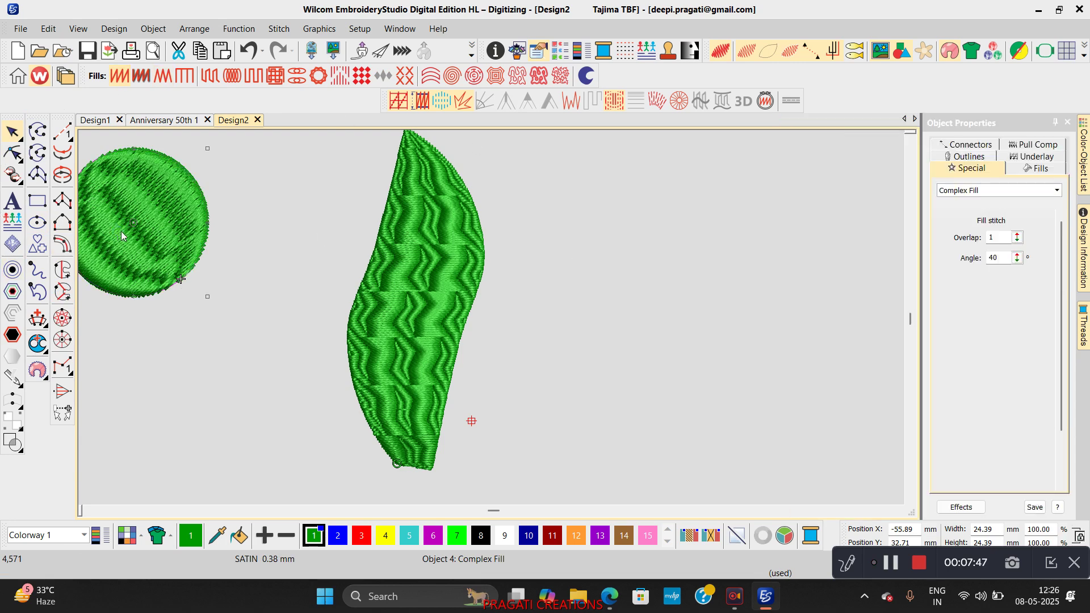
{"action": "left_click", "coordinate": [1016, 170]}
{"action": "left_click", "coordinate": [946, 363]}
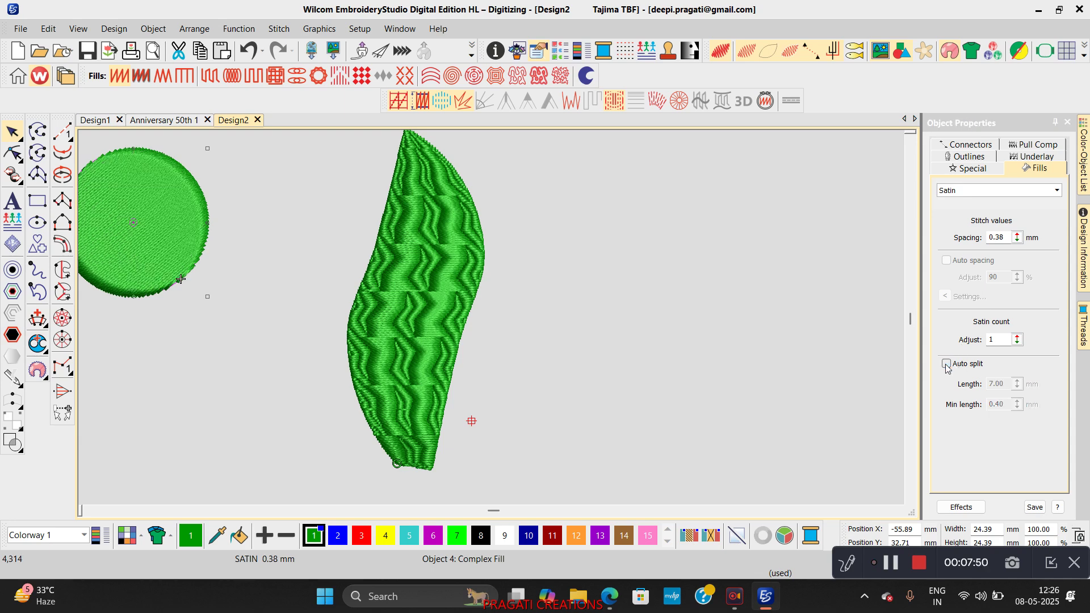
{"action": "left_click_drag", "start_coordinate": [111, 233], "coordinate": [644, 296]}
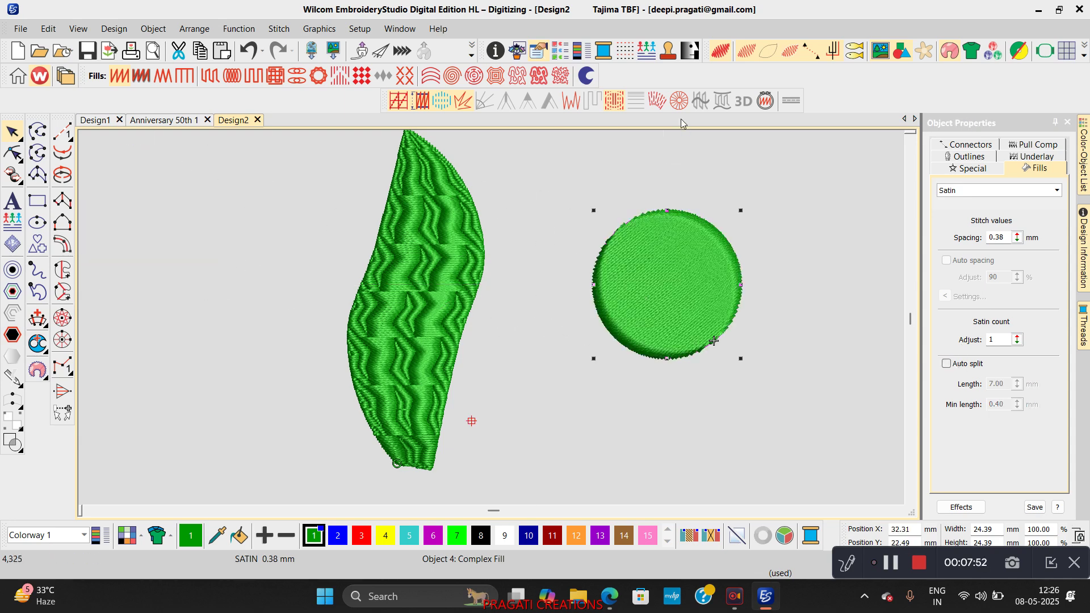
Step: Apply Flexi Split to the circle, try BASKET2, BLOCKS1 and other patterns, and settle on BLOCKS2
{"action": "left_click", "coordinate": [658, 103]}
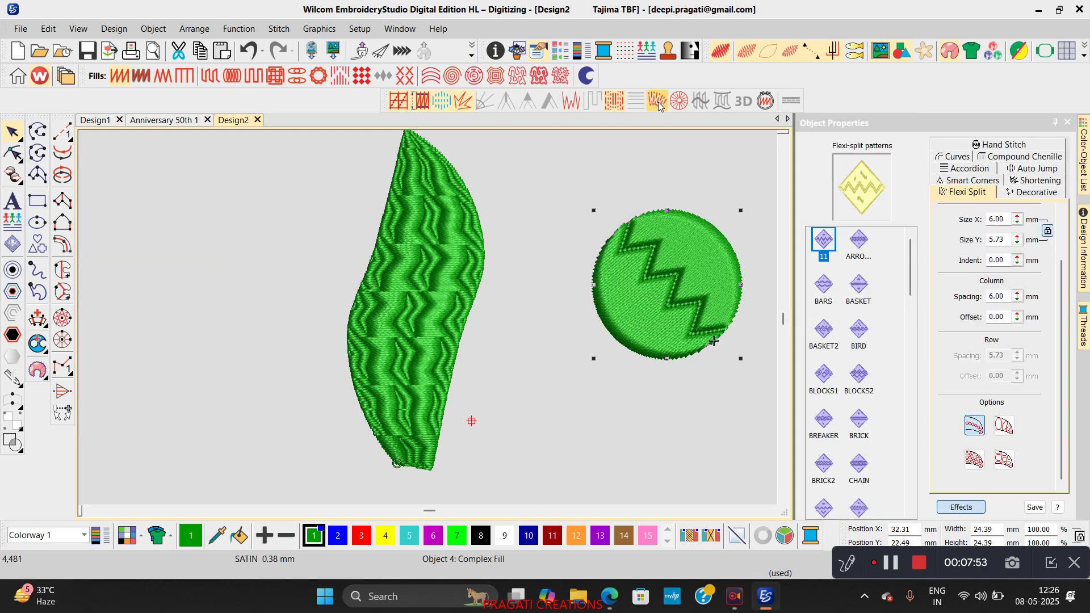
{"action": "left_click", "coordinate": [858, 286]}
{"action": "left_click", "coordinate": [828, 297]}
{"action": "left_click", "coordinate": [823, 331]}
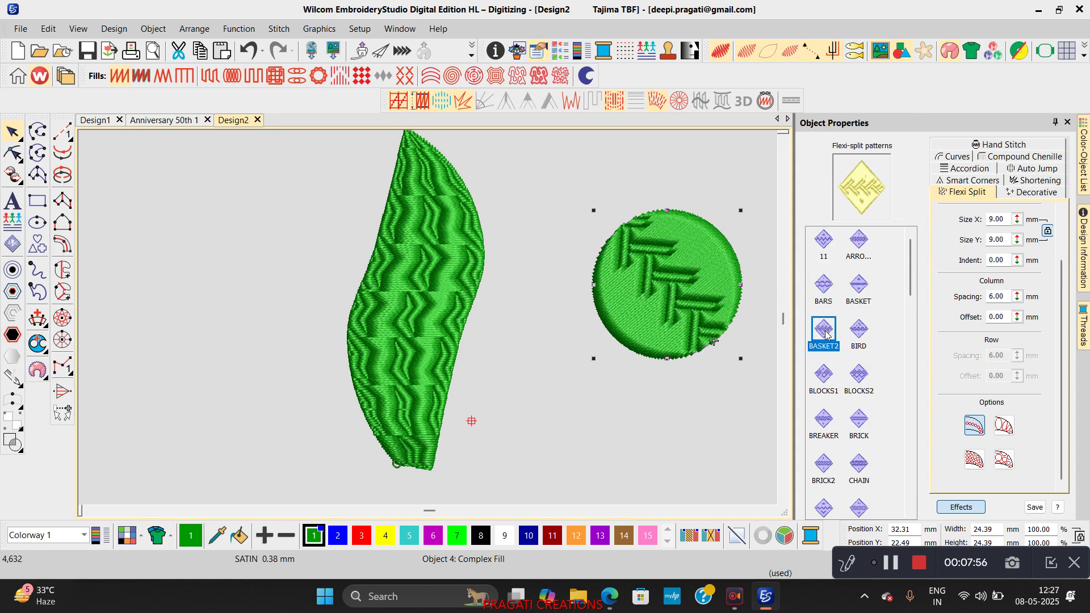
{"action": "left_click", "coordinate": [825, 376]}
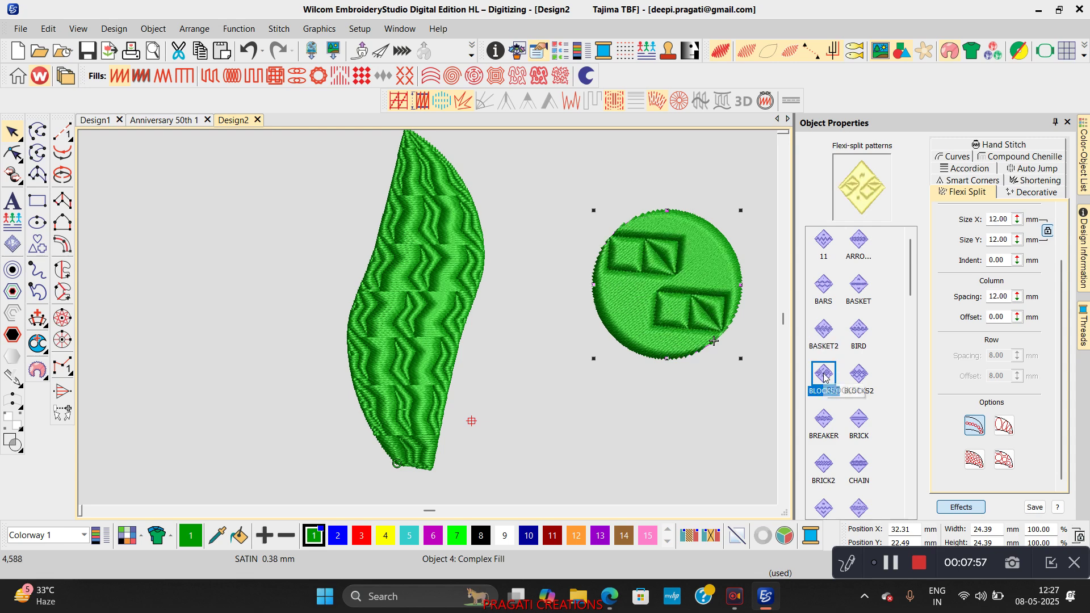
{"action": "left_click", "coordinate": [852, 375]}
Step: Move the circle to about X 24.52 mm and Y 16.50 mm and reshape its stitch angle to 0°
{"action": "left_click", "coordinate": [650, 330]}
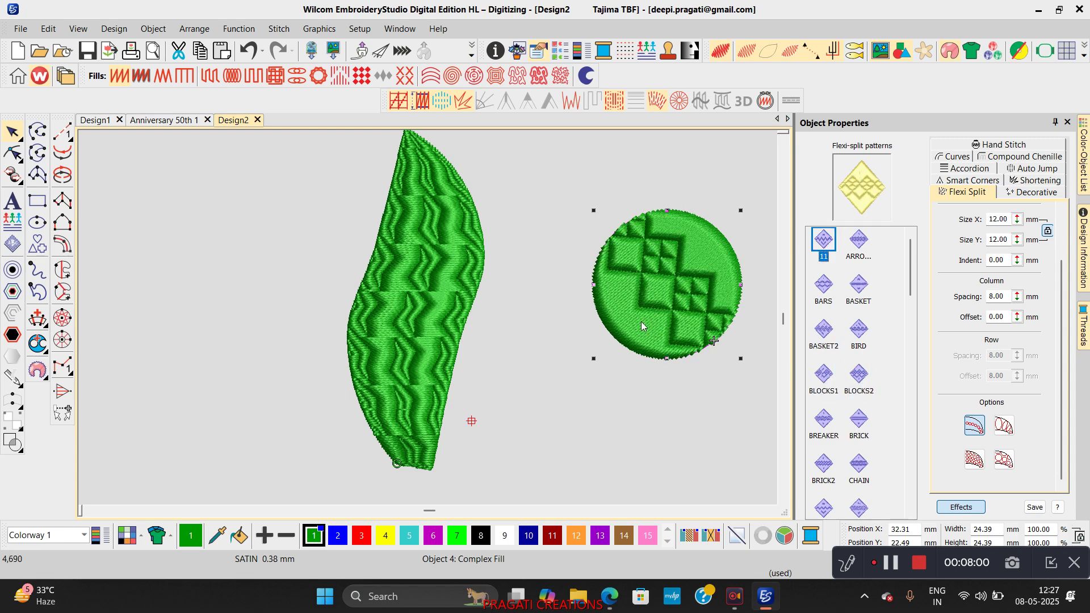
{"action": "left_click_drag", "start_coordinate": [647, 325], "coordinate": [600, 361]}
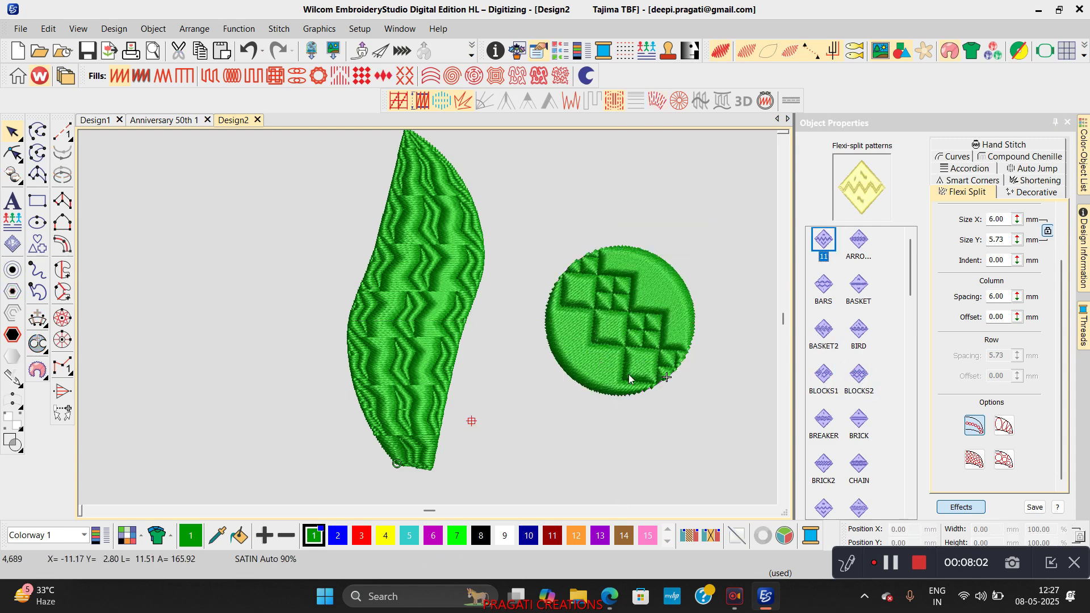
{"action": "key", "text": "h"}
{"action": "left_click_drag", "start_coordinate": [546, 395], "coordinate": [523, 296]}
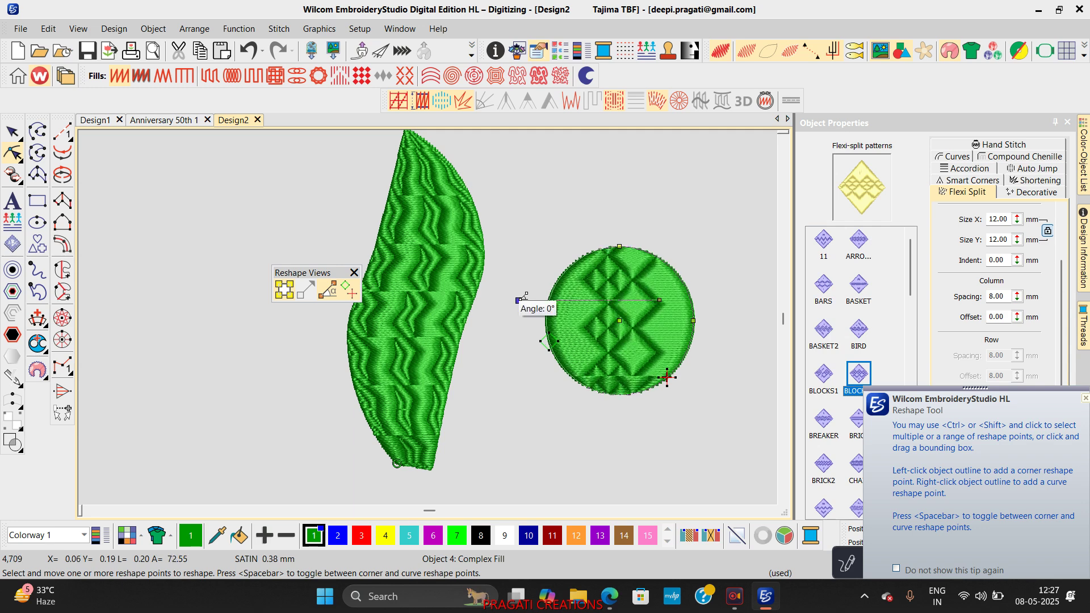
{"action": "key", "text": "Escape"}
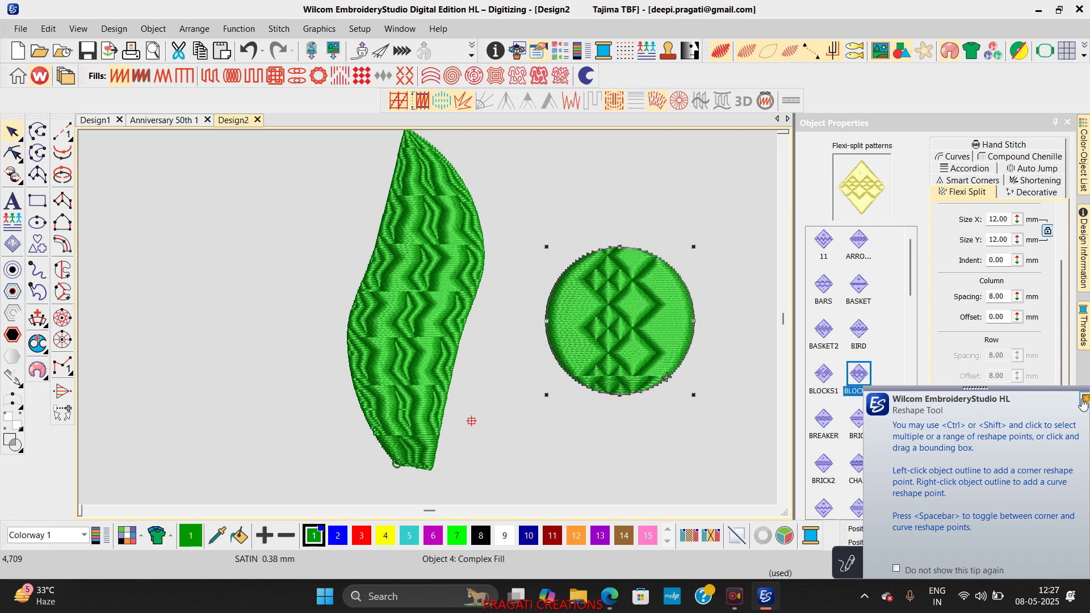
{"action": "left_click", "coordinate": [1082, 402]}
Step: Compare the fitted single-row and multi-row layouts for the circle's BLOCKS2 pattern and settle on multiple rows without fitting
{"action": "left_click", "coordinate": [1004, 428]}
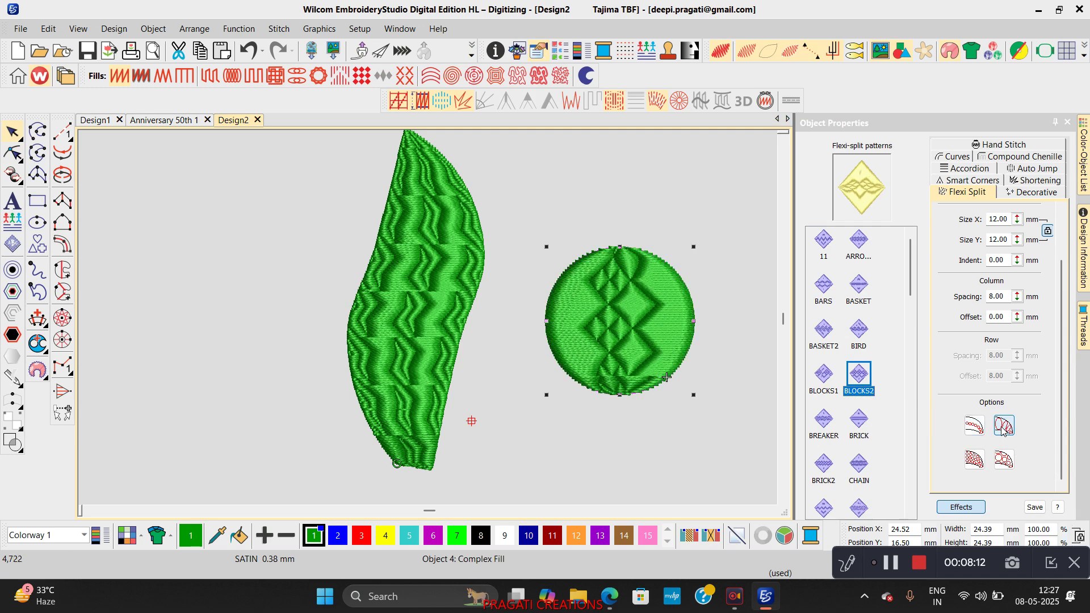
{"action": "left_click", "coordinate": [974, 459]}
{"action": "left_click", "coordinate": [1002, 459]}
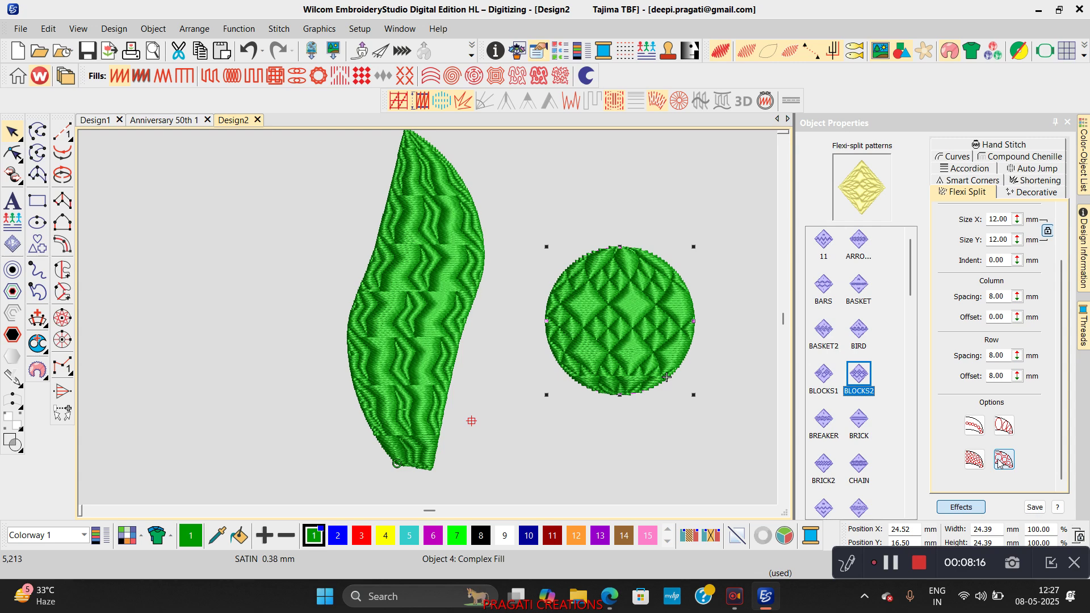
{"action": "left_click", "coordinate": [976, 459]}
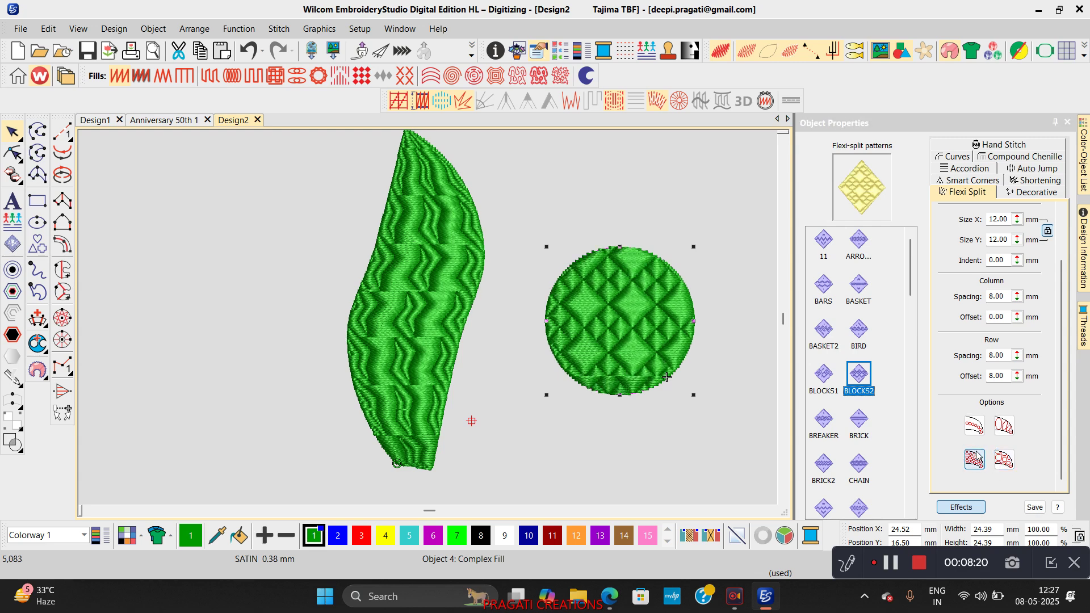
Step: Switch the circle's BLOCKS2 pattern to the fitted multi-row layout and apply a radial fill with a 2.5 mm hole
{"action": "left_click", "coordinate": [1004, 460]}
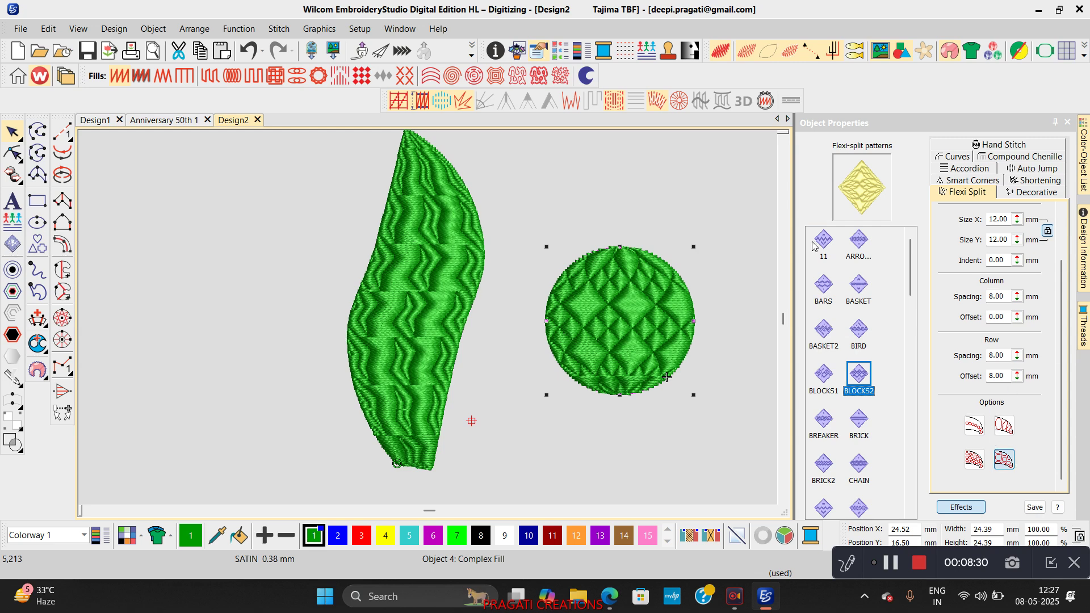
{"action": "left_click", "coordinate": [675, 105]}
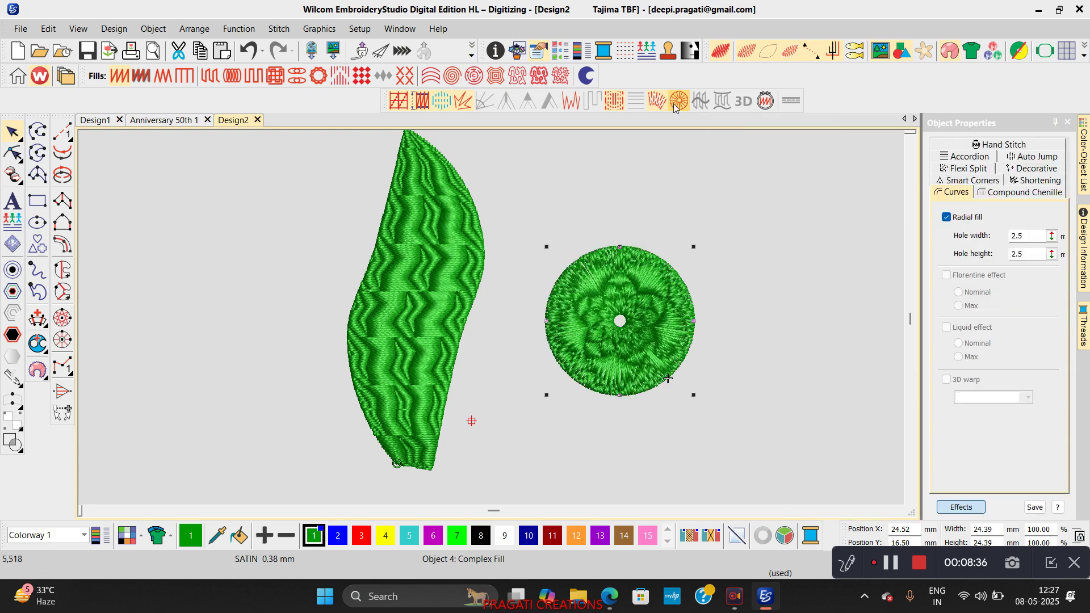
Step: Try radial fill on the leaf's satin, switch the leaf to Tatami after trying Zigzag, and reapply the radial fill
{"action": "left_click", "coordinate": [408, 242]}
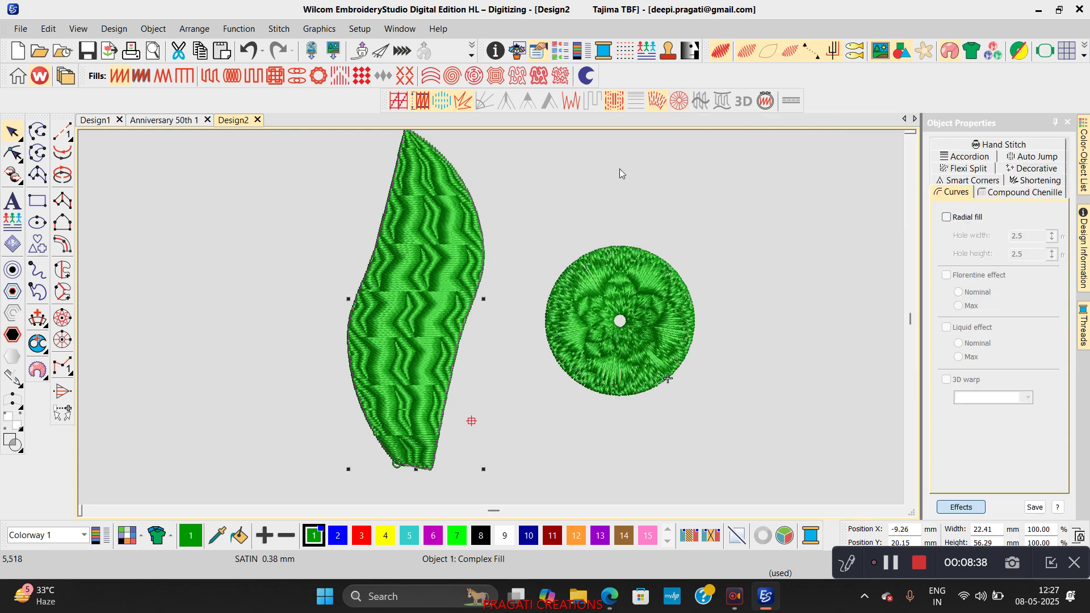
{"action": "left_click", "coordinate": [679, 103]}
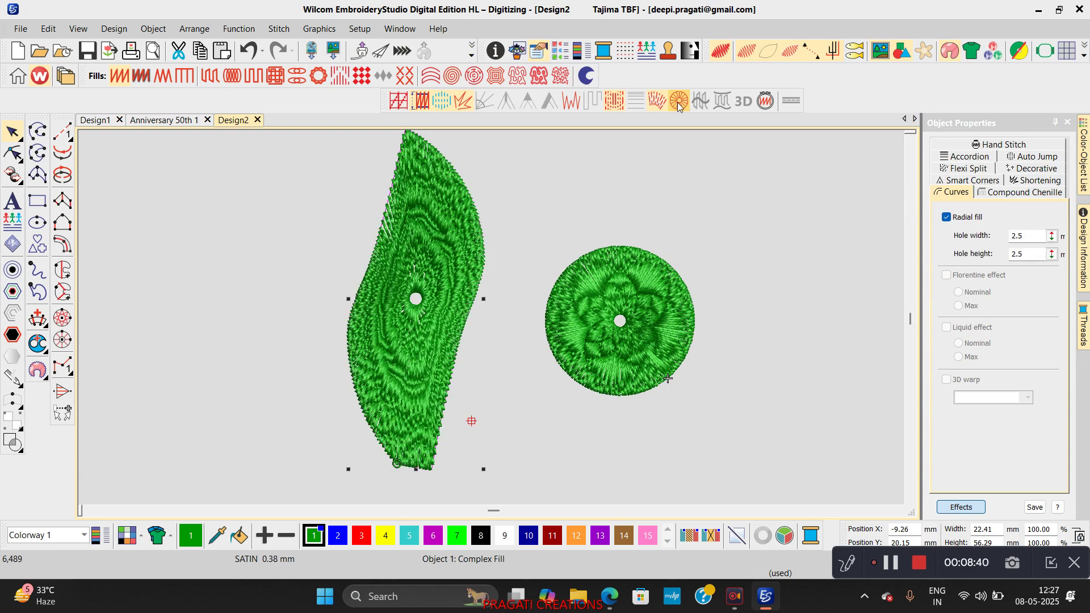
{"action": "left_click", "coordinate": [126, 77]}
{"action": "left_click", "coordinate": [142, 77]}
{"action": "left_click", "coordinate": [165, 79]}
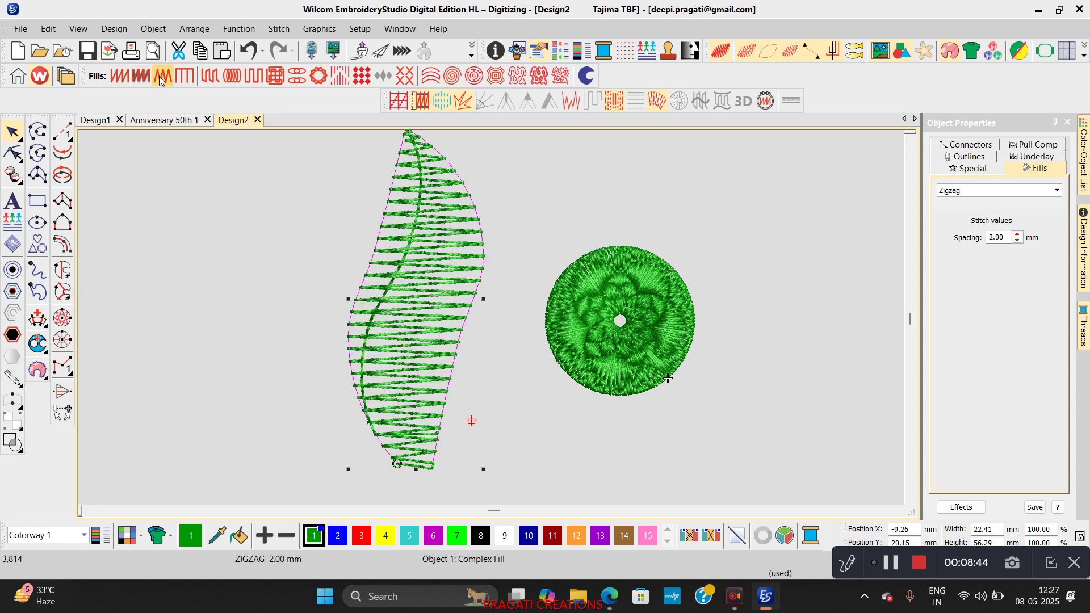
{"action": "left_click", "coordinate": [208, 79]}
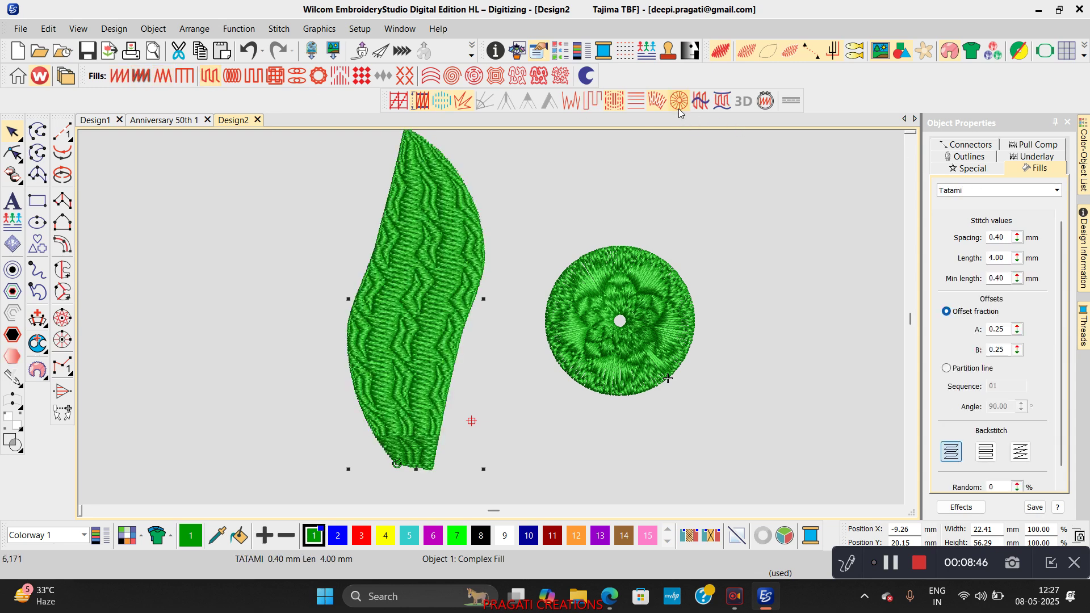
{"action": "left_click", "coordinate": [659, 102]}
{"action": "left_click", "coordinate": [681, 104]}
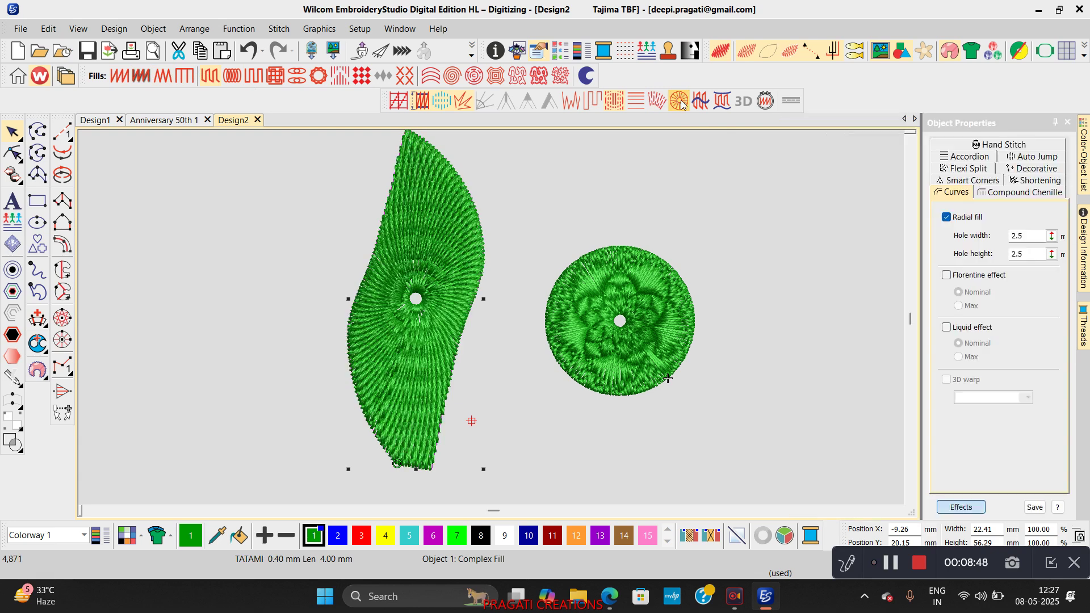
Step: Set the leaf's radial fill hole to 7 mm wide and 7 mm high, after trying a width of 26 mm
{"action": "double_click", "coordinate": [1046, 236]}
{"action": "type", "text": "26"}
{"action": "key", "text": "Return"}
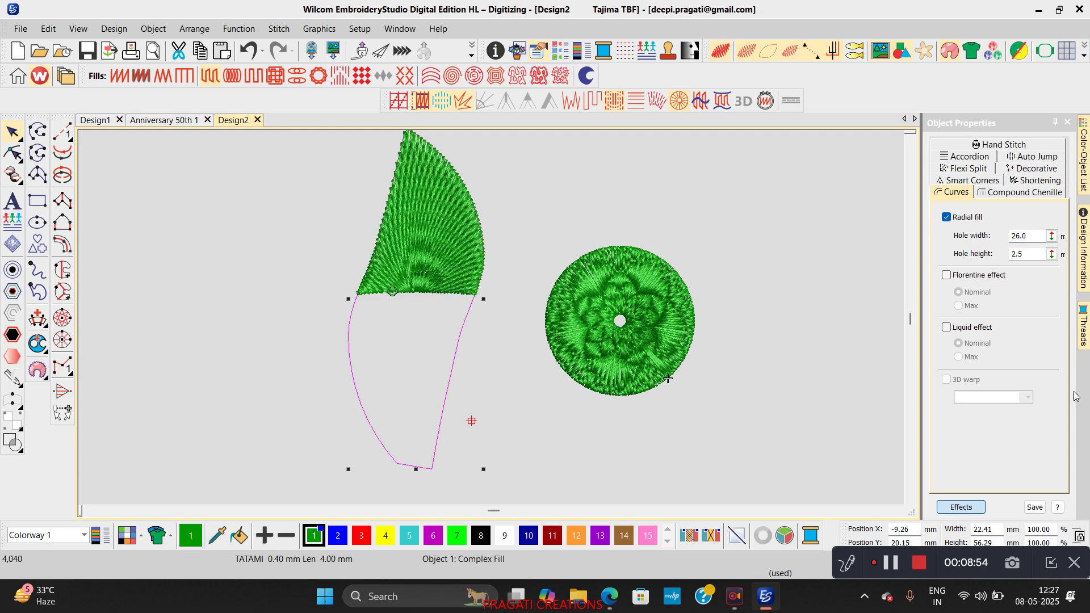
{"action": "double_click", "coordinate": [1020, 236]}
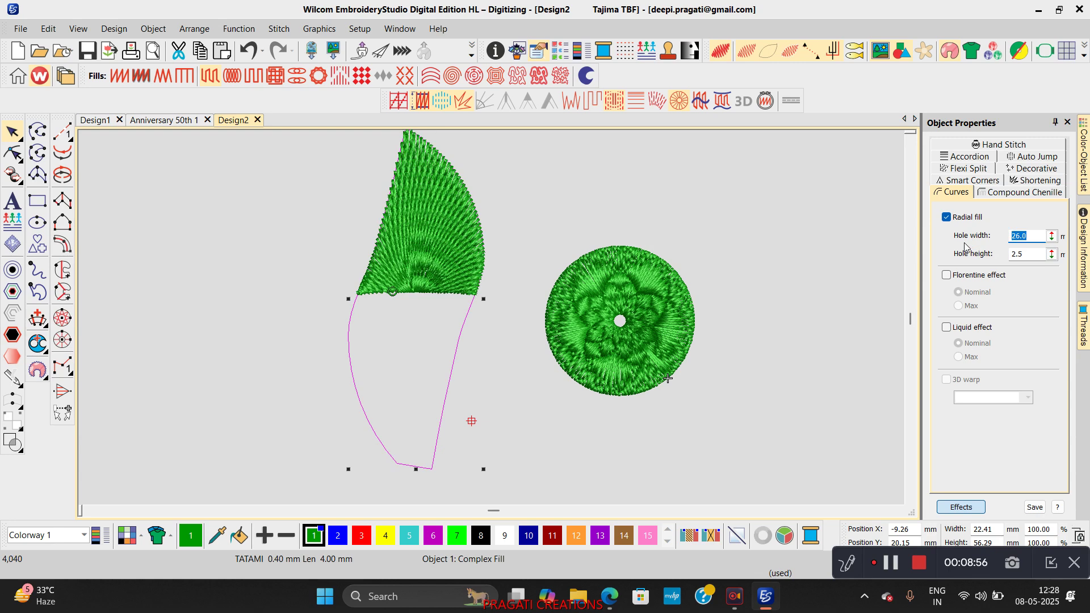
{"action": "type", "text": "7"}
{"action": "key", "text": "Return"}
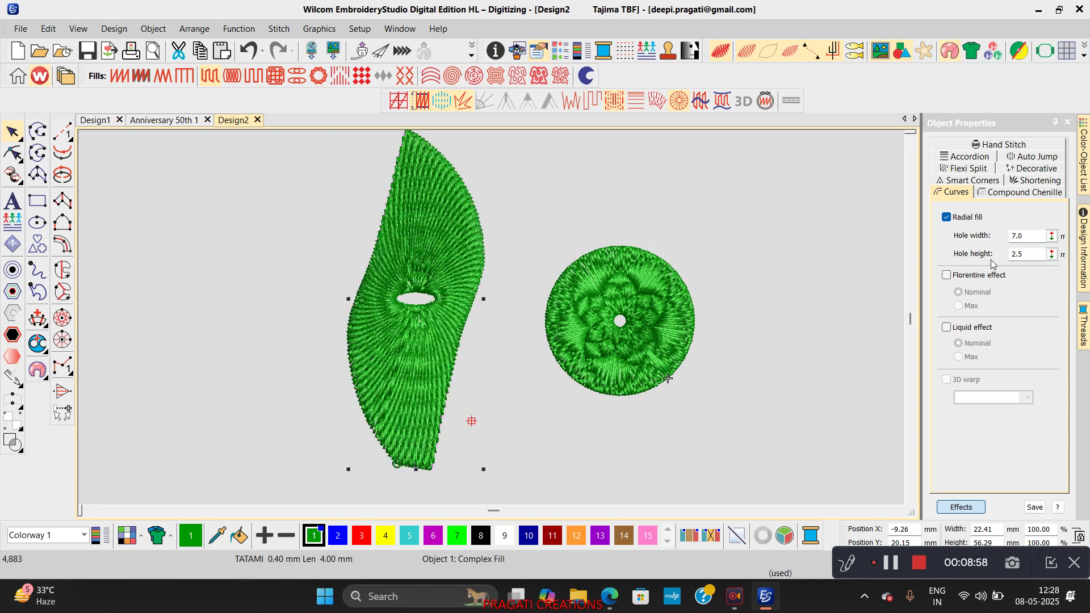
{"action": "double_click", "coordinate": [1029, 253]}
{"action": "type", "text": "7"}
{"action": "key", "text": "Return"}
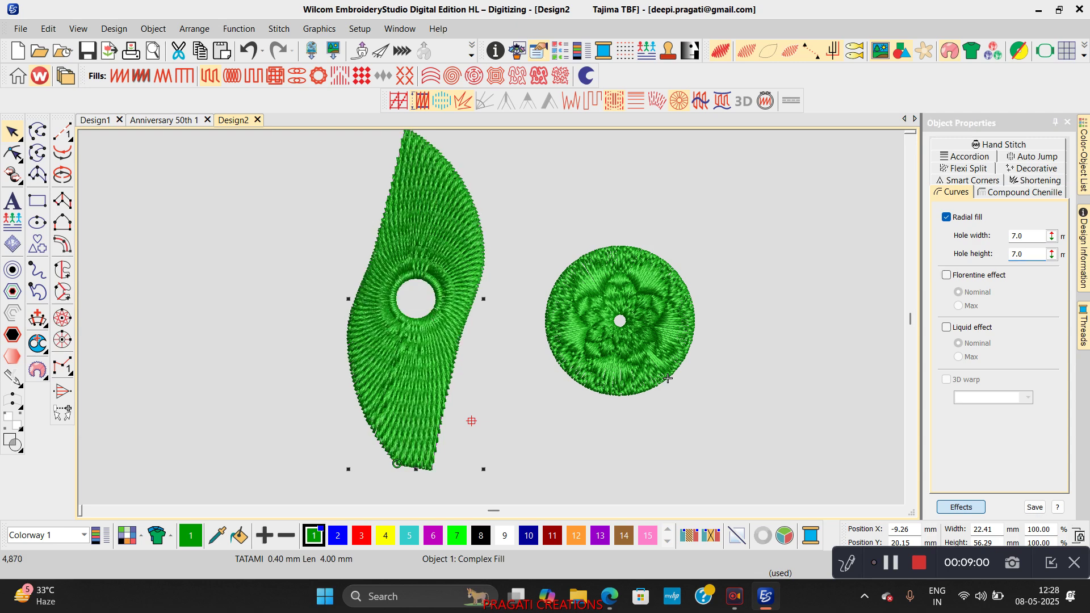
Step: Reshape the leaf to move its radial fill centre down into the lower part of the leaf
{"action": "key", "text": "h"}
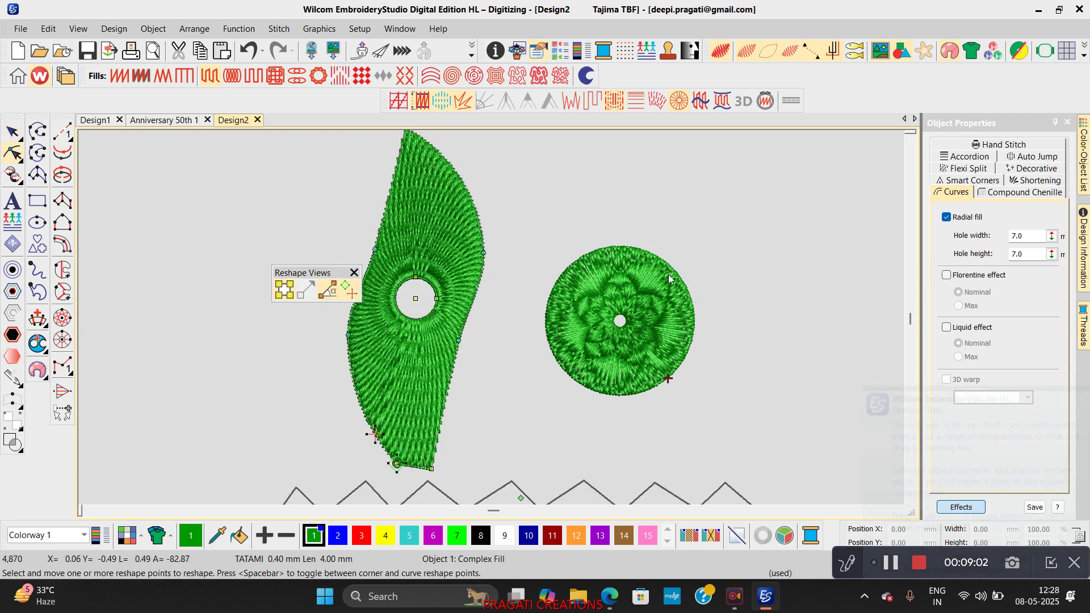
{"action": "left_click_drag", "start_coordinate": [416, 299], "coordinate": [401, 381]}
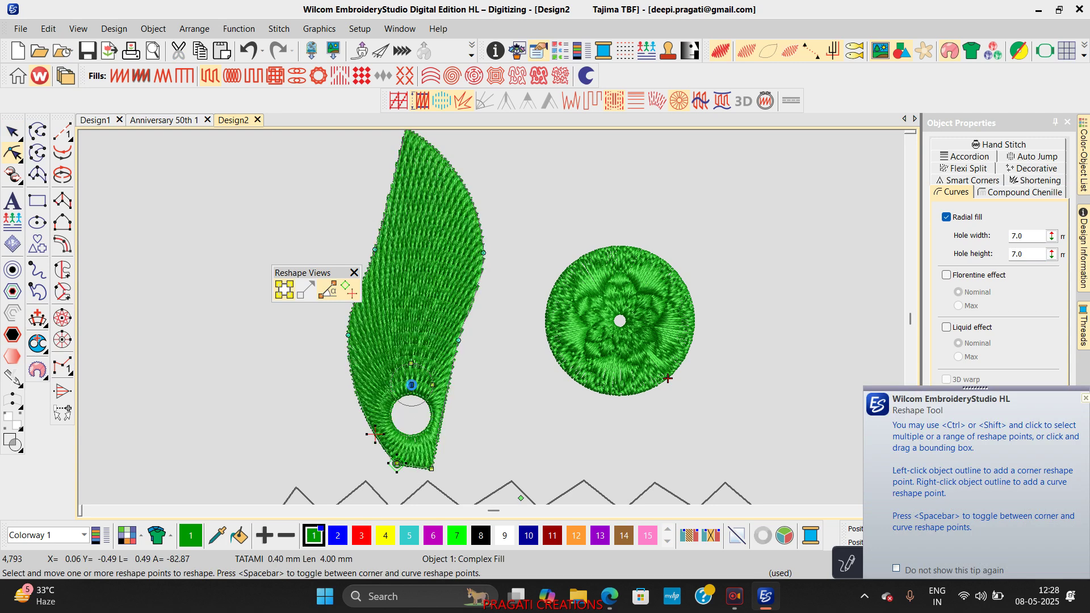
{"action": "left_click", "coordinate": [426, 380]}
{"action": "key", "text": "shift+z"}
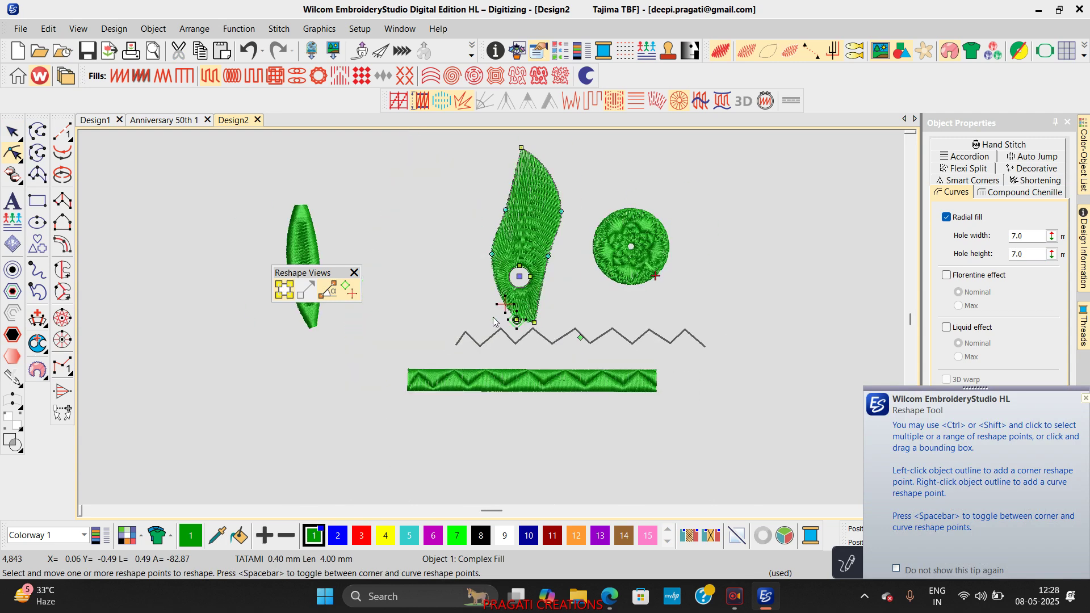
{"action": "key", "text": "Escape"}
{"action": "key", "text": "z"}
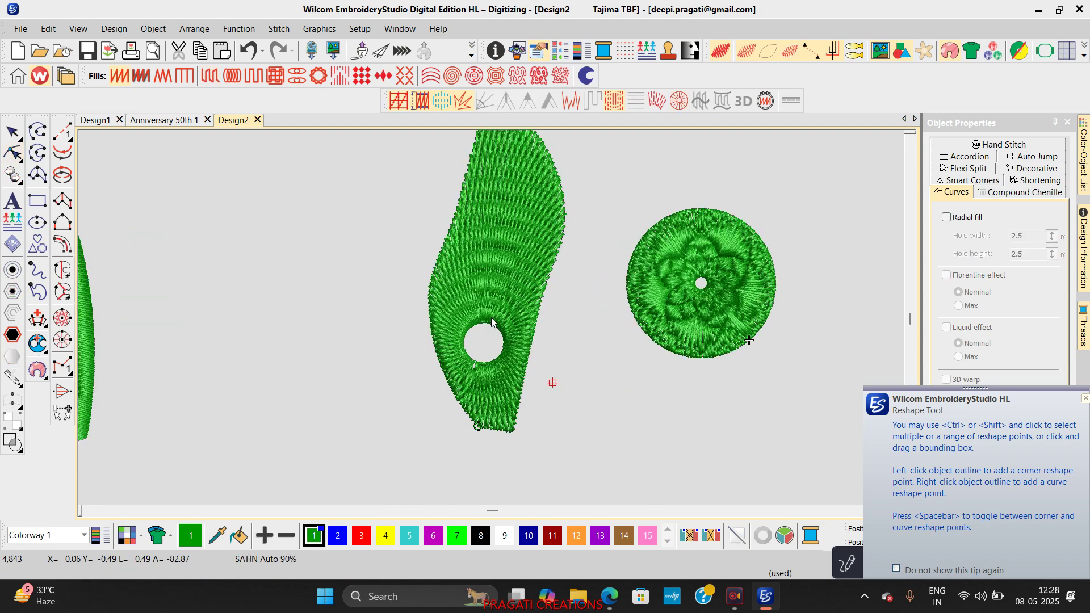
Step: Set the leaf's tatami spacing to 3 mm and choose the zigzag-shaped backstitch type
{"action": "left_click", "coordinate": [489, 315]}
{"action": "left_click", "coordinate": [966, 196]}
{"action": "left_click", "coordinate": [1022, 170]}
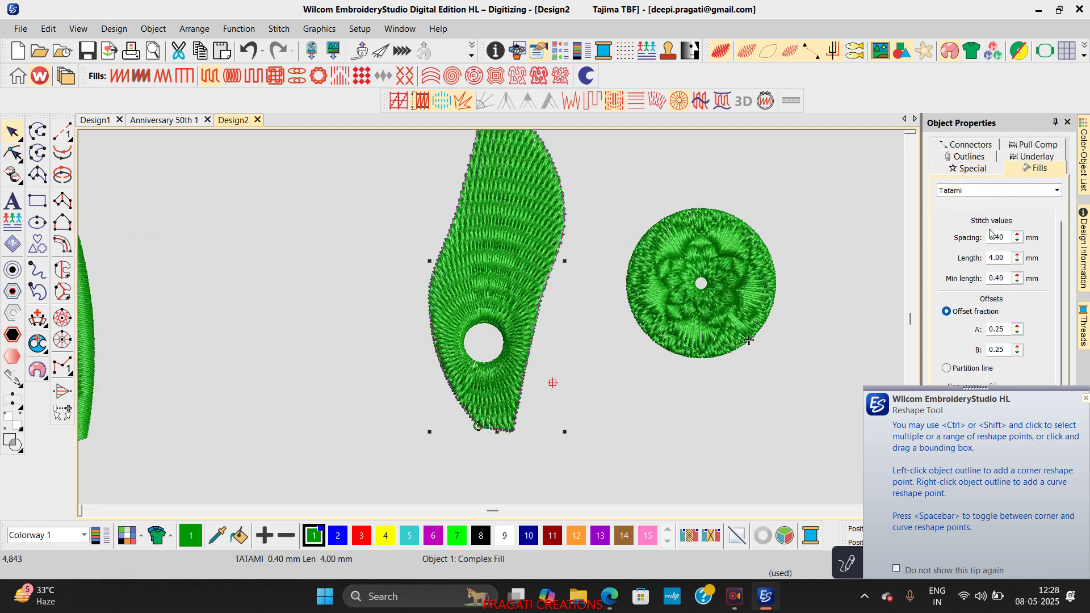
{"action": "double_click", "coordinate": [998, 237]}
{"action": "type", "text": "3"}
{"action": "key", "text": "Return"}
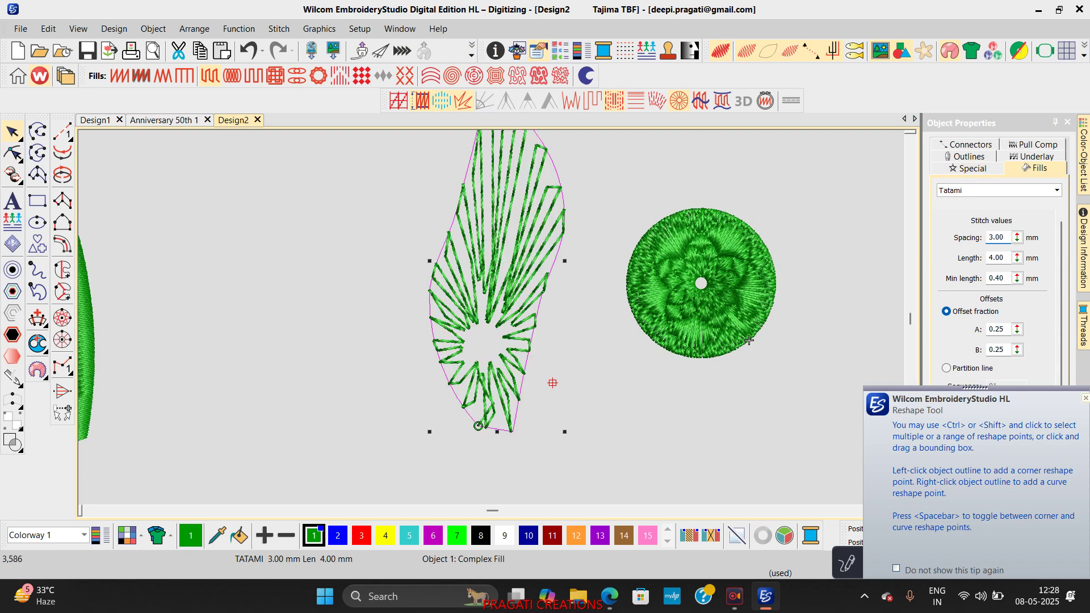
{"action": "scroll", "coordinate": [480, 322], "scroll_direction": "down", "scroll_amount": 1}
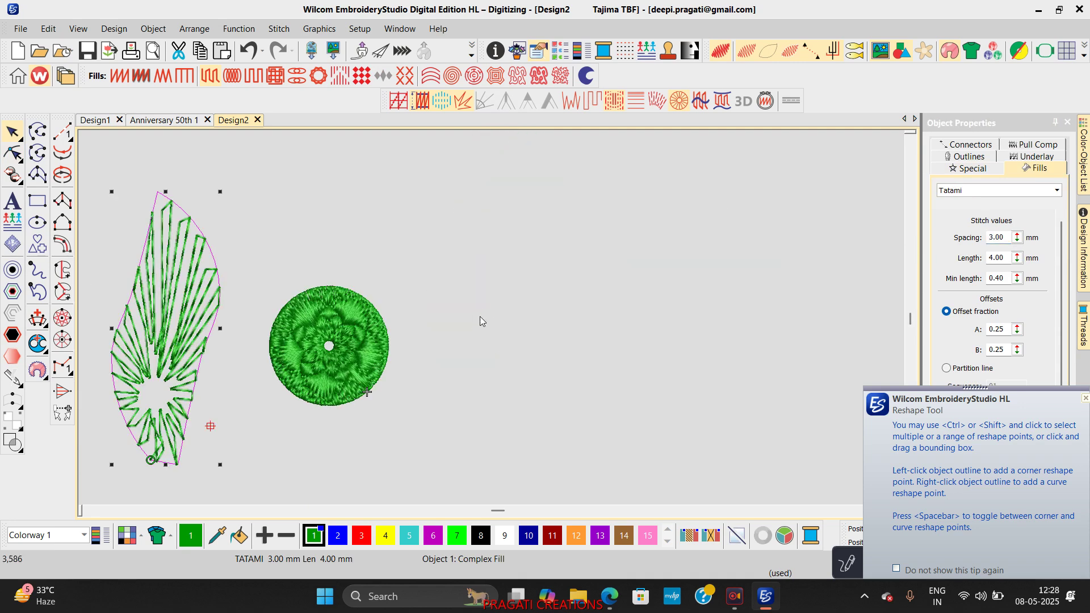
{"action": "left_click", "coordinate": [1085, 398]}
{"action": "left_click", "coordinate": [1022, 451]}
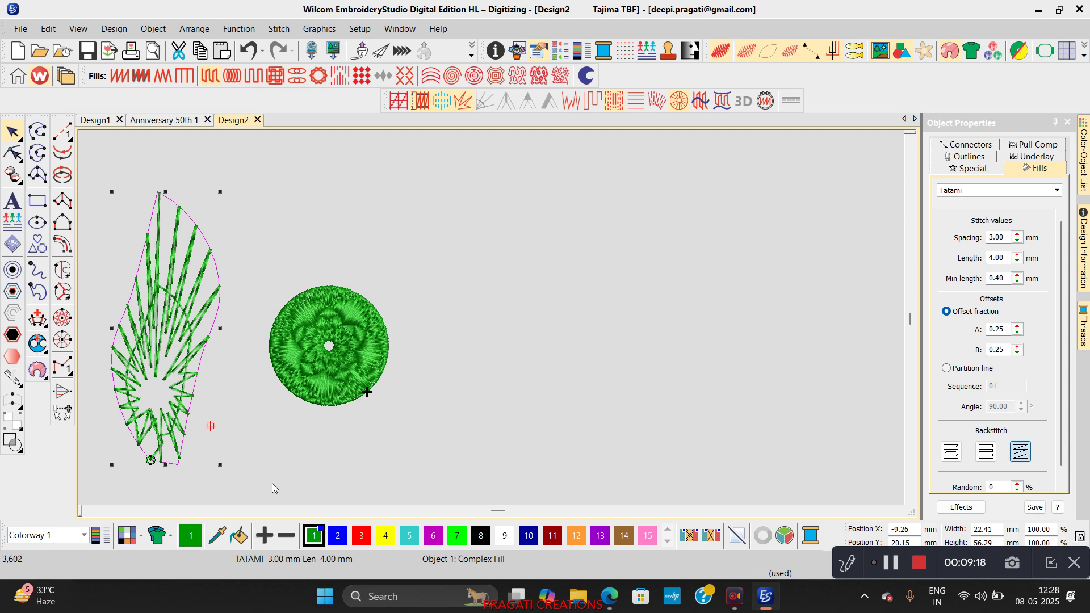
Step: Set the leaf's tatami spacing to 1 mm and move it right of the circle, to about X 83.51 mm and Y 30.46 mm
{"action": "left_click_drag", "start_coordinate": [171, 419], "coordinate": [184, 401]}
{"action": "double_click", "coordinate": [1003, 238]}
{"action": "type", "text": "1"}
{"action": "key", "text": "Return"}
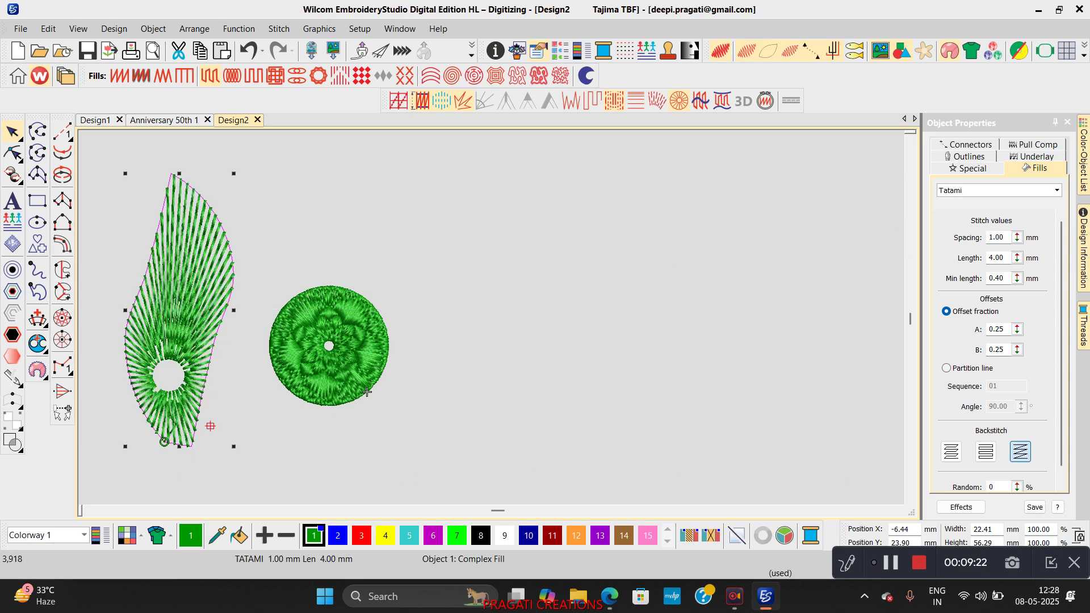
{"action": "left_click_drag", "start_coordinate": [181, 309], "coordinate": [627, 281]}
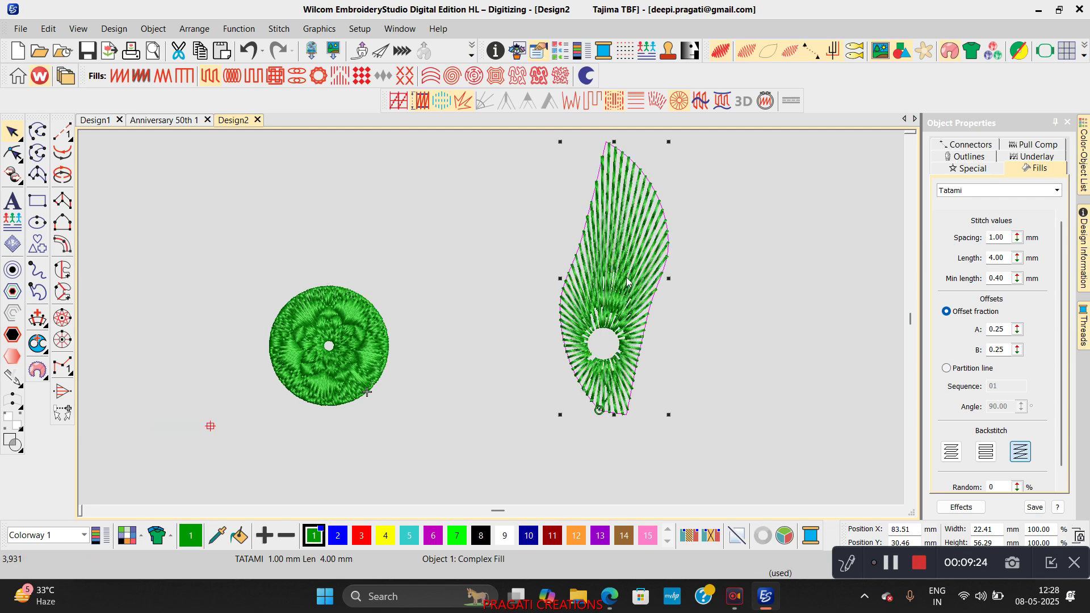
Step: Reset the leaf's radial fill to a centred 2.5 mm hole, then compare it with and without stitch shortening and leave shortening off
{"action": "left_click", "coordinate": [675, 104]}
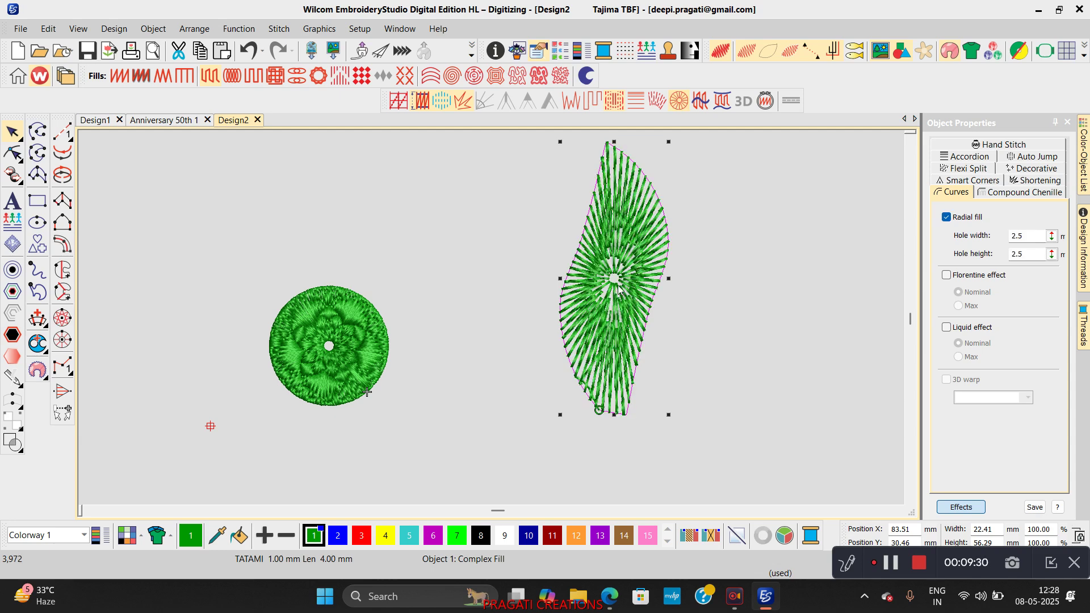
{"action": "key", "text": "z"}
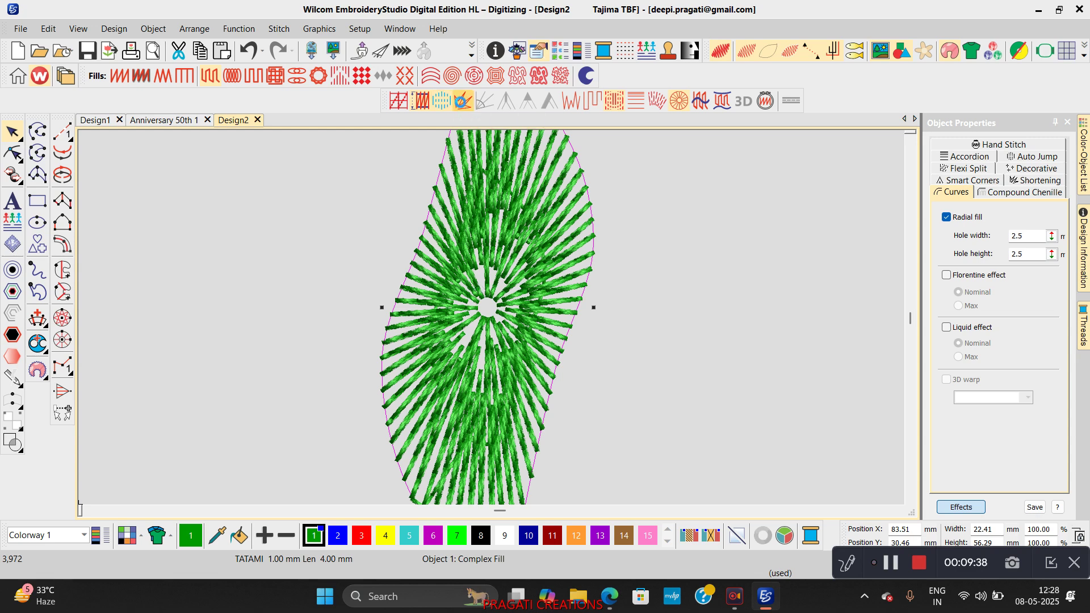
{"action": "left_click", "coordinate": [463, 103]}
{"action": "key", "text": "shift+z"}
{"action": "scroll", "coordinate": [492, 317], "scroll_direction": "up", "scroll_amount": 2}
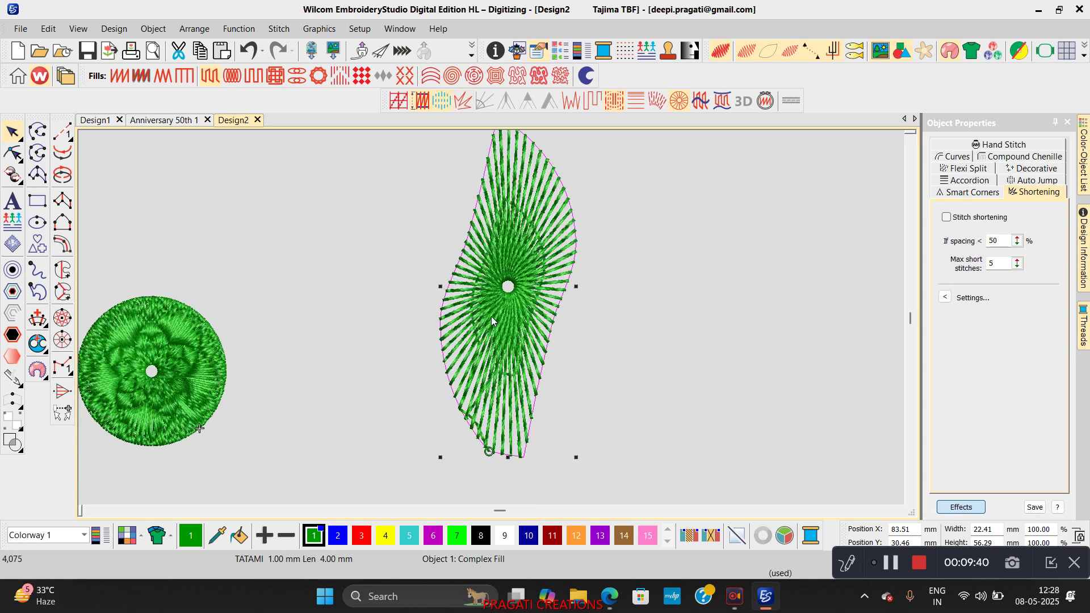
{"action": "left_click", "coordinate": [469, 102]}
{"action": "left_click", "coordinate": [469, 102]}
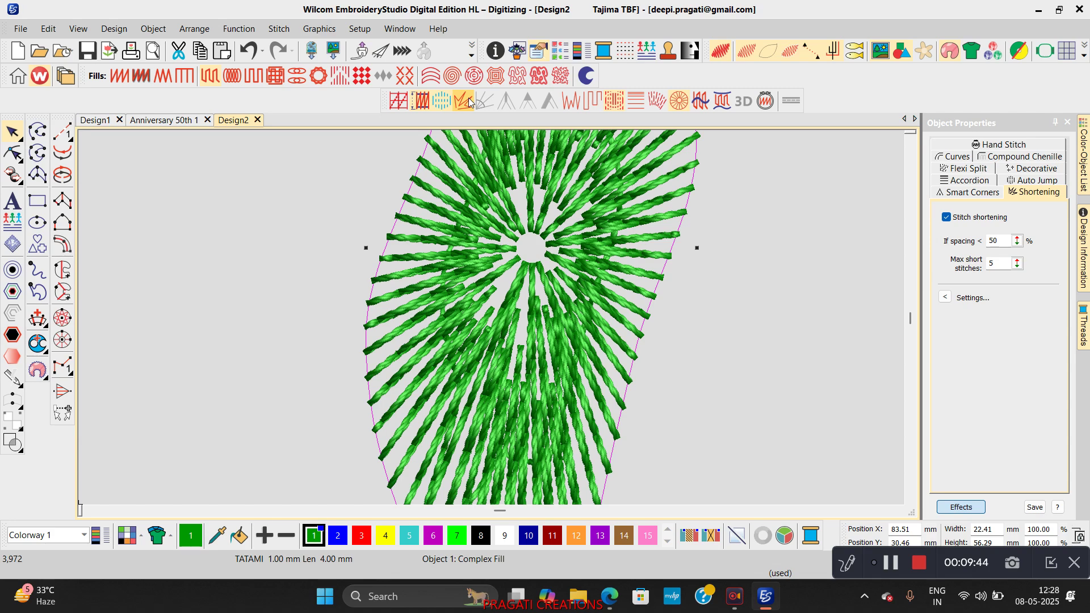
{"action": "scroll", "coordinate": [491, 318], "scroll_direction": "down", "scroll_amount": 2}
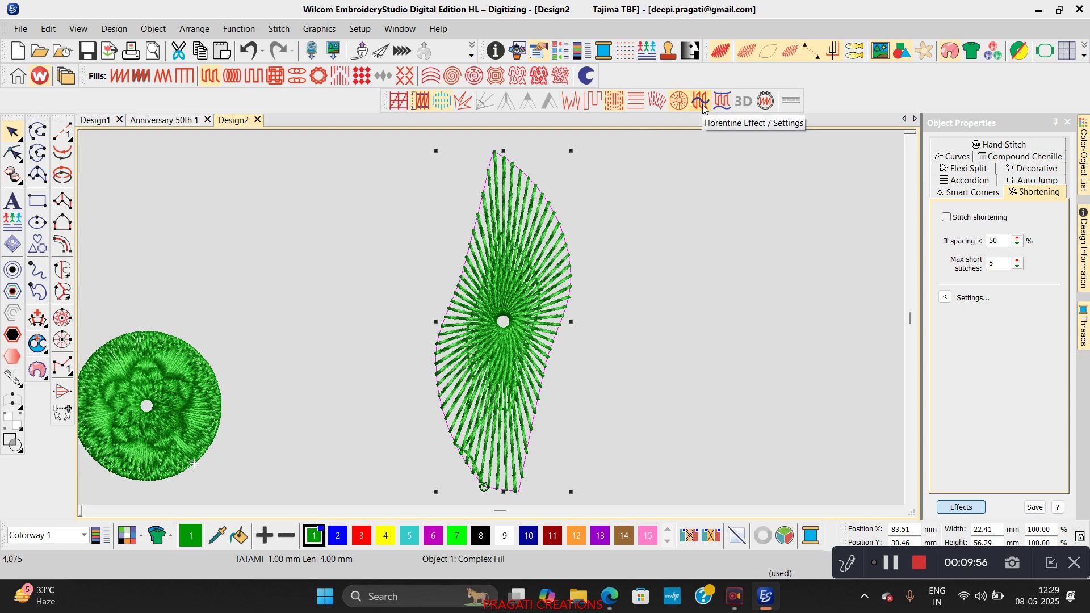
Step: Delete all objects and draw a preset oval border shape with pointed ends, about 25 mm wide and 36 mm high
{"action": "key", "text": "ctrl+a"}
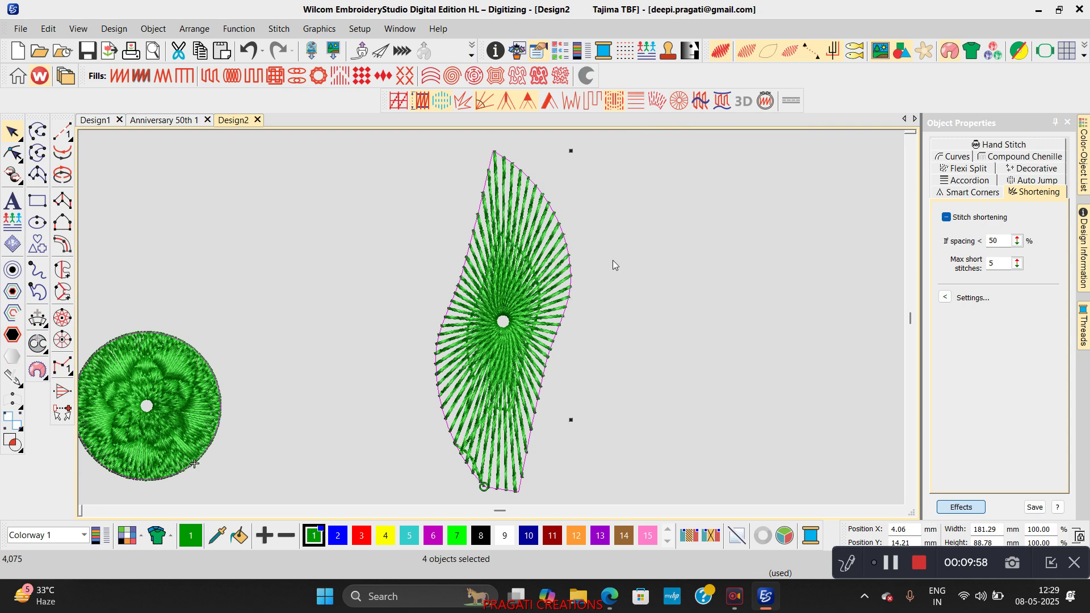
{"action": "key", "text": "Delete"}
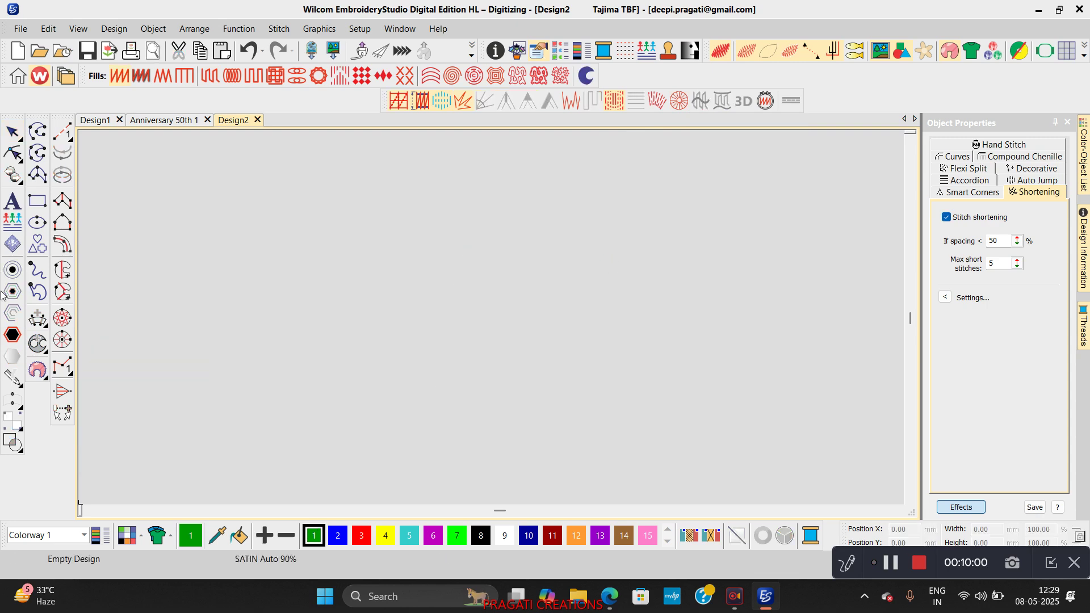
{"action": "left_click", "coordinate": [37, 244]}
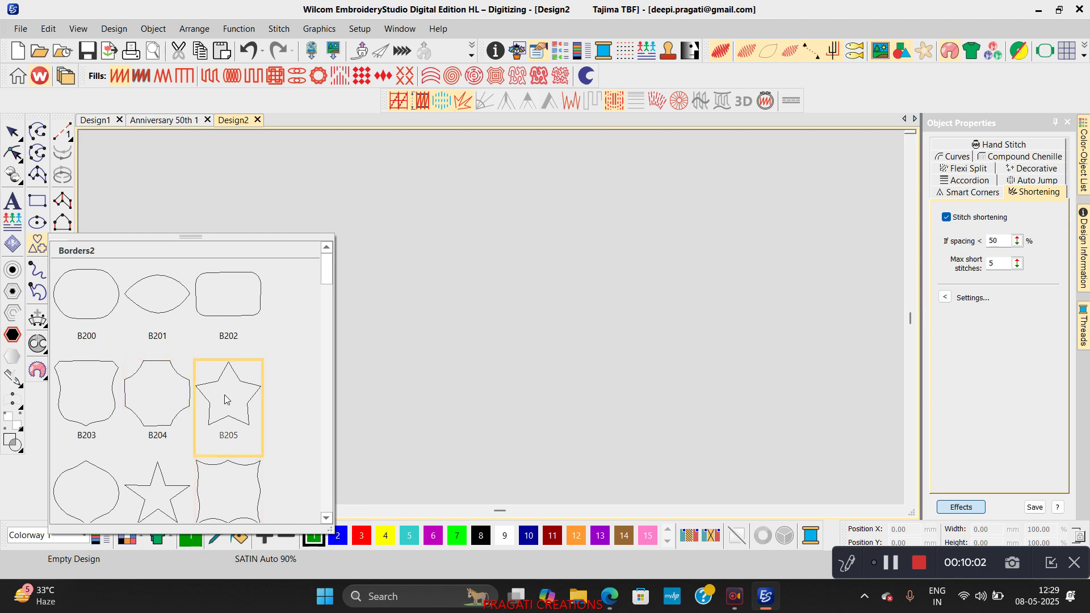
{"action": "left_click", "coordinate": [75, 477]}
{"action": "left_click_drag", "start_coordinate": [384, 203], "coordinate": [536, 419]}
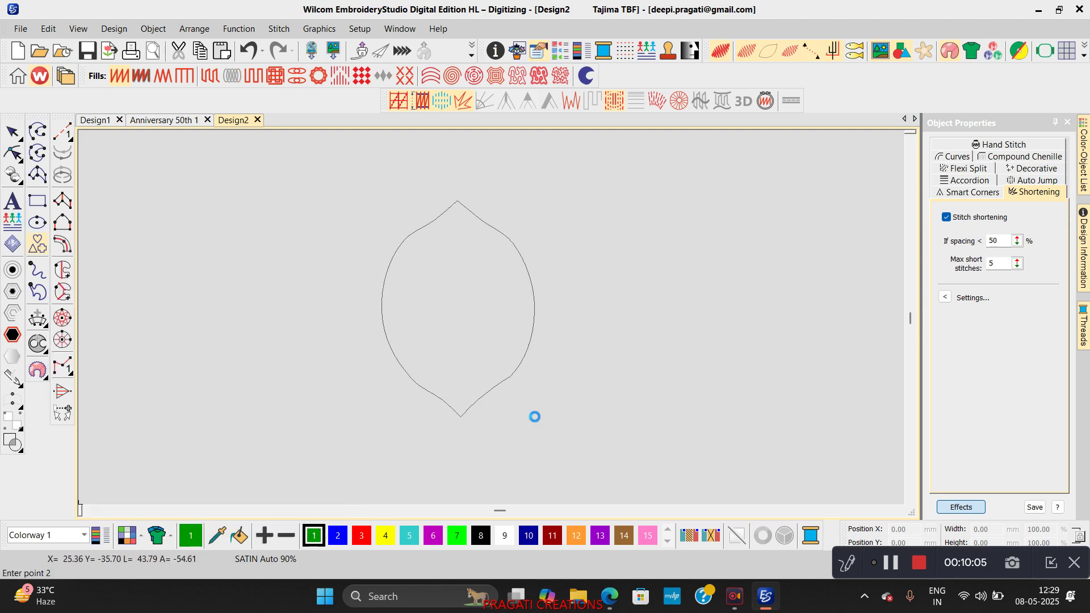
Step: Fill the pointed oval with Tatami and set the stitch spacing to 1 mm
{"action": "left_click", "coordinate": [13, 132]}
{"action": "left_click", "coordinate": [211, 80]}
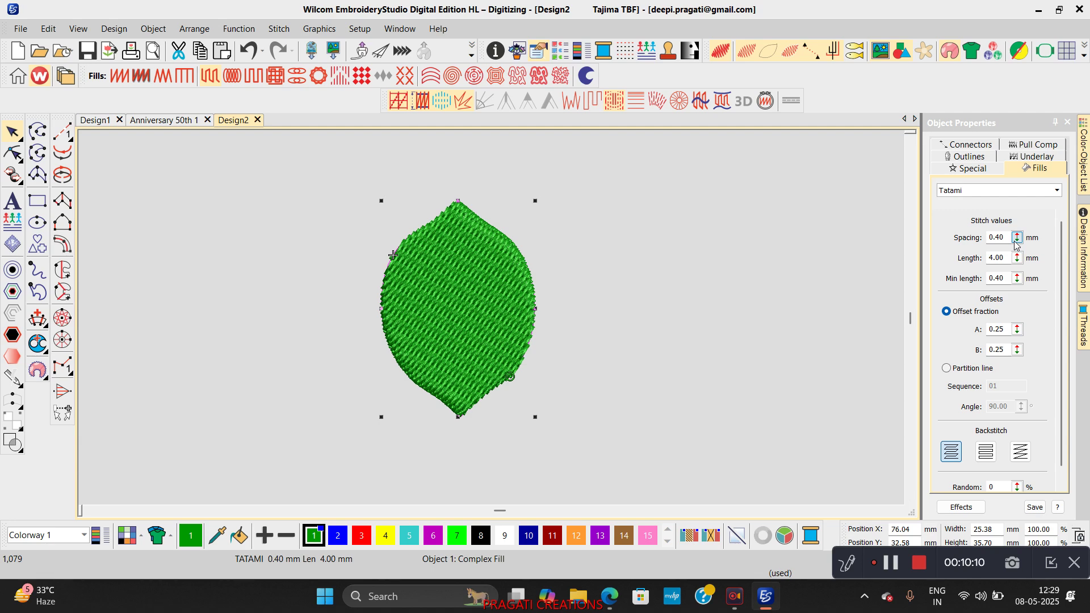
{"action": "left_click_drag", "start_coordinate": [1009, 237], "coordinate": [937, 245]}
{"action": "type", "text": "1"}
{"action": "key", "text": "Return"}
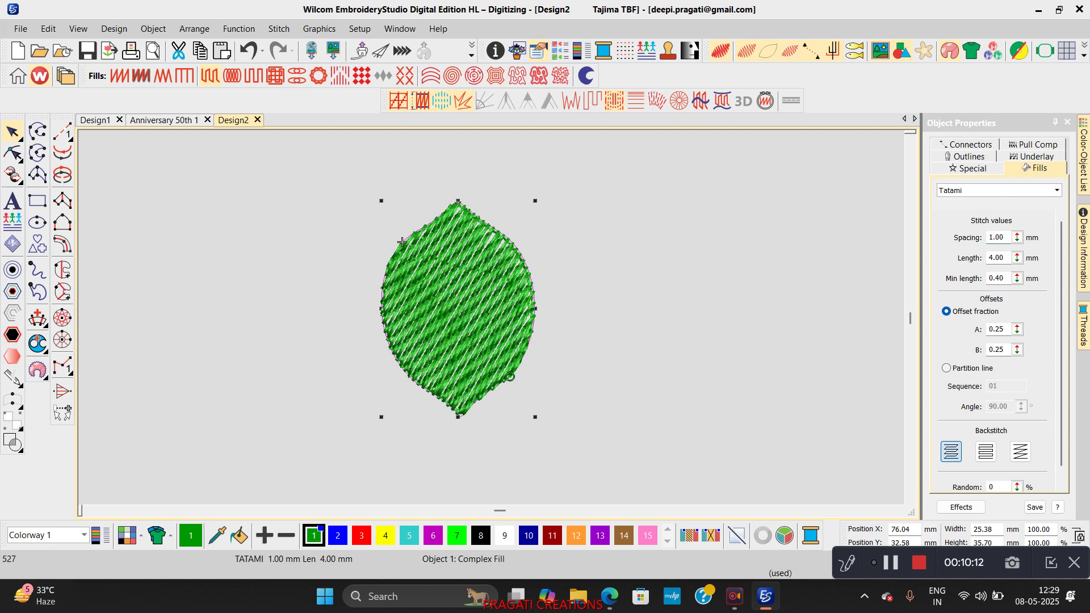
Step: Apply the Trapunto effect to the pointed oval and reshape its stitch angle to nearly horizontal
{"action": "left_click", "coordinate": [592, 103]}
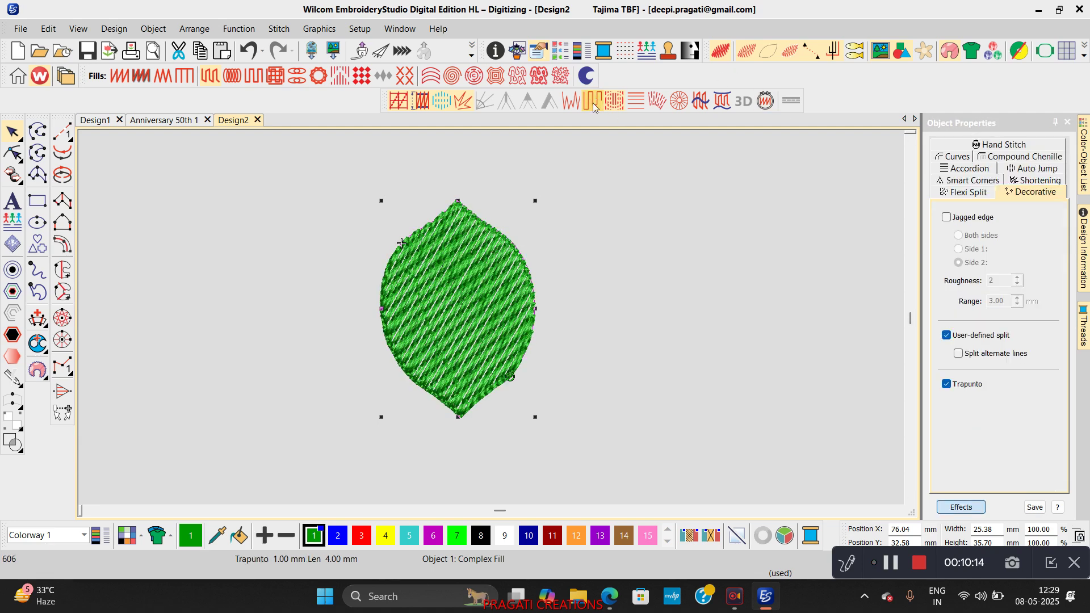
{"action": "key", "text": "h"}
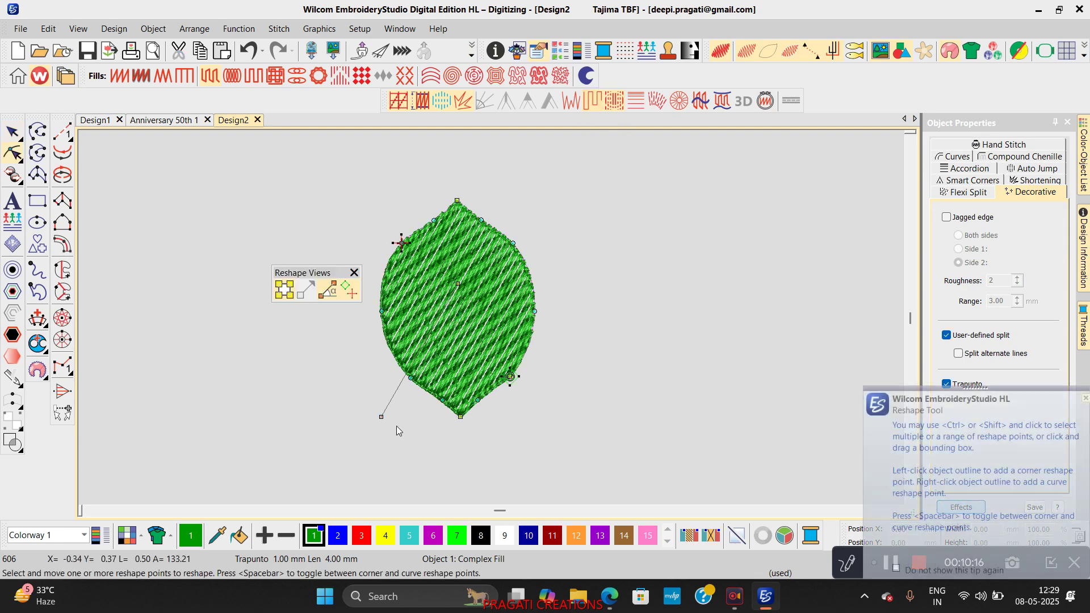
{"action": "left_click", "coordinate": [321, 291]}
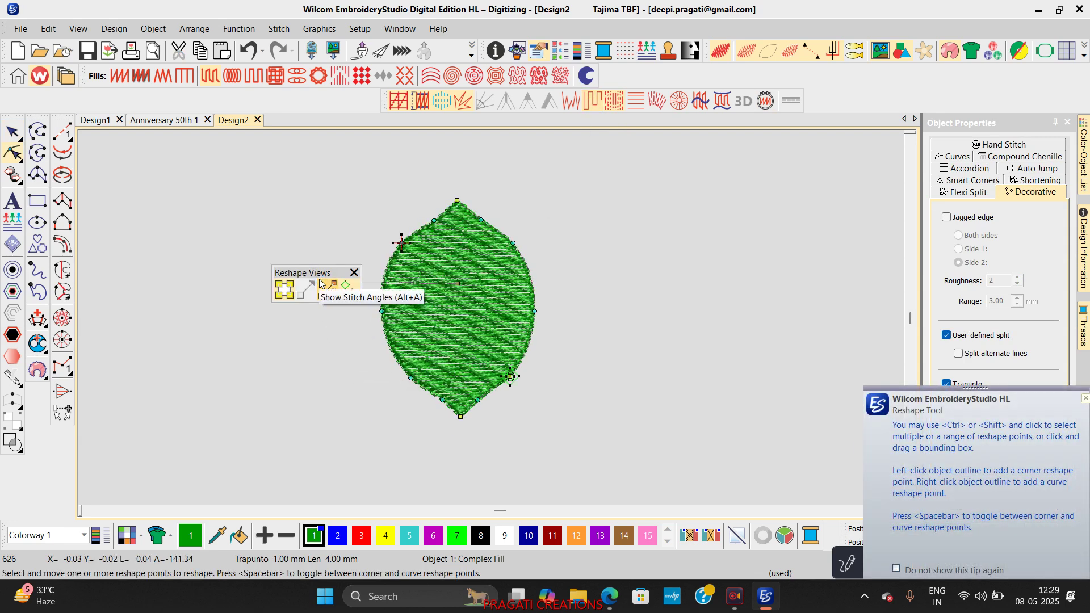
Step: Turn off the pointed oval's underlay and apply the Florentine effect at Max
{"action": "key", "text": "Escape"}
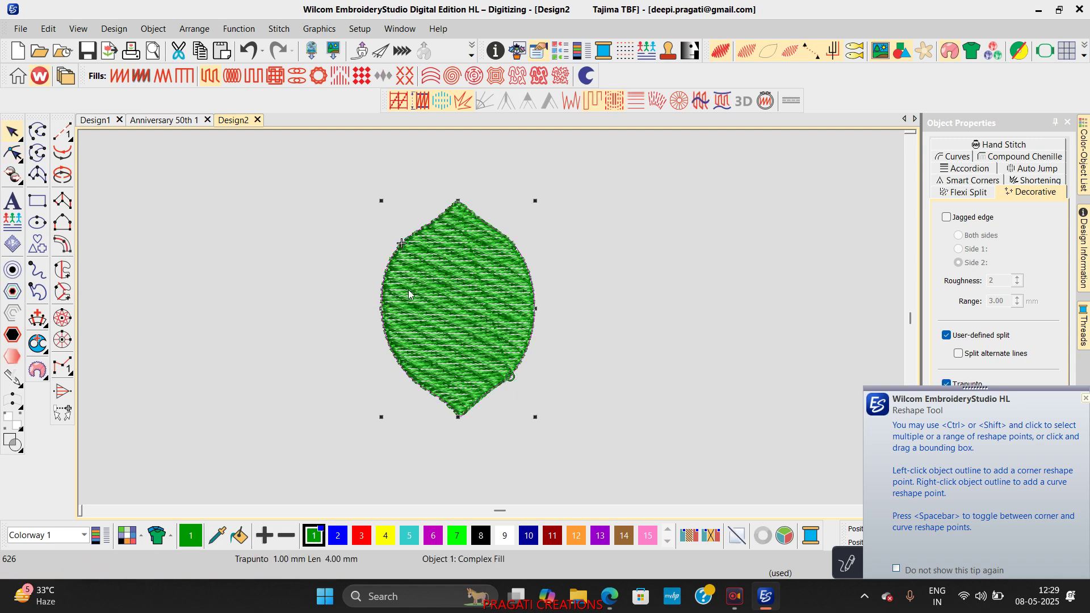
{"action": "left_click", "coordinate": [399, 102]}
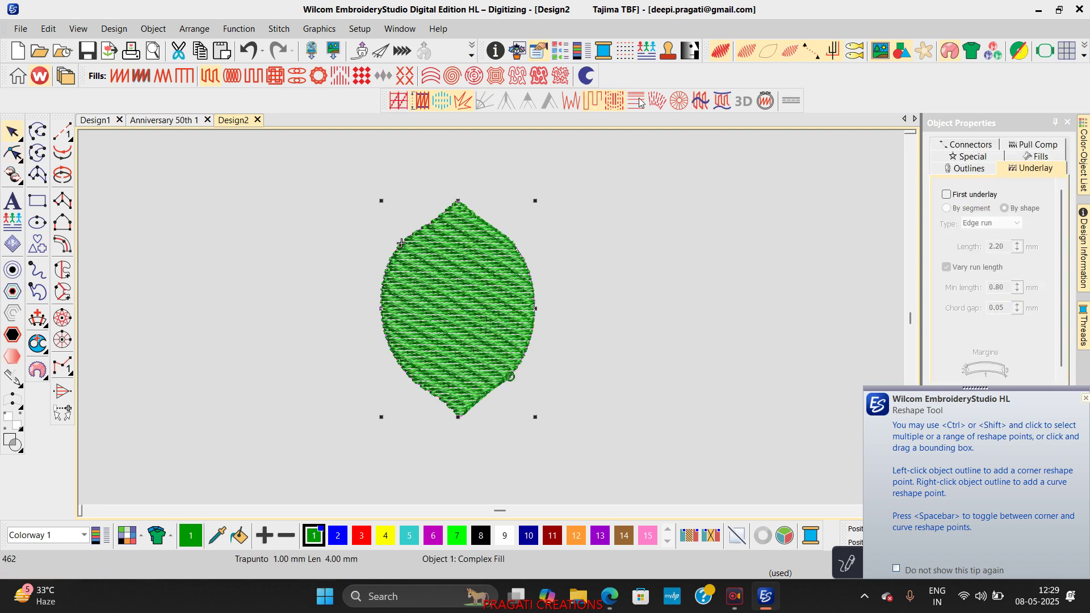
{"action": "left_click", "coordinate": [703, 104]}
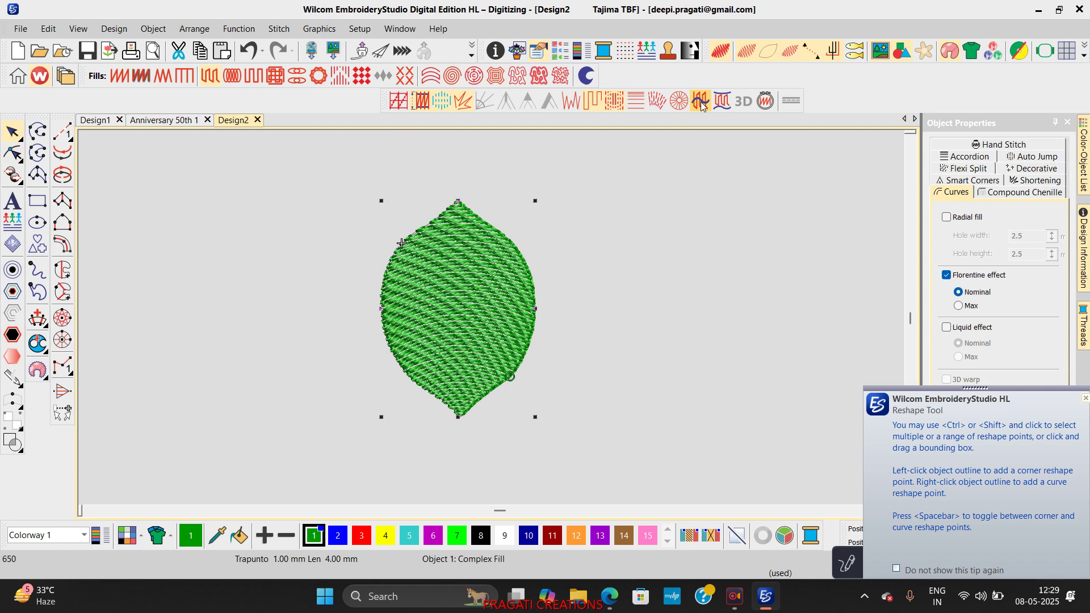
{"action": "left_click", "coordinate": [958, 306]}
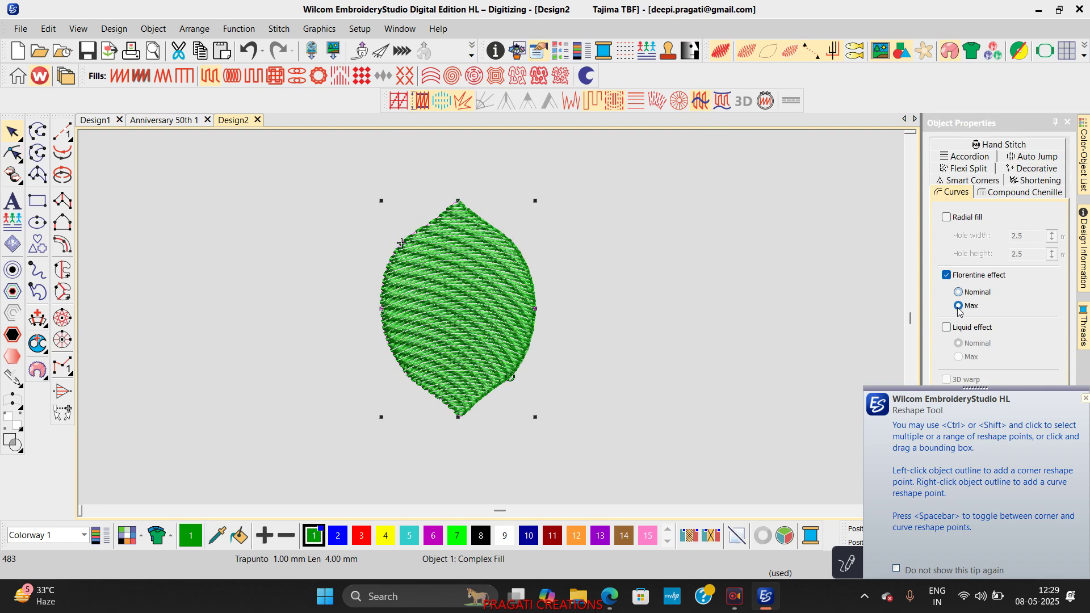
Step: Reshape the oval's Florentine guide line so its ends lie above and below the shape and the stitches run nearly vertically
{"action": "key", "text": "h"}
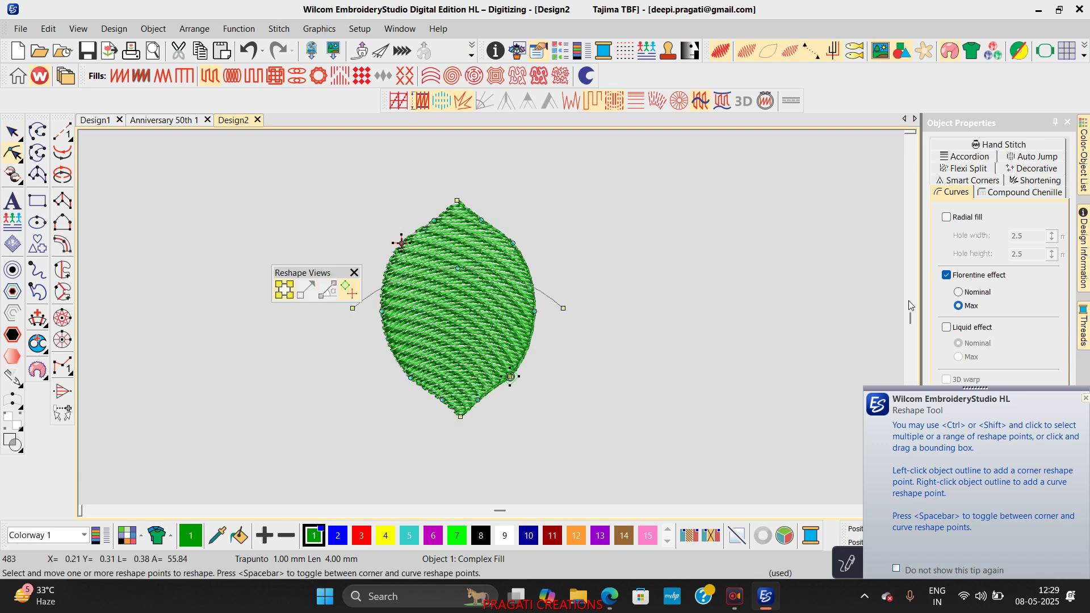
{"action": "left_click_drag", "start_coordinate": [354, 310], "coordinate": [451, 160]}
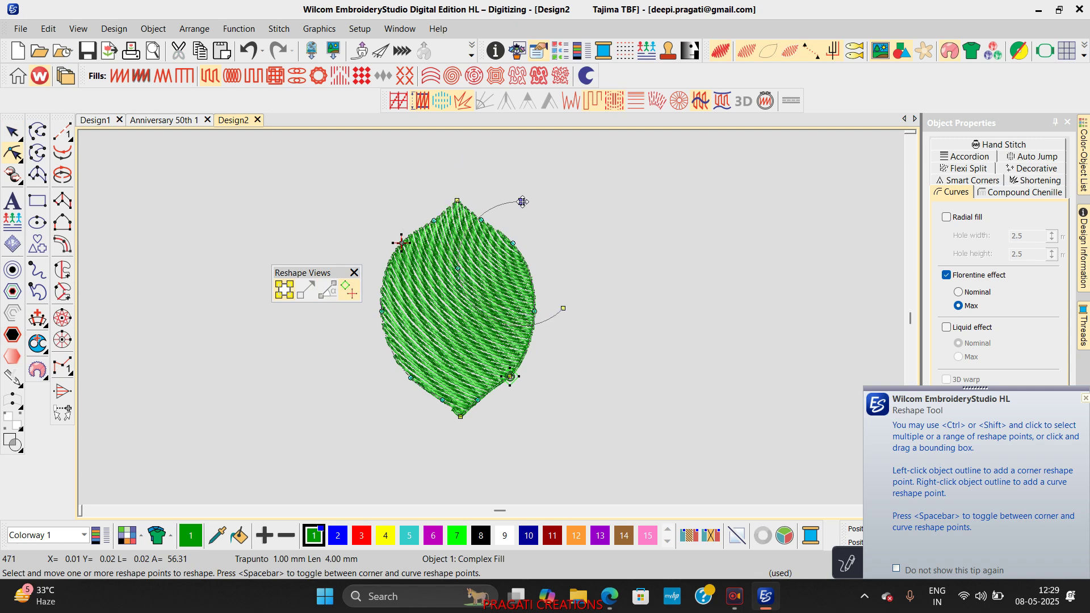
{"action": "key", "text": "ctrl+z"}
{"action": "left_click_drag", "start_coordinate": [353, 309], "coordinate": [428, 193]}
{"action": "left_click_drag", "start_coordinate": [565, 311], "coordinate": [429, 432]}
{"action": "scroll", "coordinate": [454, 338], "scroll_direction": "up", "scroll_amount": 2}
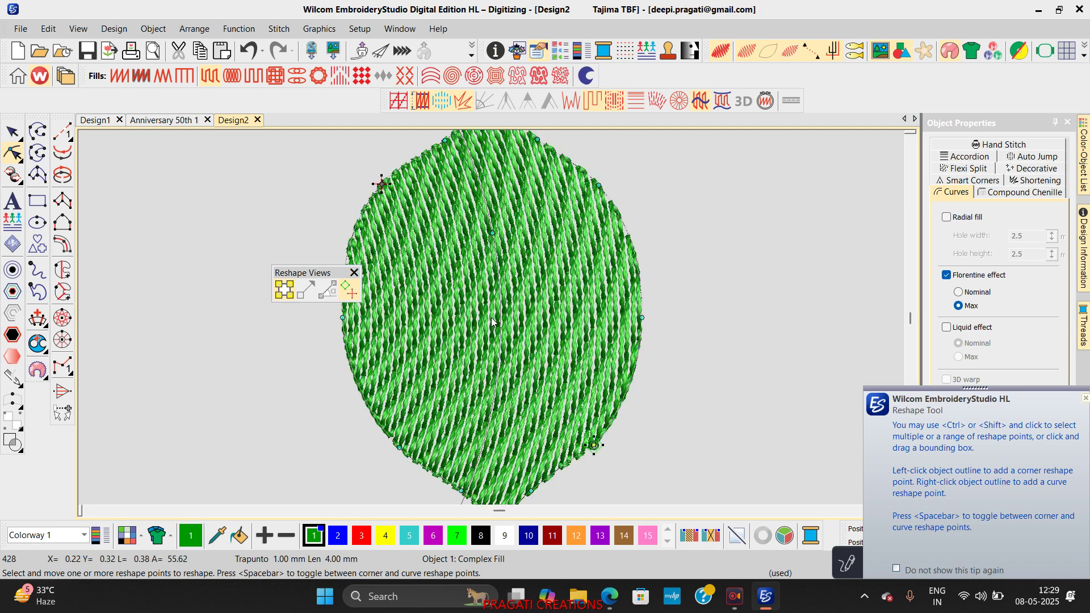
Step: Bend the Florentine guide line into an S-curve by adding a point in its lower half and offsetting its two ends in opposite directions
{"action": "left_click_drag", "start_coordinate": [500, 345], "coordinate": [435, 363]}
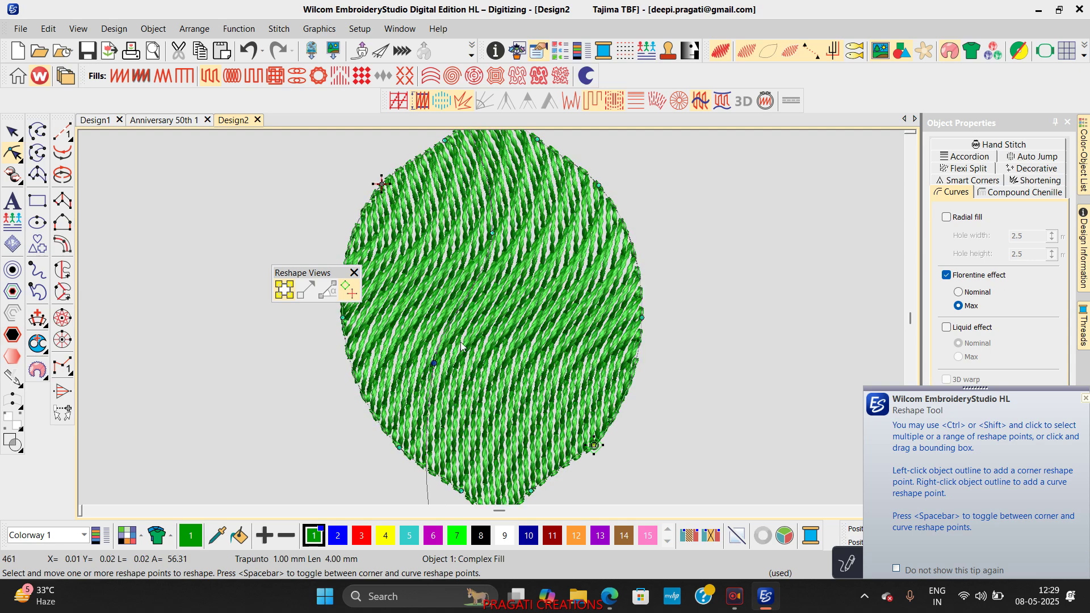
{"action": "scroll", "coordinate": [461, 345], "scroll_direction": "down", "scroll_amount": 2}
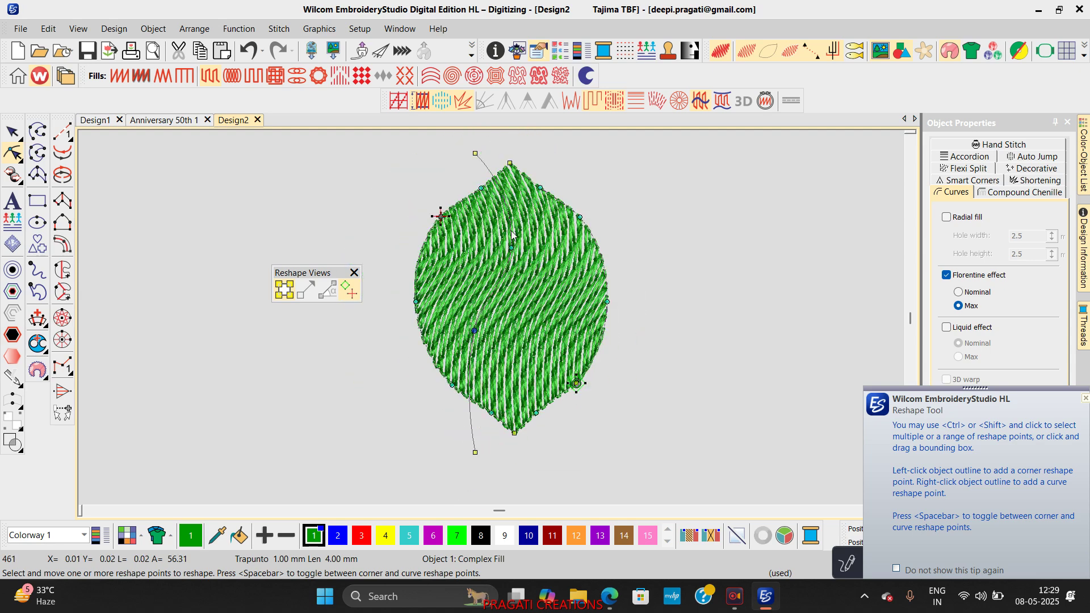
{"action": "left_click_drag", "start_coordinate": [475, 153], "coordinate": [449, 160]}
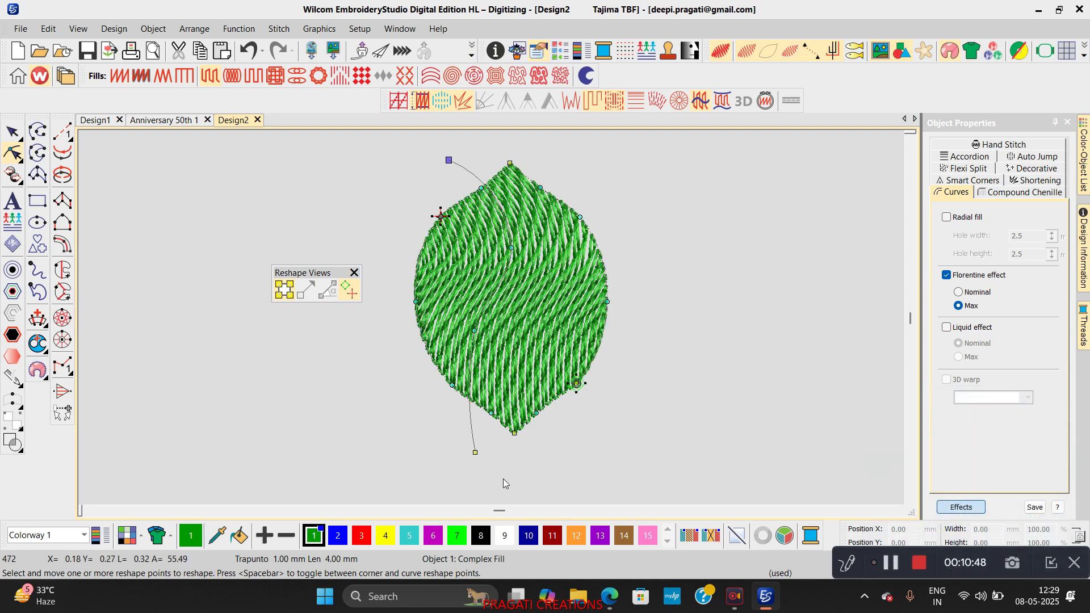
{"action": "left_click_drag", "start_coordinate": [476, 453], "coordinate": [510, 449]}
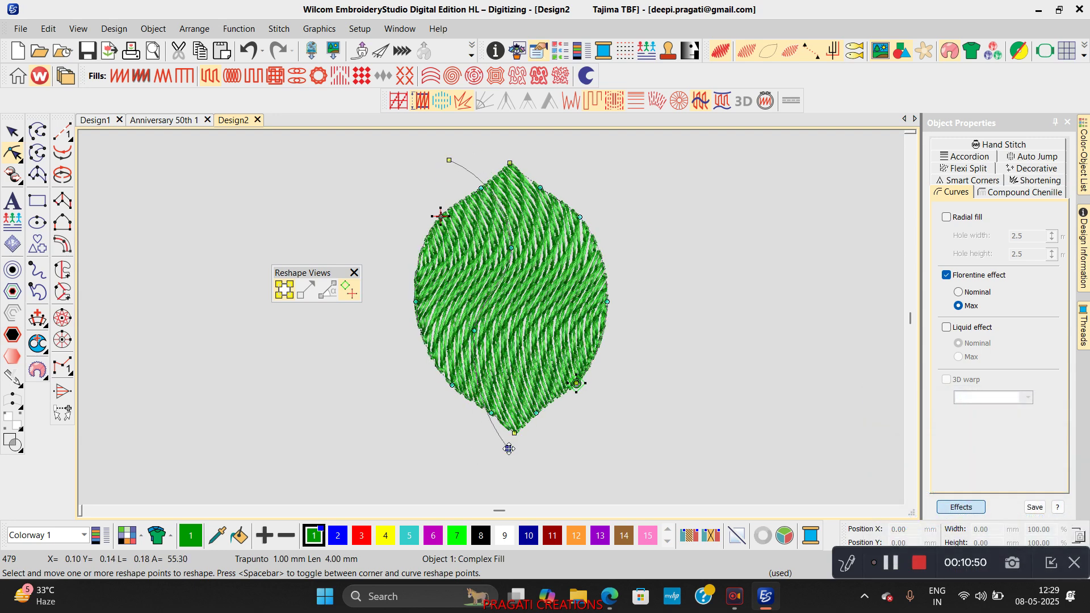
Step: Convert the two inner points of the Florentine guide line to corners and shift the upper one slightly outward
{"action": "scroll", "coordinate": [509, 449], "scroll_direction": "up", "scroll_amount": 3}
{"action": "scroll", "coordinate": [471, 421], "scroll_direction": "down", "scroll_amount": 2}
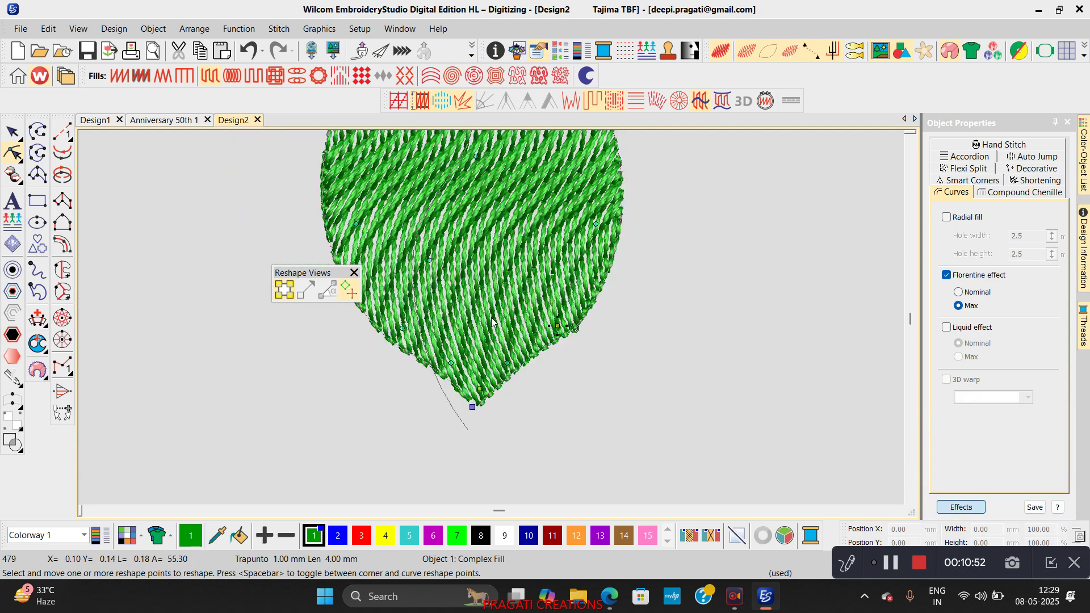
{"action": "left_click_drag", "start_coordinate": [430, 262], "coordinate": [434, 274]}
{"action": "scroll", "coordinate": [492, 323], "scroll_direction": "down", "scroll_amount": 2}
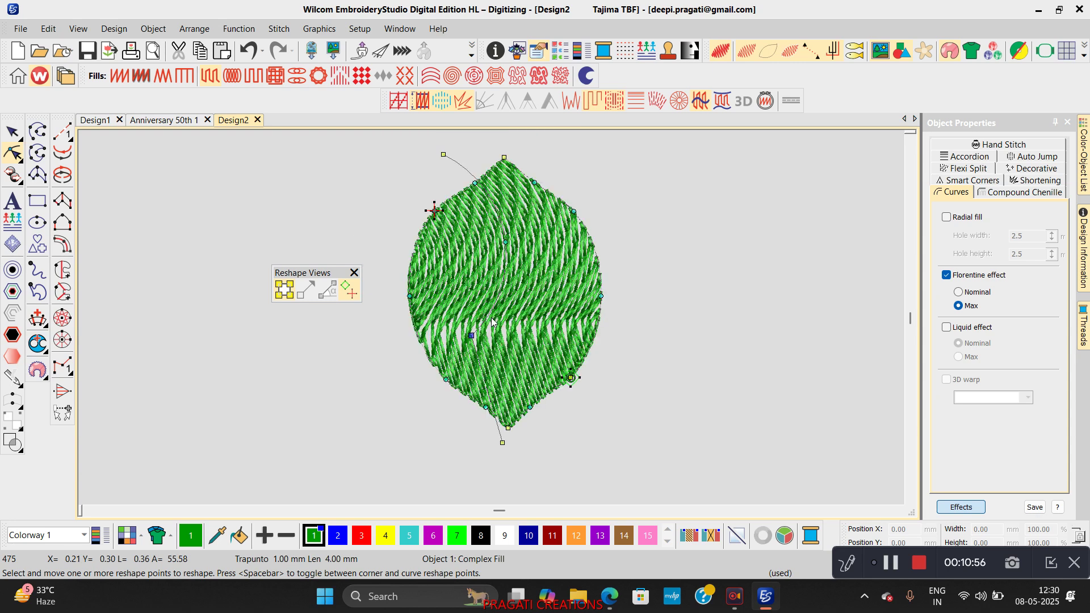
{"action": "left_click", "coordinate": [506, 242]}
{"action": "key", "text": "space"}
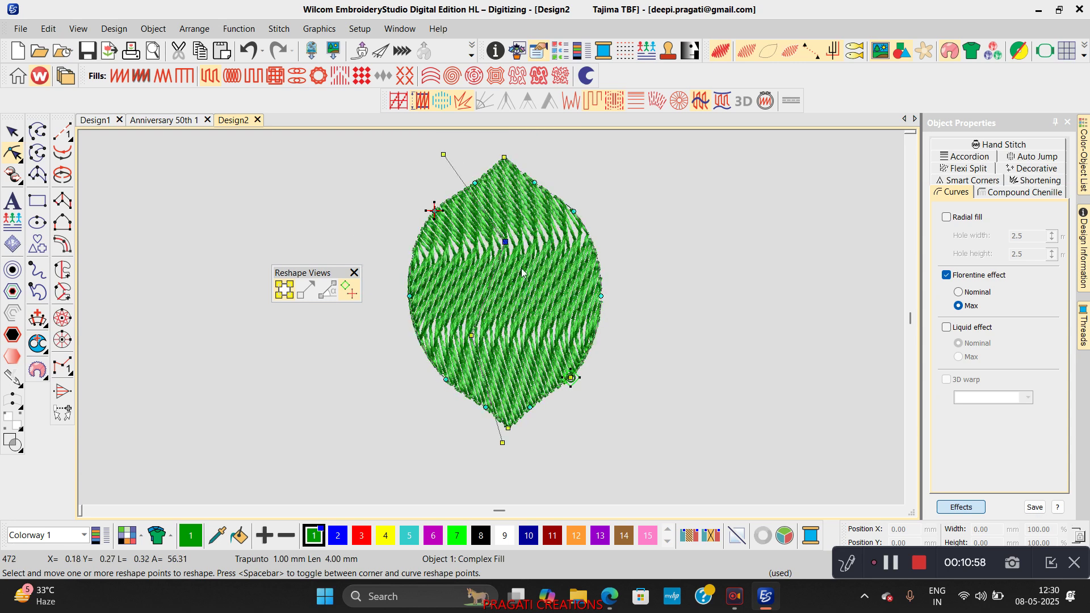
{"action": "left_click_drag", "start_coordinate": [507, 242], "coordinate": [516, 241]}
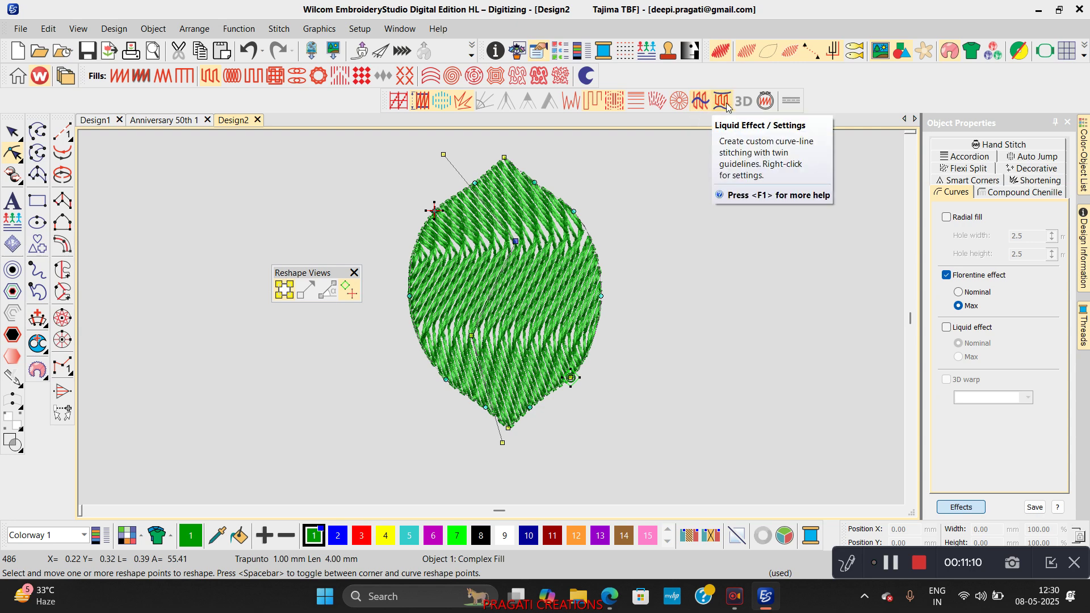
Step: Delete the pointed oval and draw the preset rounded rectangle border B202, about 34 mm wide and 9 mm high
{"action": "key", "text": "Escape"}
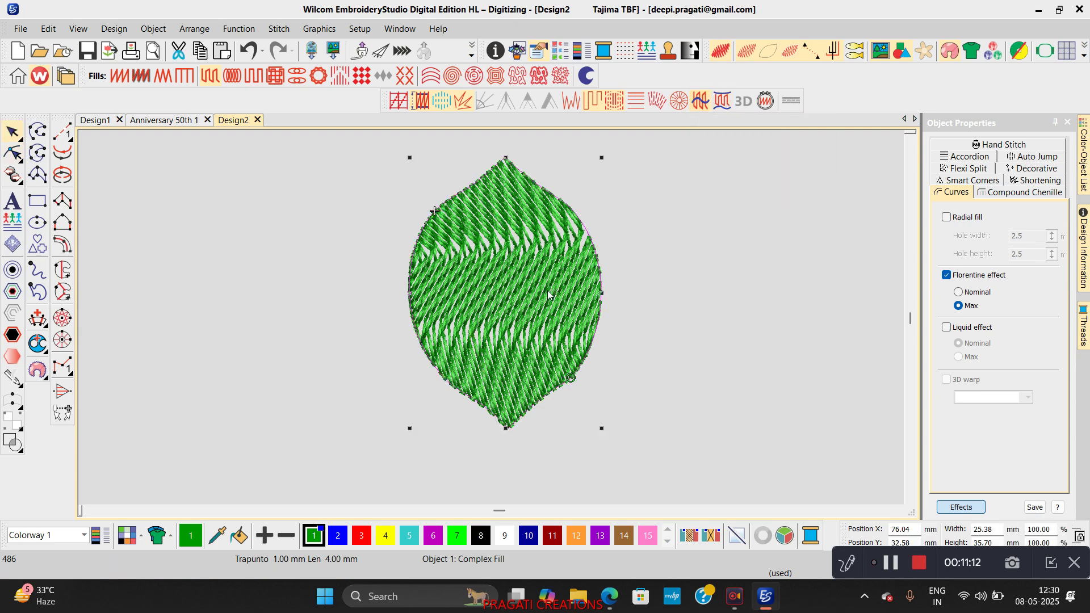
{"action": "key", "text": "Delete"}
{"action": "left_click", "coordinate": [38, 243]}
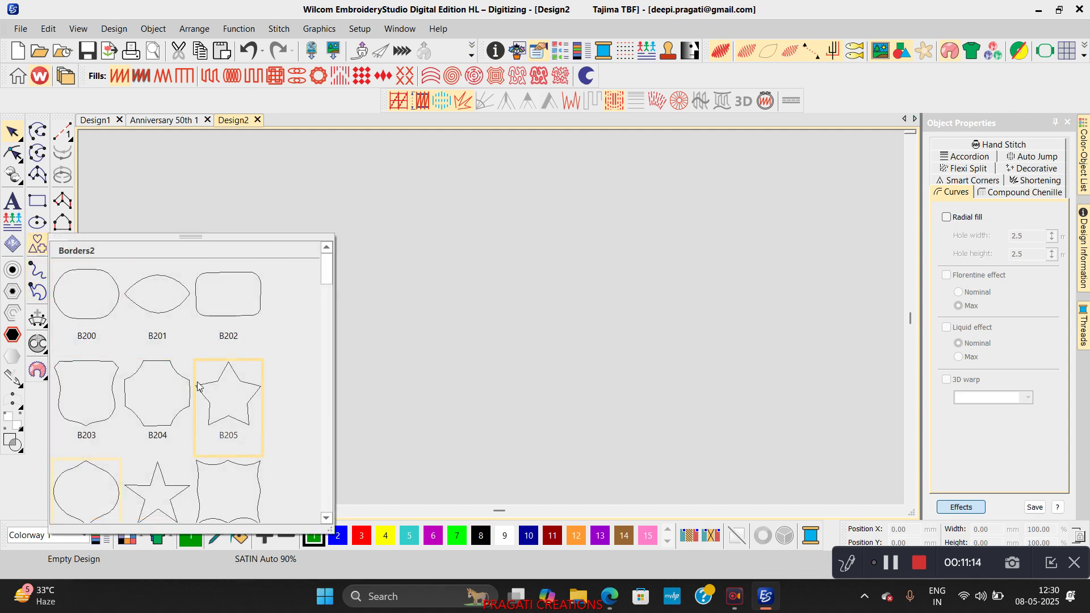
{"action": "left_click", "coordinate": [227, 304]}
{"action": "left_click", "coordinate": [324, 222]}
{"action": "left_click", "coordinate": [585, 288]}
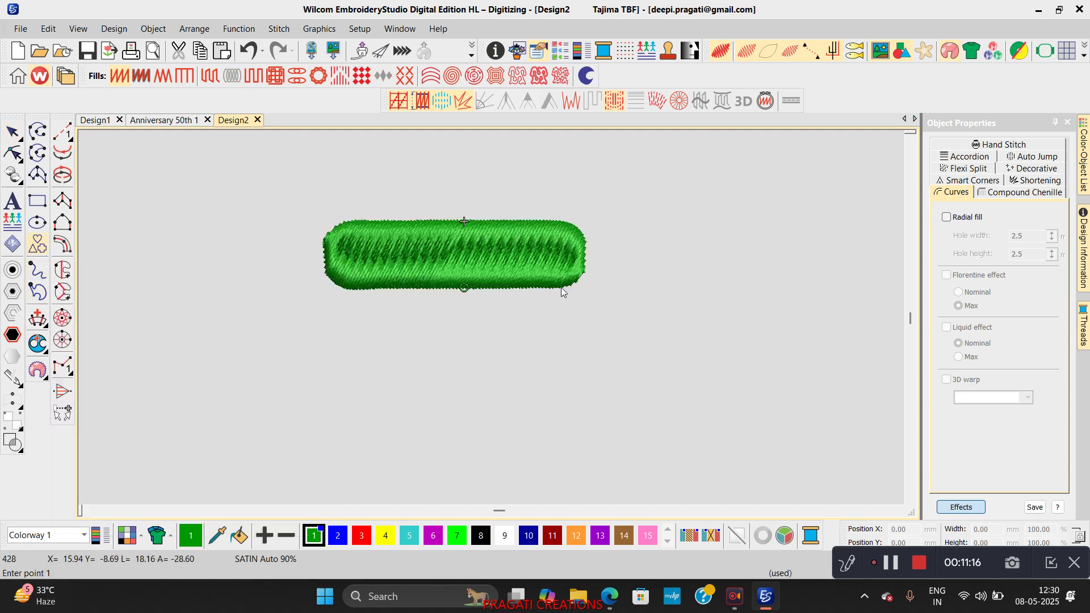
Step: Fill the rounded rectangle with Tatami and set the stitch spacing to 1 mm
{"action": "left_click", "coordinate": [210, 76]}
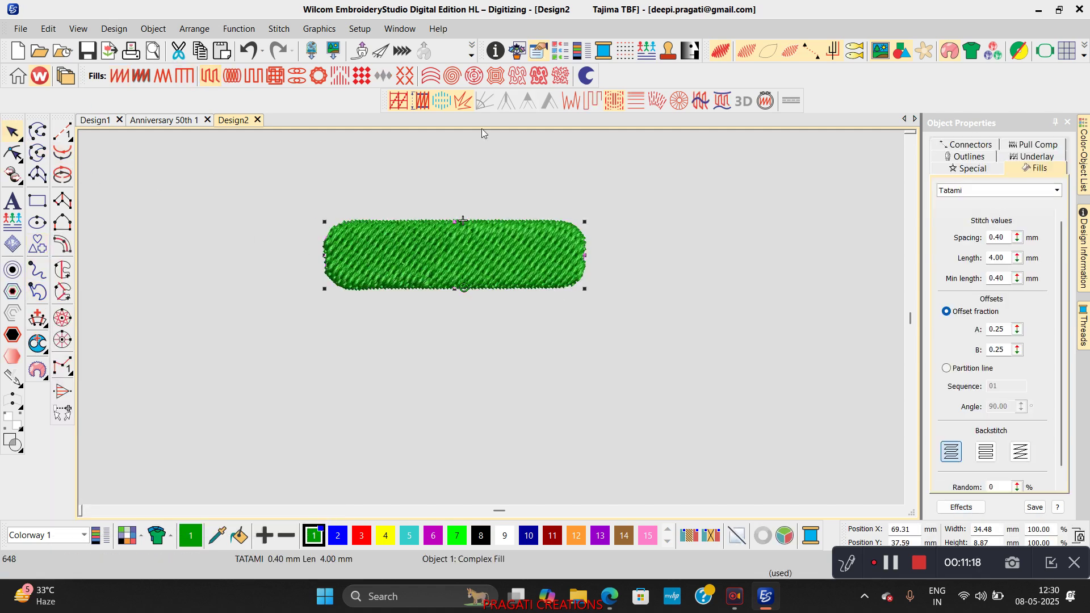
{"action": "double_click", "coordinate": [997, 237]}
{"action": "type", "text": "1"}
{"action": "key", "text": "Return"}
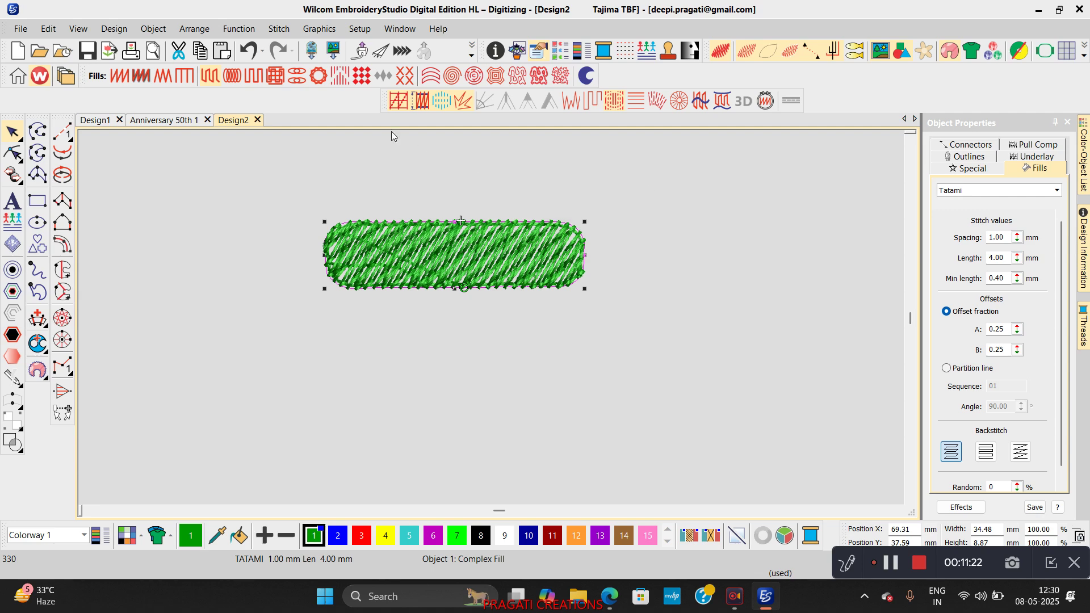
Step: Turn off the rounded rectangle's underlay and apply the Trapunto and Liquid effects to it
{"action": "right_click", "coordinate": [421, 100]}
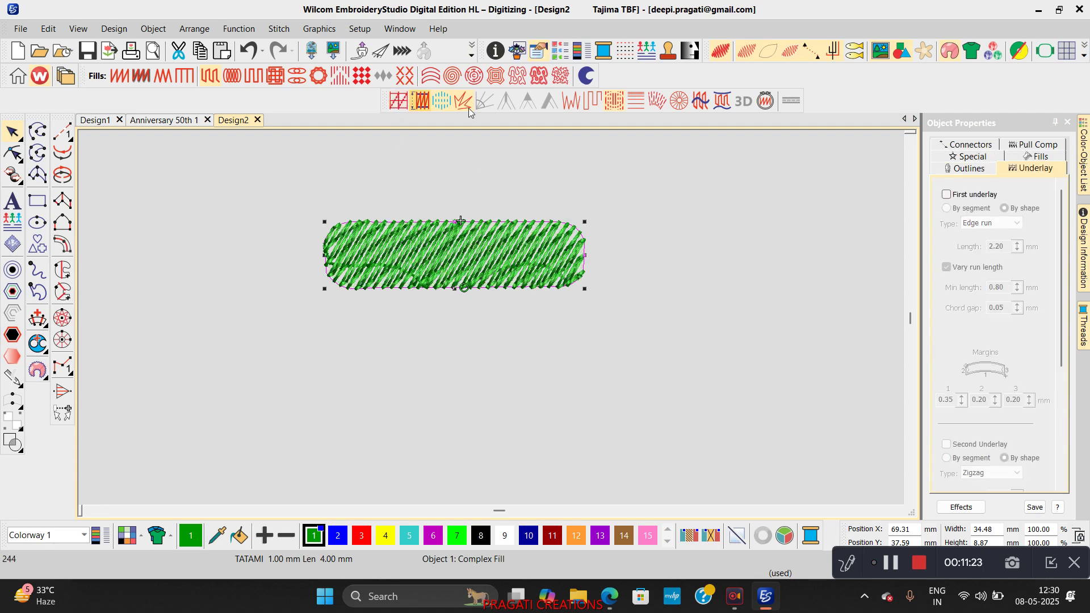
{"action": "left_click", "coordinate": [588, 104]}
{"action": "left_click", "coordinate": [716, 105]}
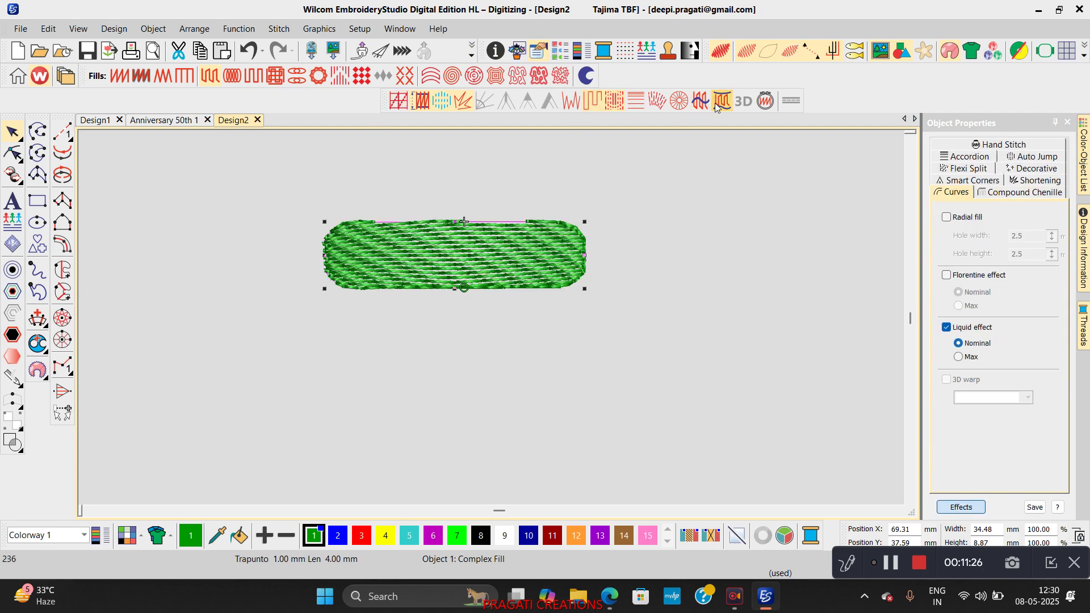
Step: Add a curve point to each half of the upper and lower Liquid guide lines and pull all four outward into arcs
{"action": "key", "text": "h"}
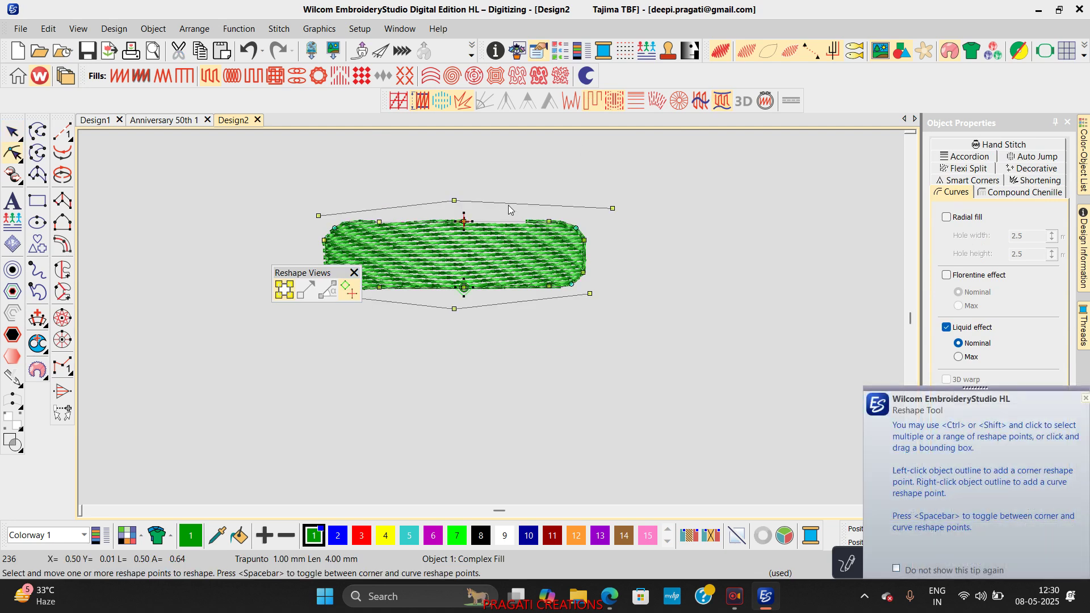
{"action": "right_click", "coordinate": [509, 202]}
{"action": "left_click_drag", "start_coordinate": [510, 203], "coordinate": [515, 184]}
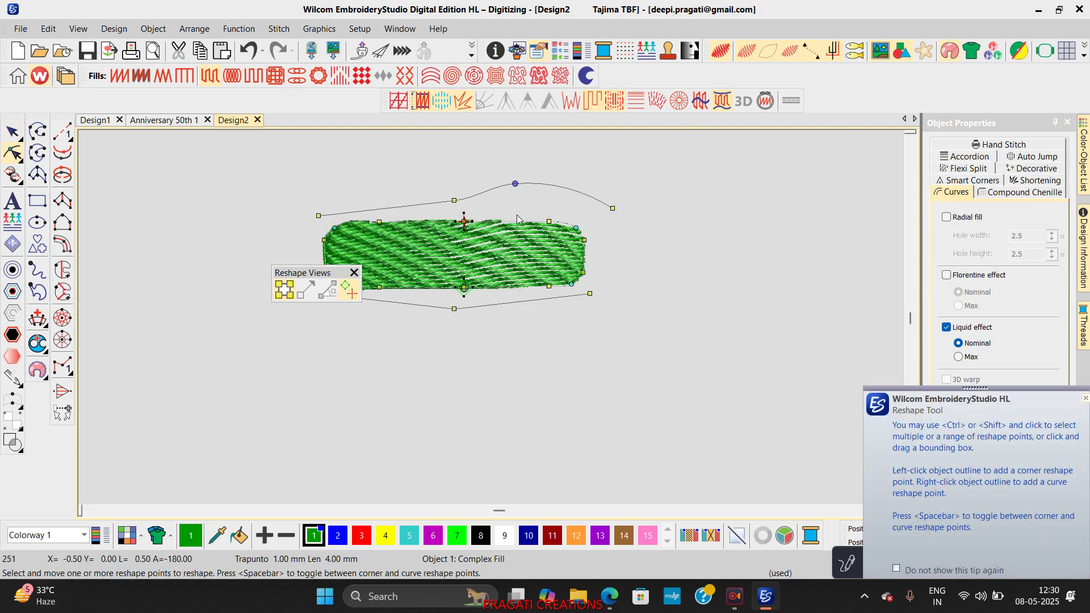
{"action": "right_click", "coordinate": [401, 208]}
{"action": "left_click_drag", "start_coordinate": [401, 207], "coordinate": [394, 180]}
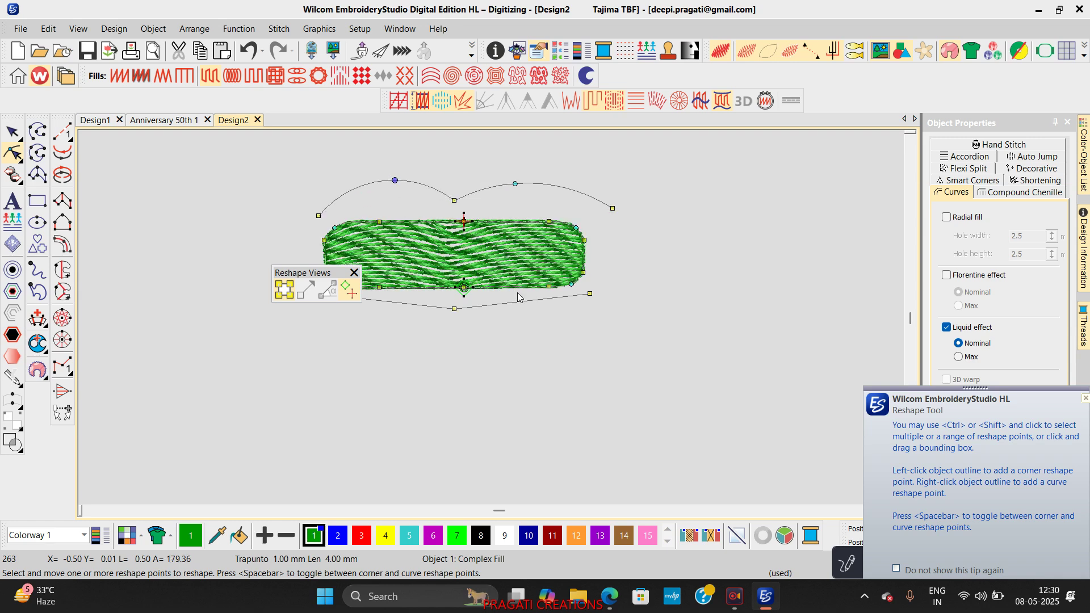
{"action": "right_click", "coordinate": [517, 301]}
{"action": "left_click_drag", "start_coordinate": [518, 302], "coordinate": [524, 331]}
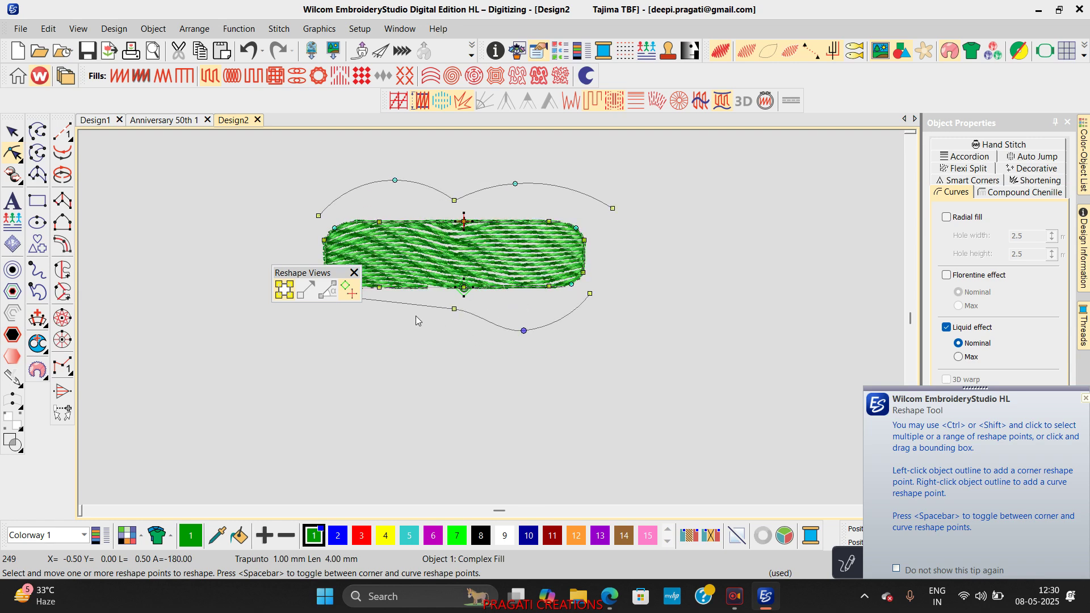
{"action": "right_click", "coordinate": [405, 306]}
{"action": "left_click_drag", "start_coordinate": [405, 305], "coordinate": [406, 327]}
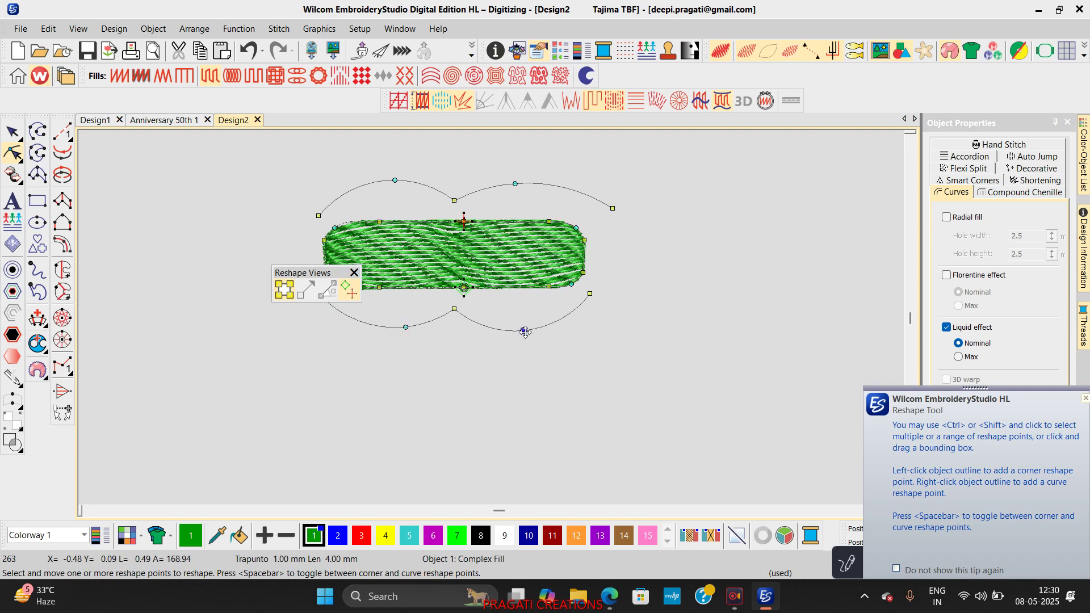
Step: Convert the four added curve points on the Liquid guide lines to corner points
{"action": "key", "text": "space"}
{"action": "left_click", "coordinate": [405, 327]}
{"action": "key", "text": "space"}
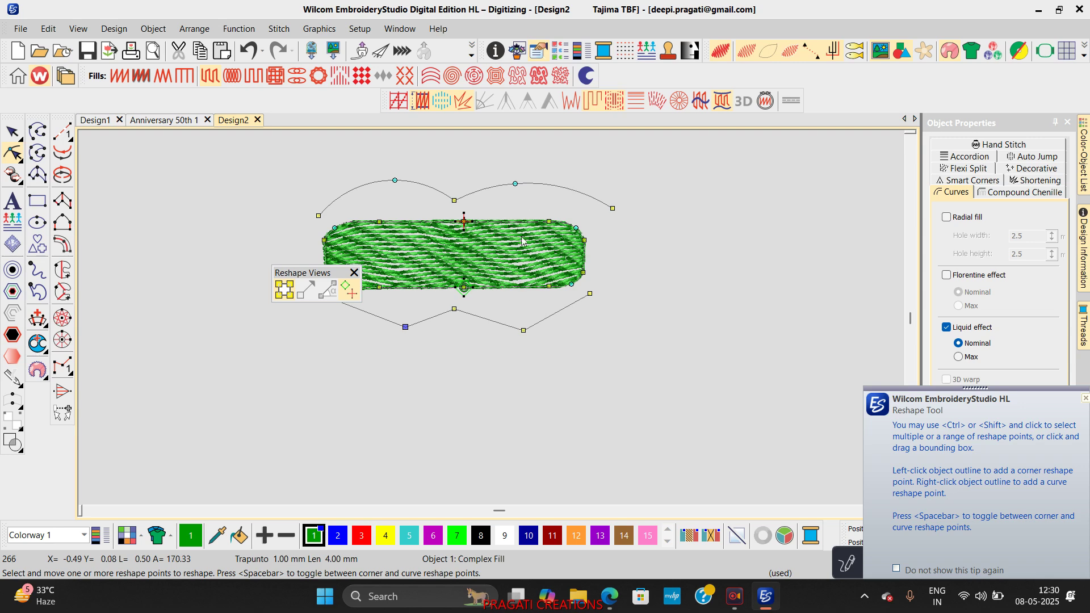
{"action": "left_click", "coordinate": [514, 183]}
{"action": "key", "text": "space"}
{"action": "left_click", "coordinate": [394, 181]}
{"action": "key", "text": "space"}
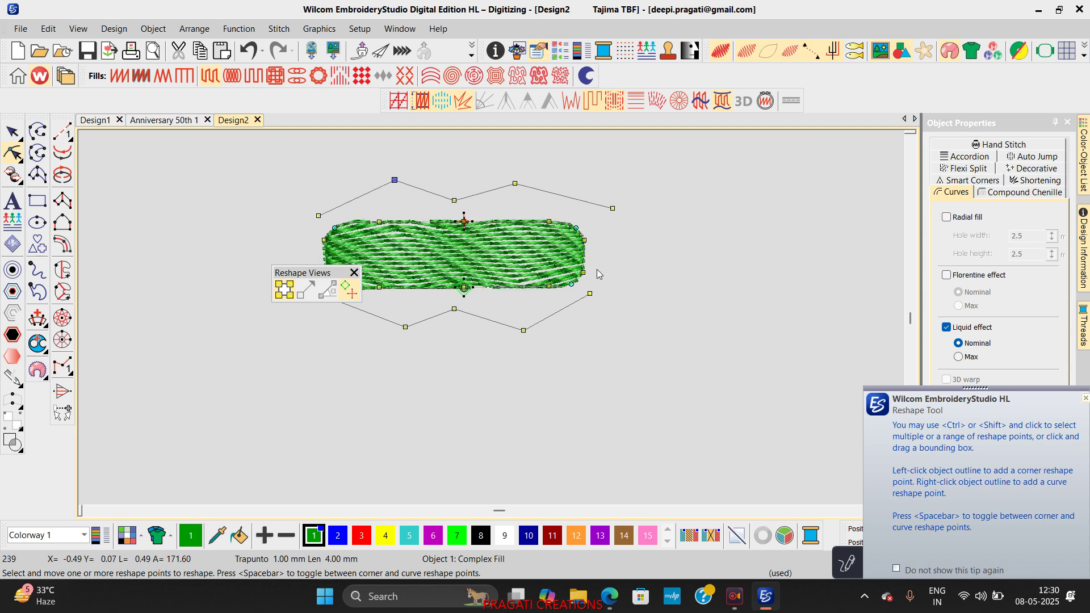
Step: Set the rounded rectangle's stitch spacing to 3 mm and deselect it
{"action": "left_click", "coordinate": [844, 275]}
{"action": "left_click", "coordinate": [531, 286]}
{"action": "double_click", "coordinate": [1006, 238]}
{"action": "type", "text": "3"}
{"action": "key", "text": "Return"}
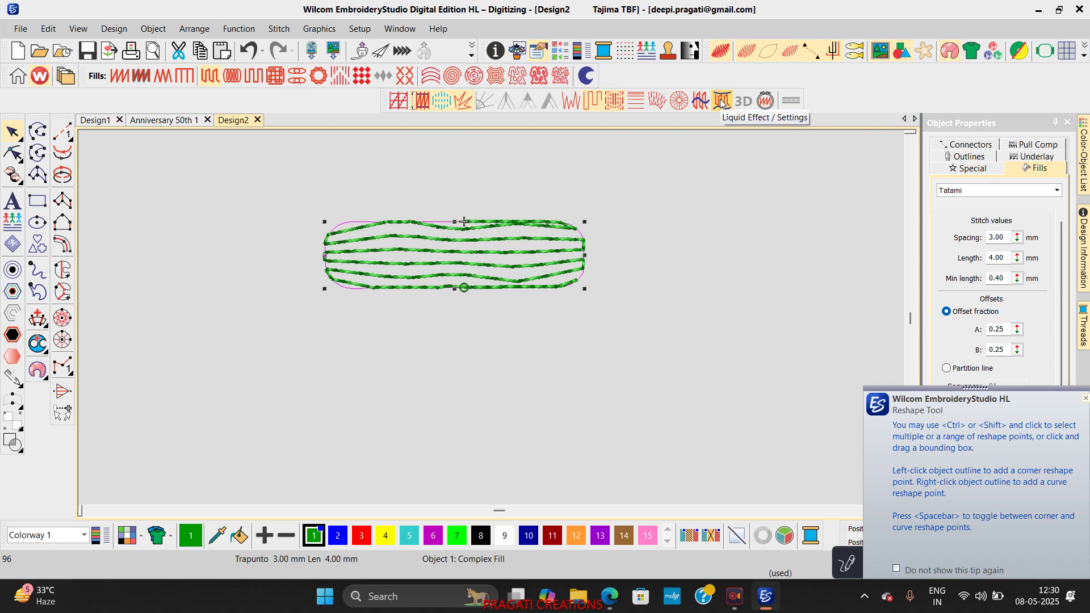
{"action": "left_click", "coordinate": [747, 444]}
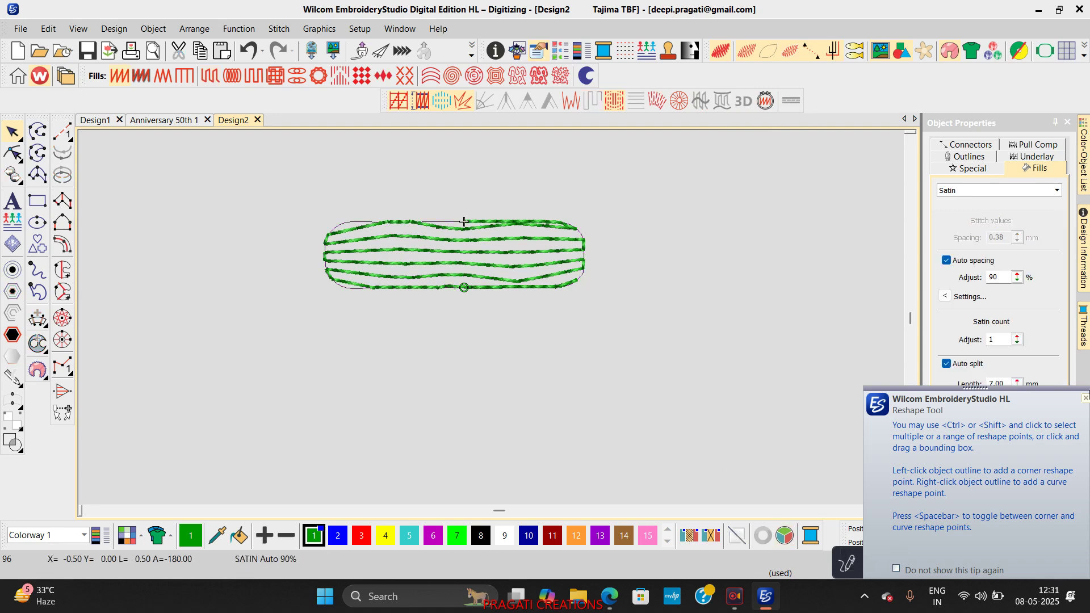